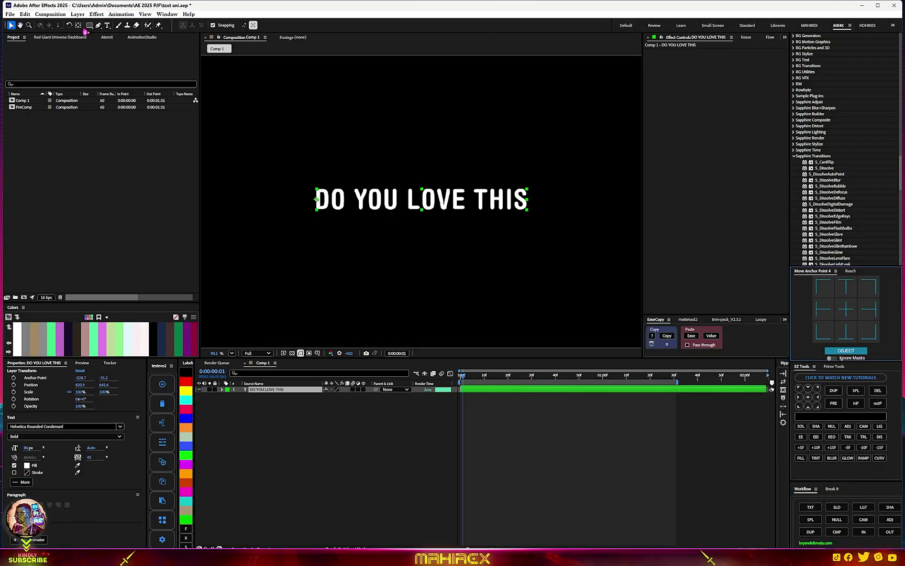
With the Pan Behind tool, drag the 'DO YOU LOVE THIS' anchor to its bottom-left corner
{"action": "left_click", "coordinate": [79, 25]}
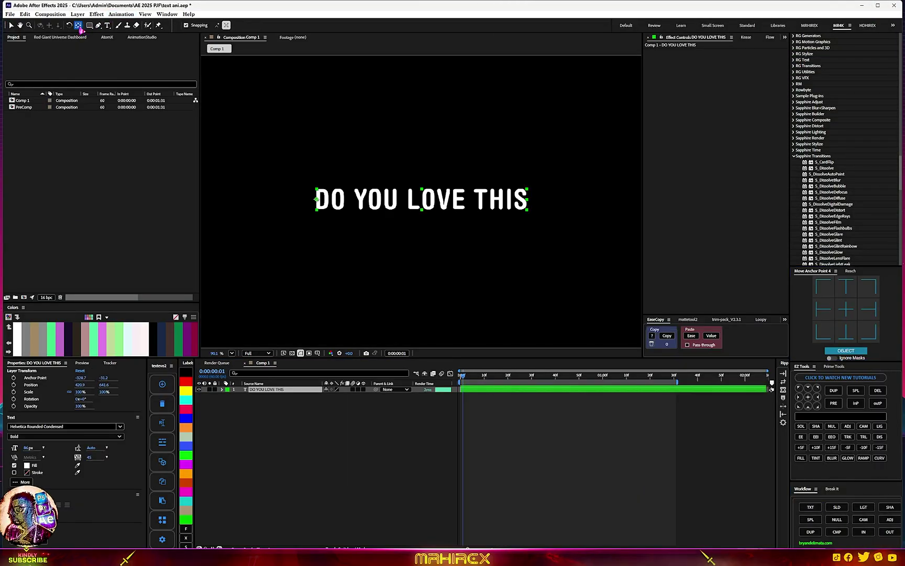
{"action": "scroll", "coordinate": [282, 200], "scroll_direction": "up", "scroll_amount": 2}
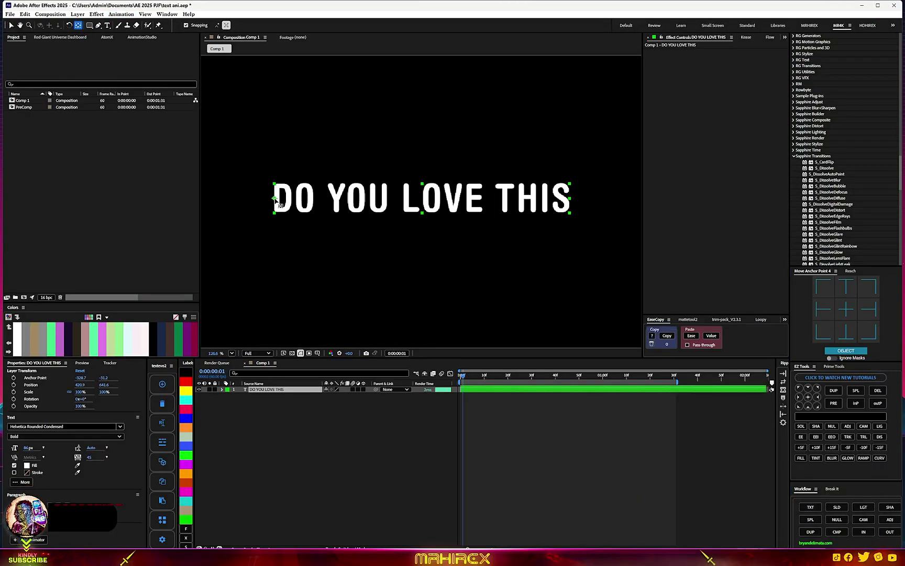
{"action": "left_click", "coordinate": [286, 219]}
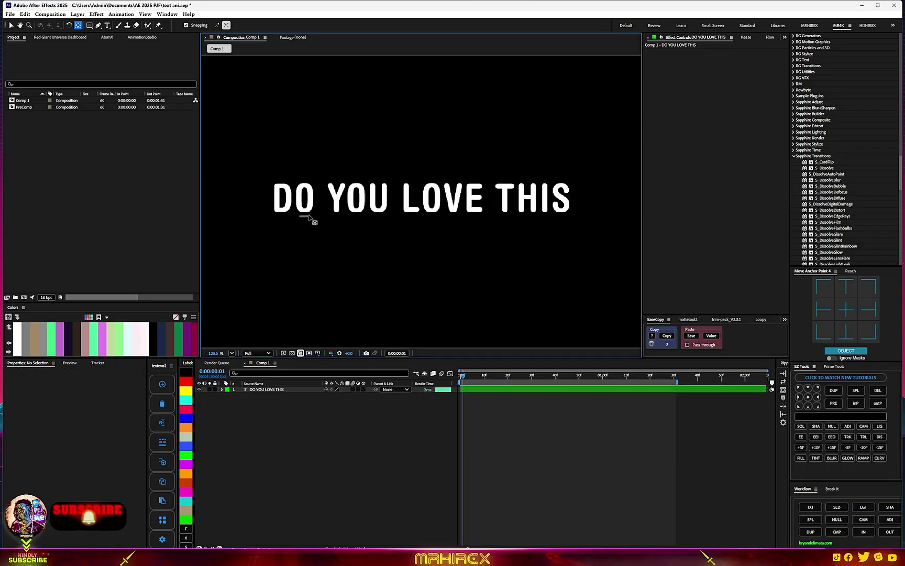
{"action": "left_click", "coordinate": [289, 205]}
{"action": "left_click_drag", "start_coordinate": [273, 198], "coordinate": [273, 213]}
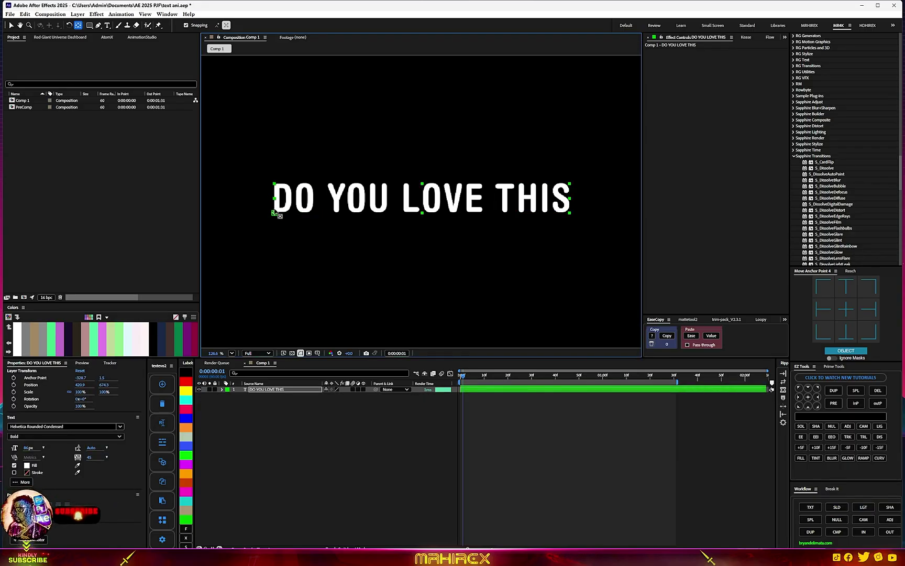
Add Position and Rotation keyframes to the text layer and shift them to a later frame
{"action": "key", "text": "p"}
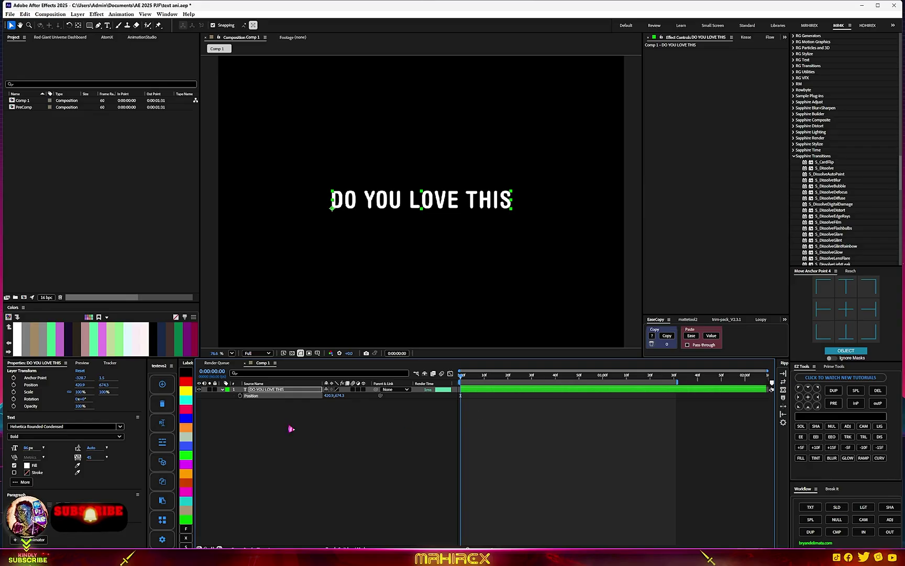
{"action": "left_click", "coordinate": [240, 395]}
{"action": "key", "text": "r"}
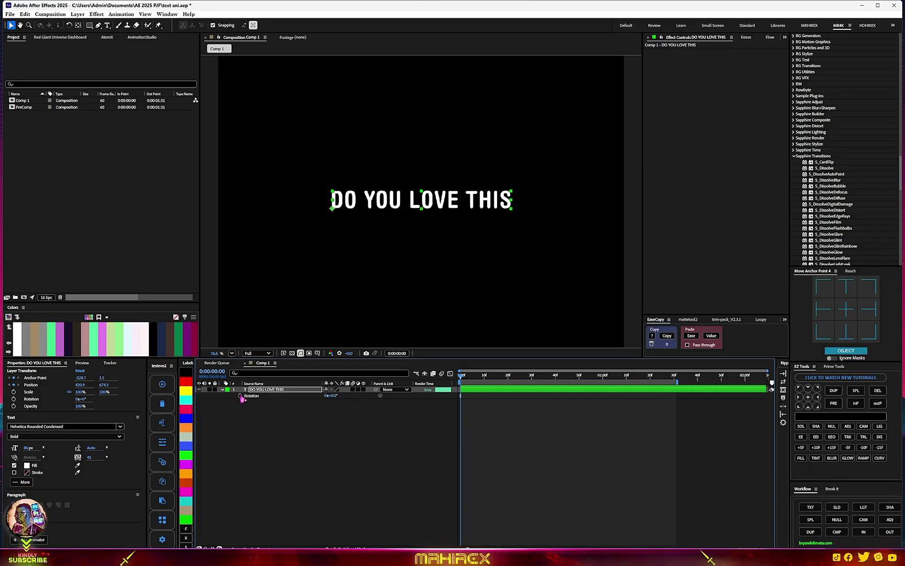
{"action": "left_click", "coordinate": [240, 395]}
{"action": "key", "text": "u"}
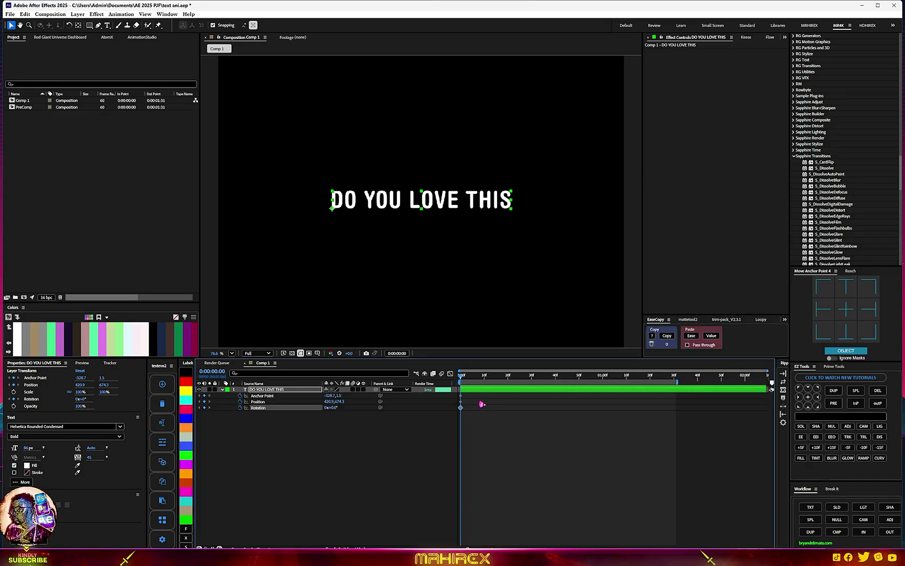
{"action": "mouse_move", "coordinate": [482, 414]}
{"action": "left_mouse_down"}
{"action": "mouse_move", "coordinate": [455, 392]}
{"action": "mouse_move", "coordinate": [487, 404]}
{"action": "mouse_move", "coordinate": [482, 418]}
{"action": "mouse_move", "coordinate": [678, 410]}
{"action": "left_mouse_up"}
{"action": "left_click", "coordinate": [639, 412]}
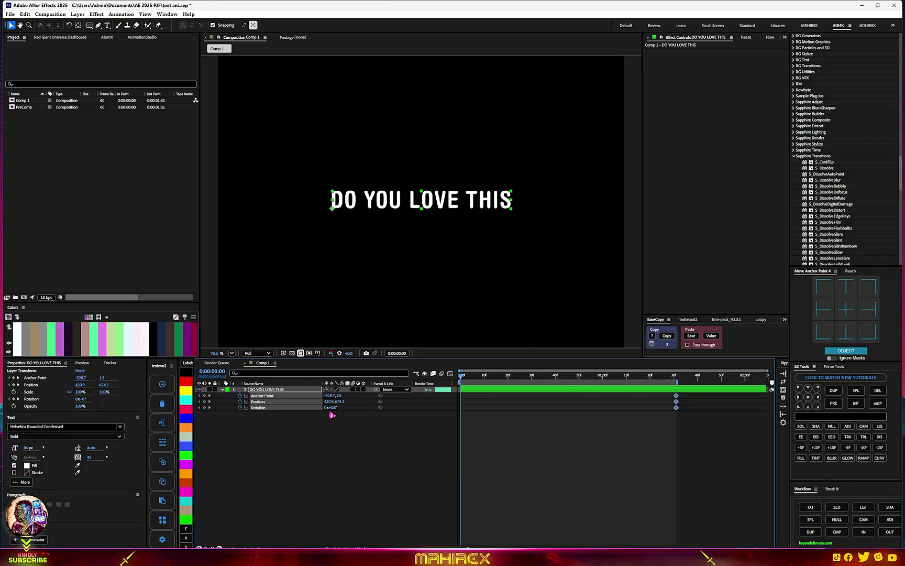
At the start, tilt the text to -64° rotation at position 126.9, 674.5, then select all keyframes
{"action": "left_click", "coordinate": [318, 426]}
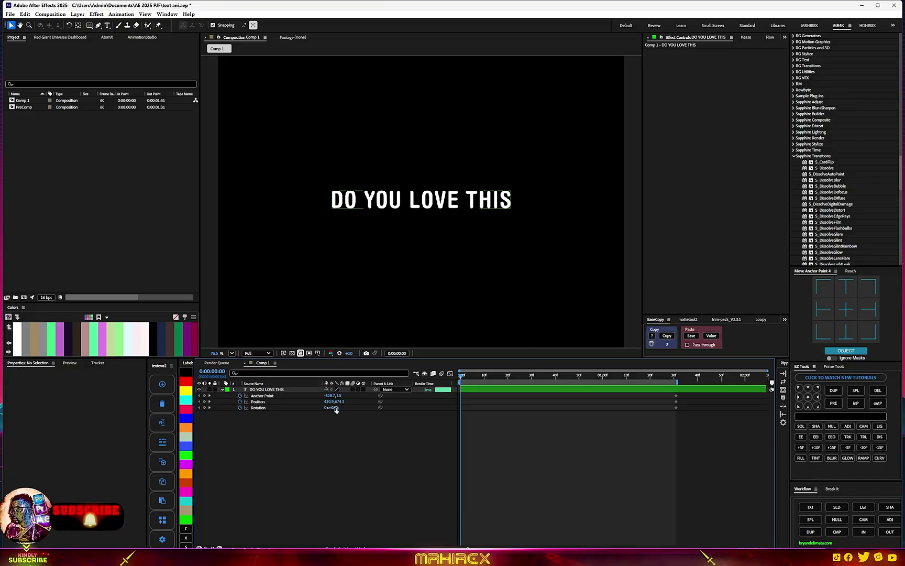
{"action": "left_click", "coordinate": [338, 412]}
{"action": "left_click_drag", "start_coordinate": [334, 410], "coordinate": [218, 397]}
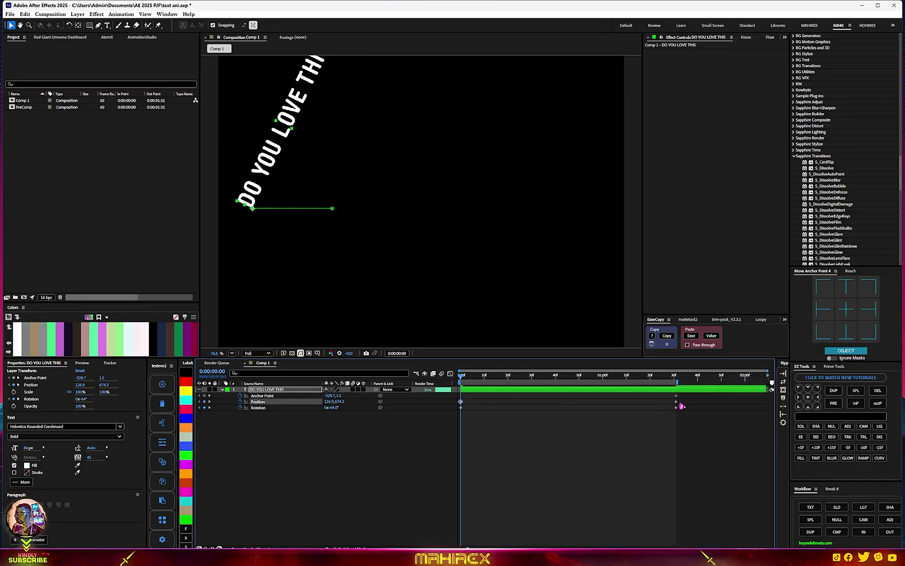
{"action": "left_click_drag", "start_coordinate": [680, 399], "coordinate": [430, 429]}
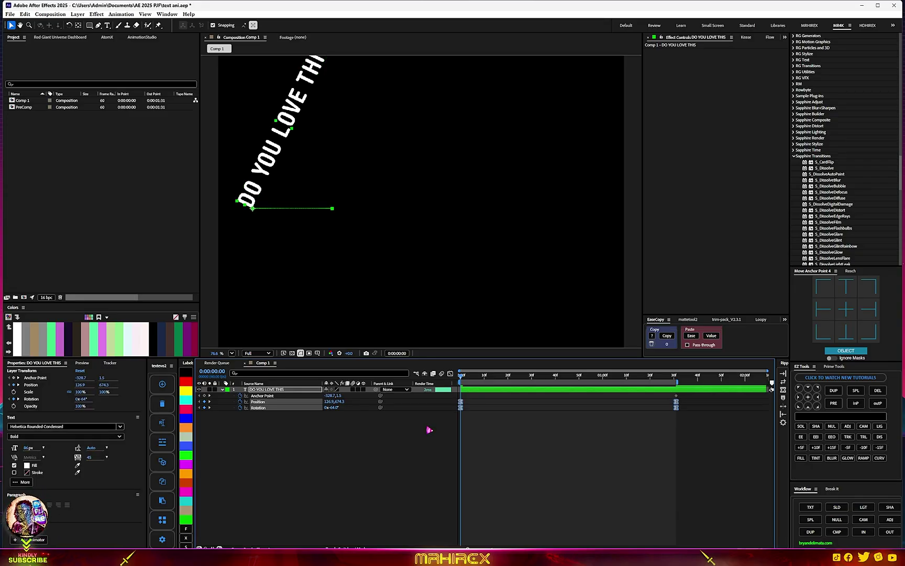
Give the Position and Rotation keyframes a steep ease-out in the speed graph, then preview the swing
{"action": "left_click", "coordinate": [450, 373]}
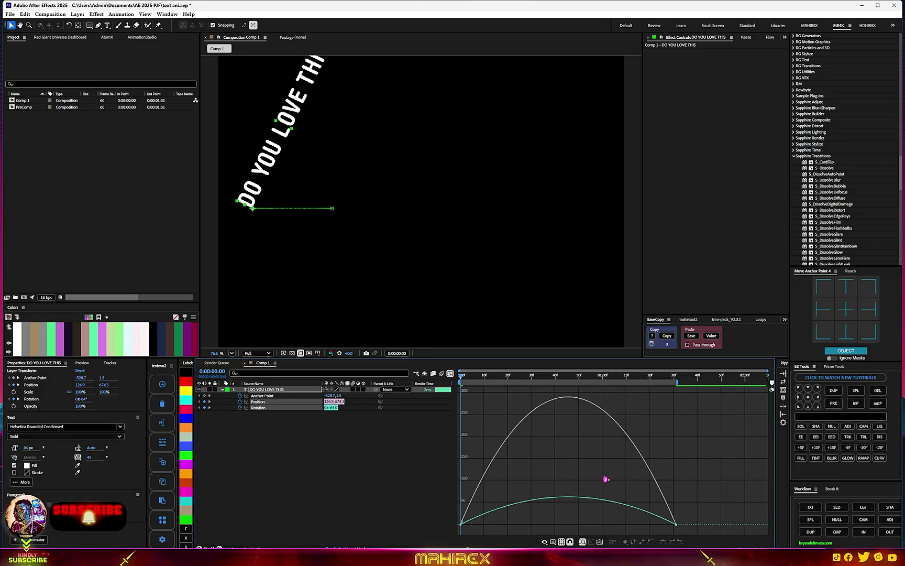
{"action": "mouse_move", "coordinate": [600, 464]}
{"action": "left_mouse_down"}
{"action": "mouse_move", "coordinate": [461, 529]}
{"action": "mouse_move", "coordinate": [472, 414]}
{"action": "left_mouse_up"}
{"action": "mouse_move", "coordinate": [688, 487]}
{"action": "left_mouse_down"}
{"action": "mouse_move", "coordinate": [662, 535]}
{"action": "mouse_move", "coordinate": [655, 525]}
{"action": "mouse_move", "coordinate": [558, 527]}
{"action": "left_mouse_up"}
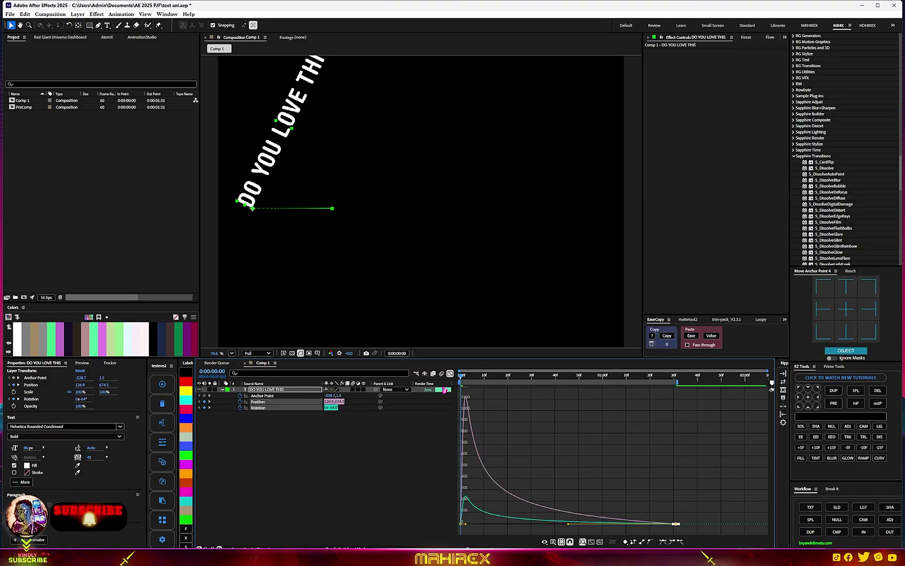
{"action": "left_click", "coordinate": [450, 374]}
{"action": "key", "text": "space"}
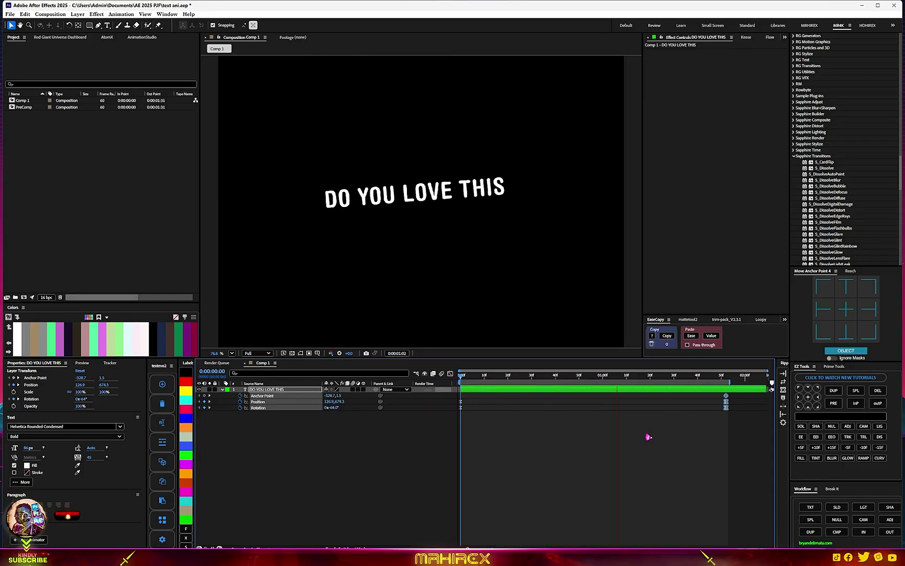
{"action": "key", "text": "ctrl+space"}
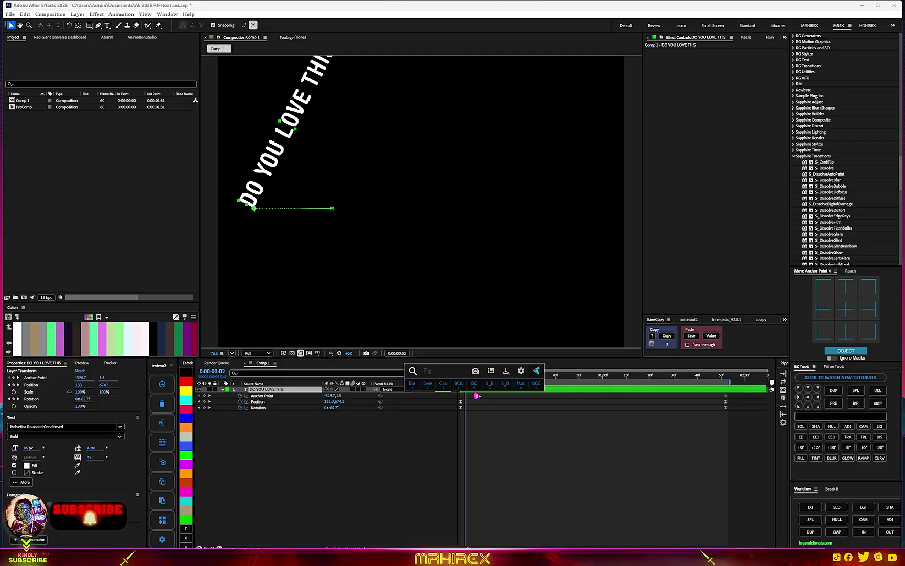
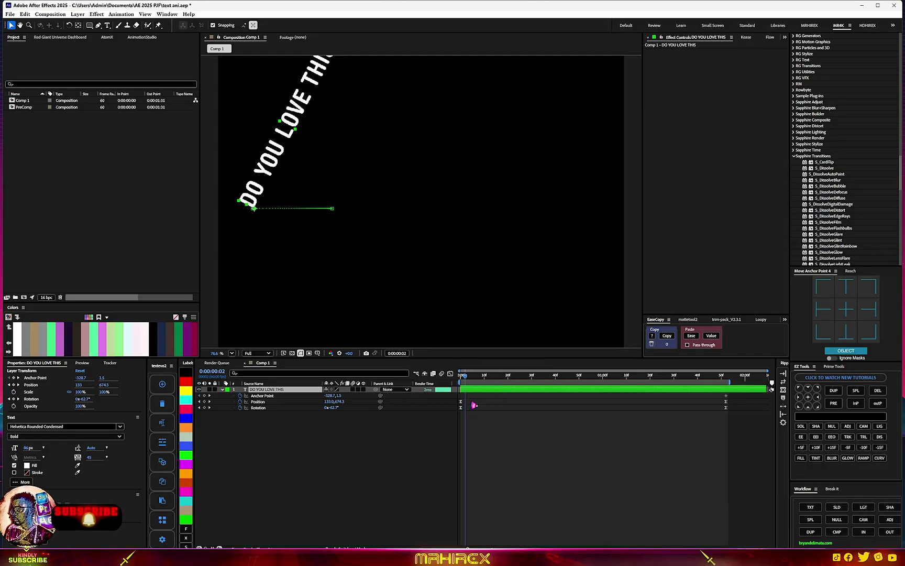
Set TextDelay's Order Modifier to Increment and preview the staggered letter animation
{"action": "left_click", "coordinate": [742, 64]}
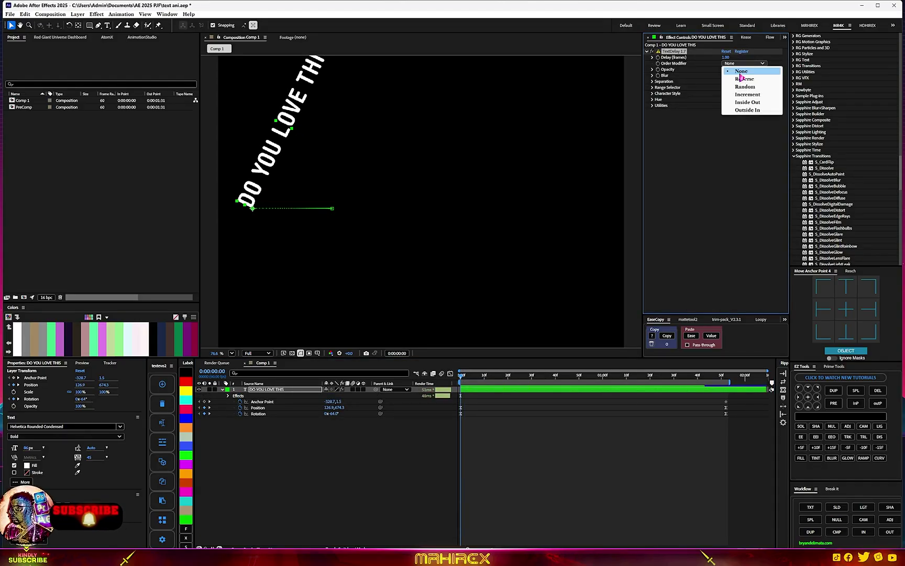
{"action": "left_click", "coordinate": [745, 100]}
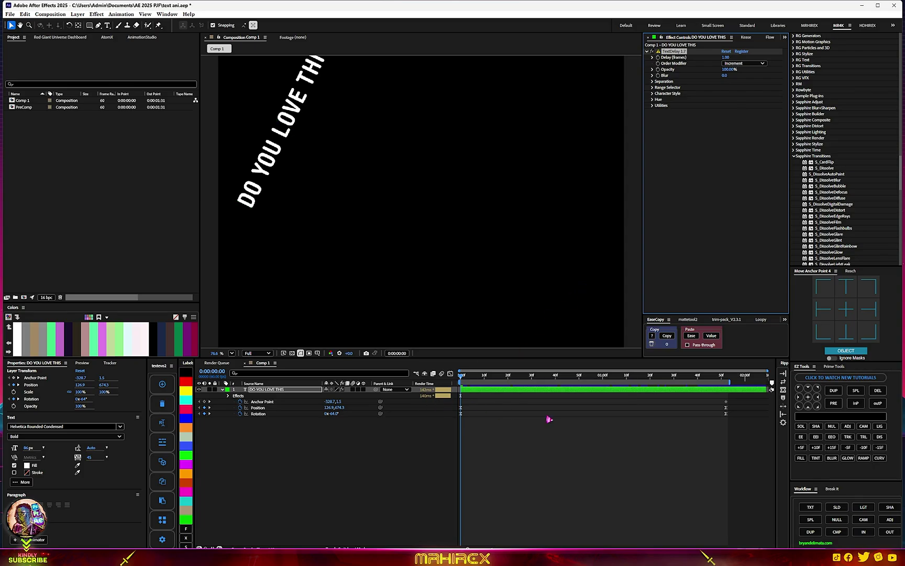
{"action": "key", "text": "space"}
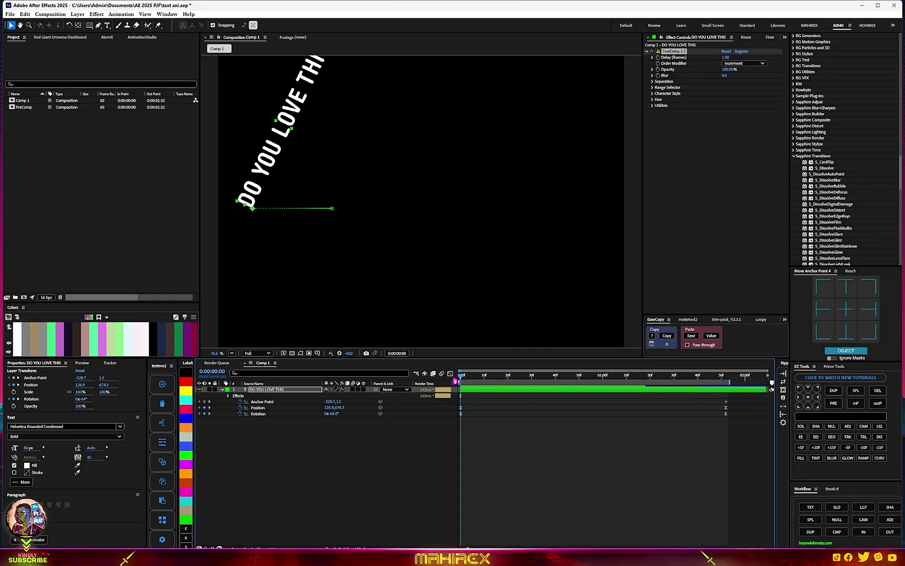
Set TextDelay Opacity to 0% and Blur to 102, show the keyframed properties, and preview
{"action": "left_click", "coordinate": [661, 71]}
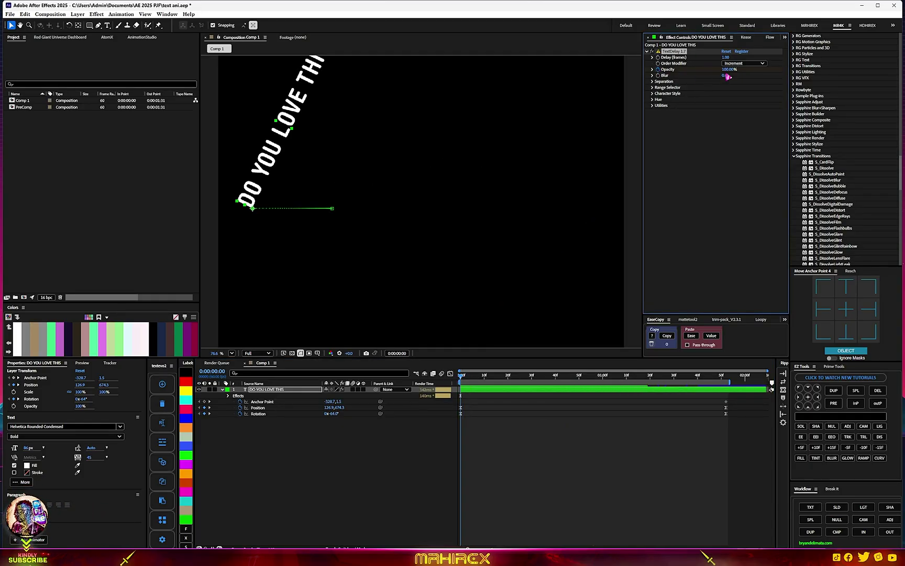
{"action": "left_click_drag", "start_coordinate": [687, 84], "coordinate": [661, 77]}
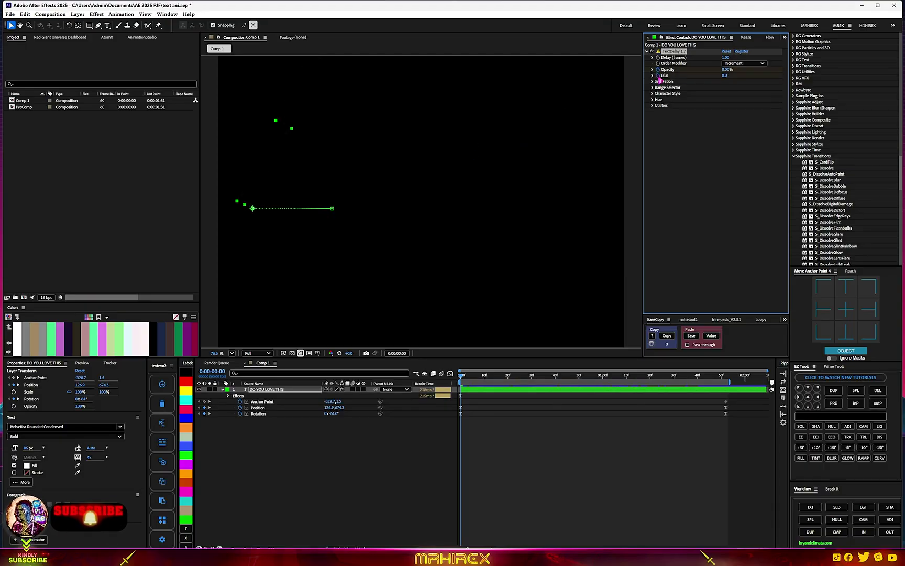
{"action": "left_click_drag", "start_coordinate": [729, 83], "coordinate": [767, 80]}
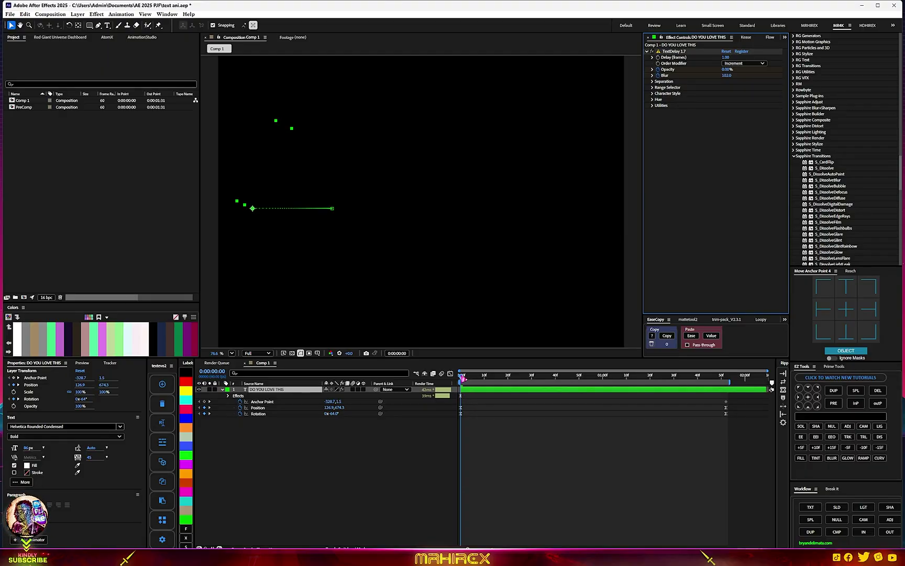
{"action": "key", "text": "u"}
{"action": "key", "text": "u"}
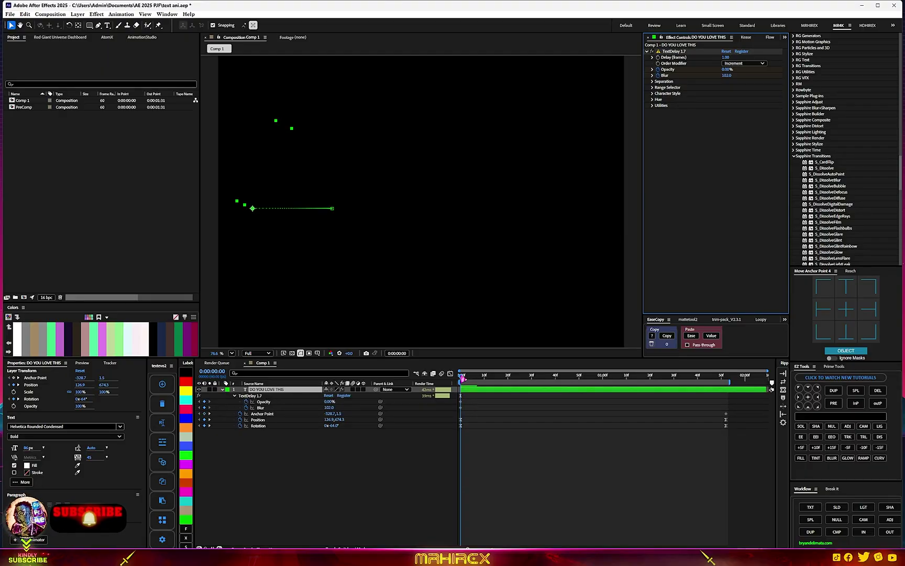
{"action": "key", "text": "space"}
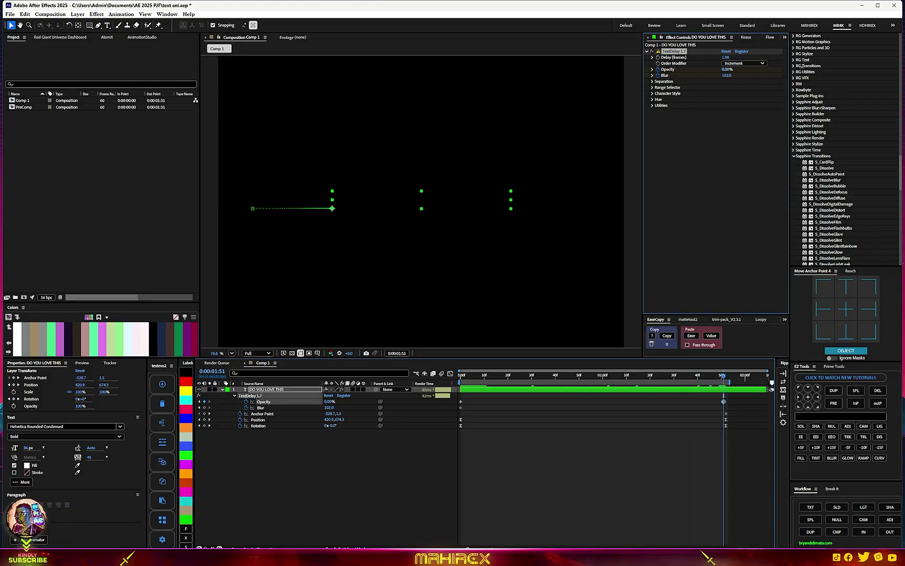
At 1:51 keyframe Opacity 100% and Blur 0, then paste the Rotation keyframes' easing onto them
{"action": "left_click_drag", "start_coordinate": [726, 70], "coordinate": [731, 83]}
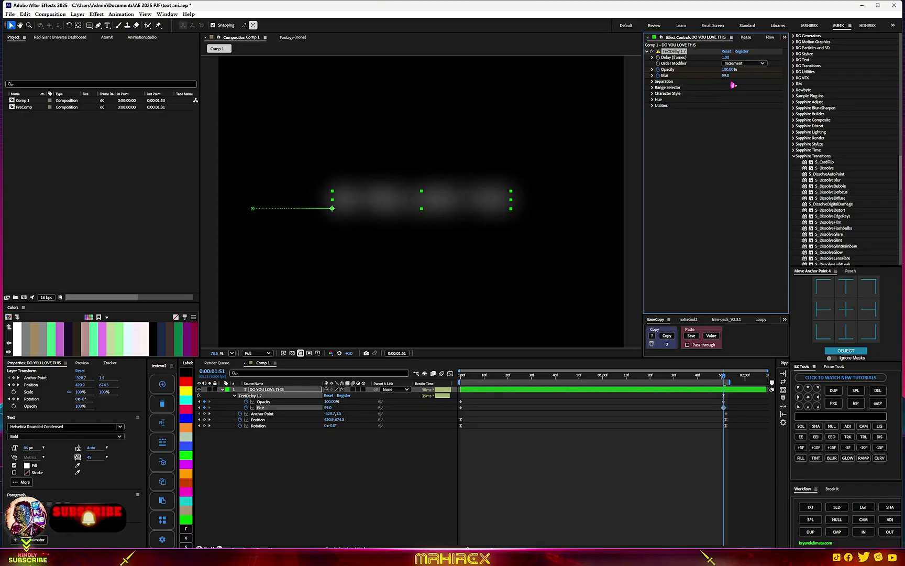
{"action": "left_click_drag", "start_coordinate": [726, 76], "coordinate": [589, 138]}
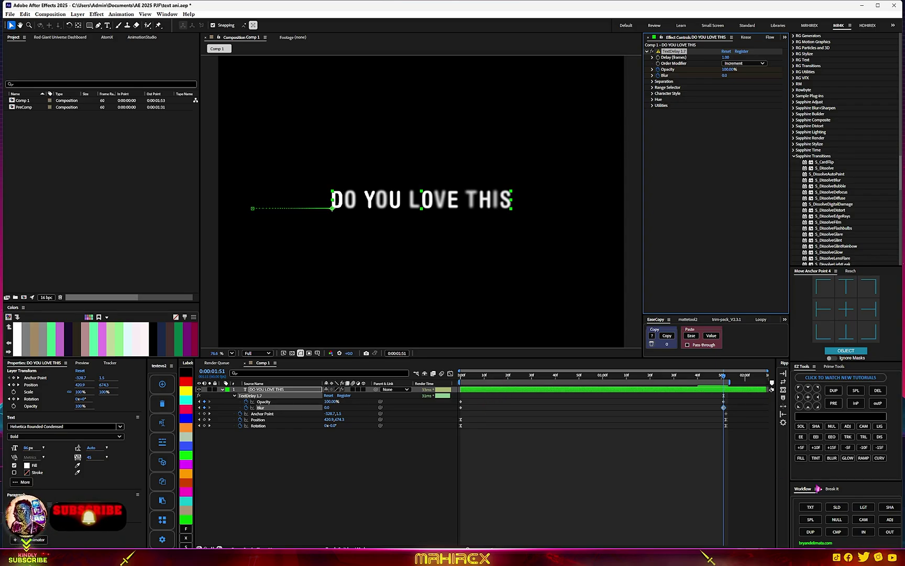
{"action": "left_click_drag", "start_coordinate": [734, 423], "coordinate": [456, 451]}
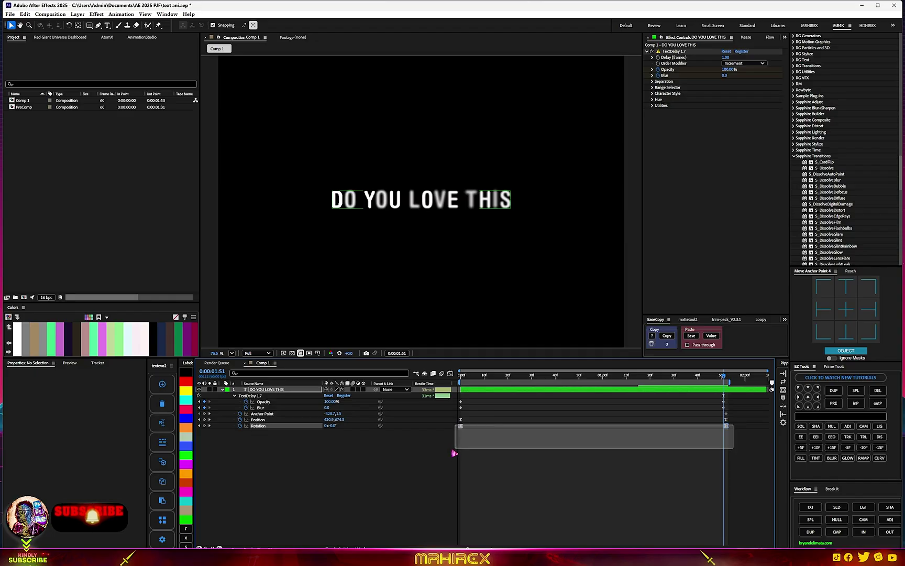
{"action": "left_click", "coordinate": [669, 338]}
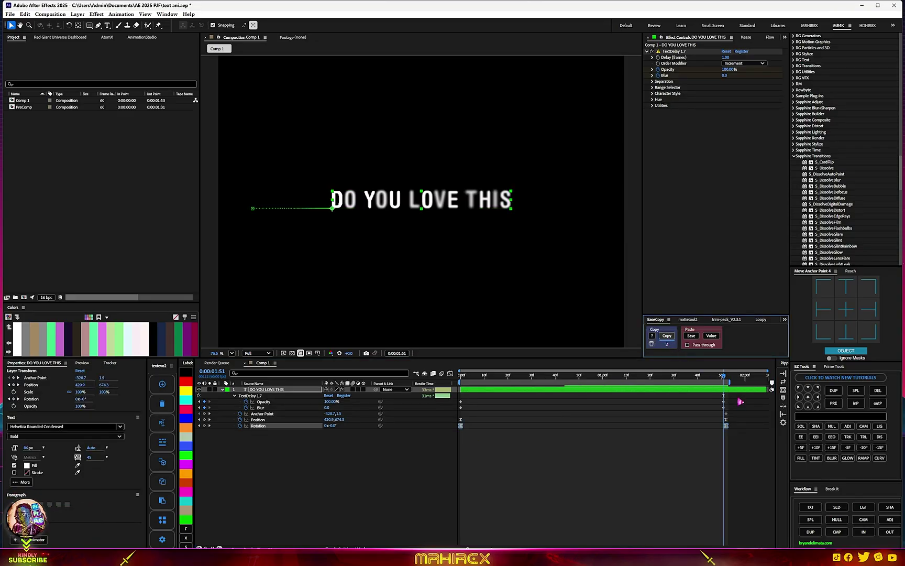
{"action": "left_click_drag", "start_coordinate": [736, 399], "coordinate": [455, 410]}
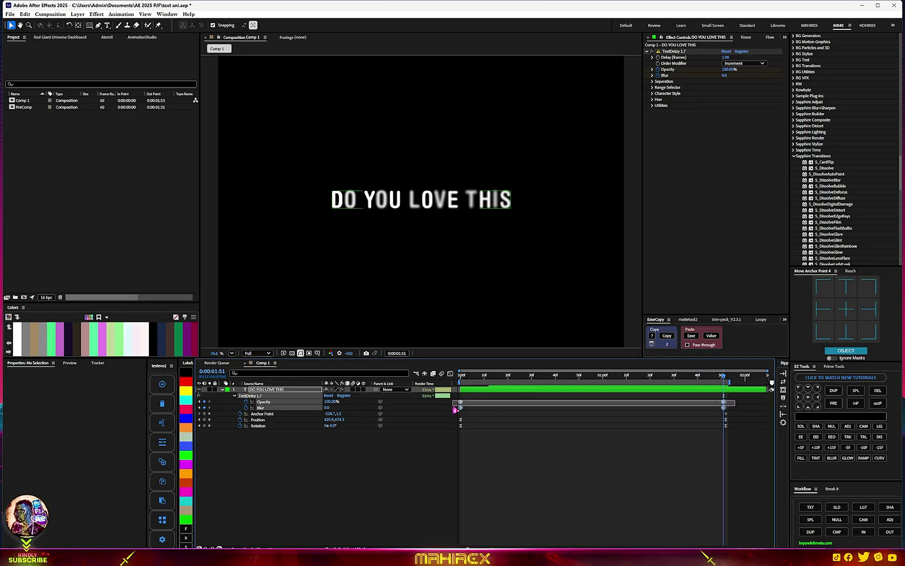
{"action": "left_click", "coordinate": [691, 336]}
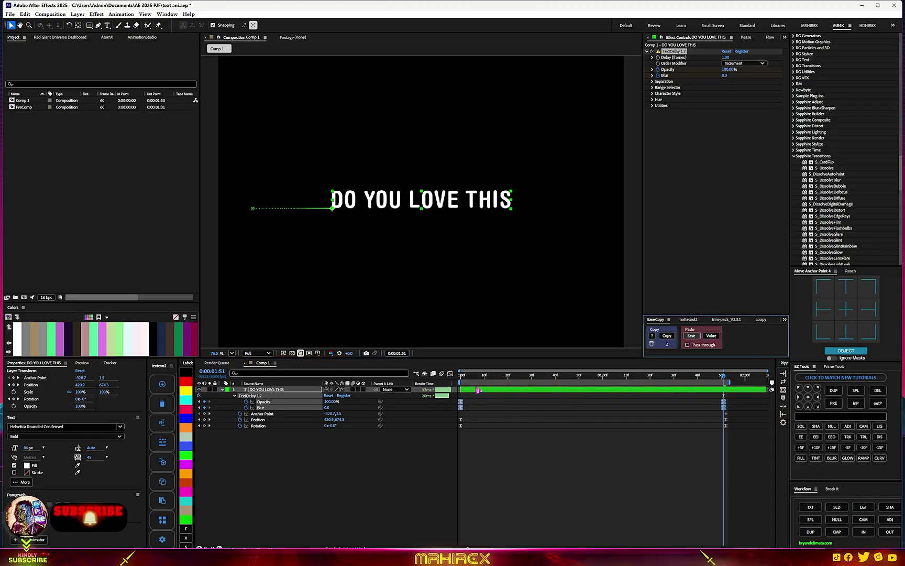
{"action": "left_click", "coordinate": [451, 385]}
Preview the dissolve-in animation from the start of the comp
{"action": "key", "text": "Home"}
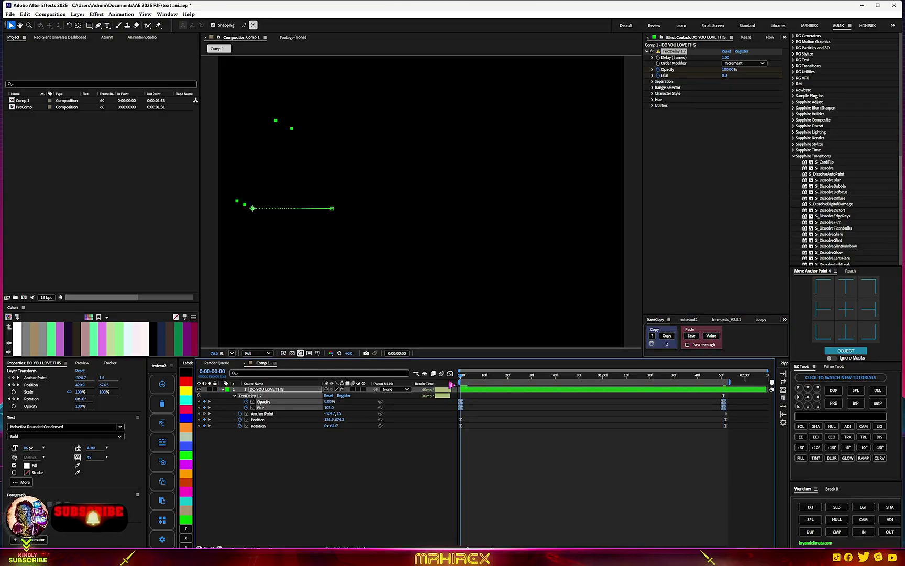
{"action": "key", "text": "space"}
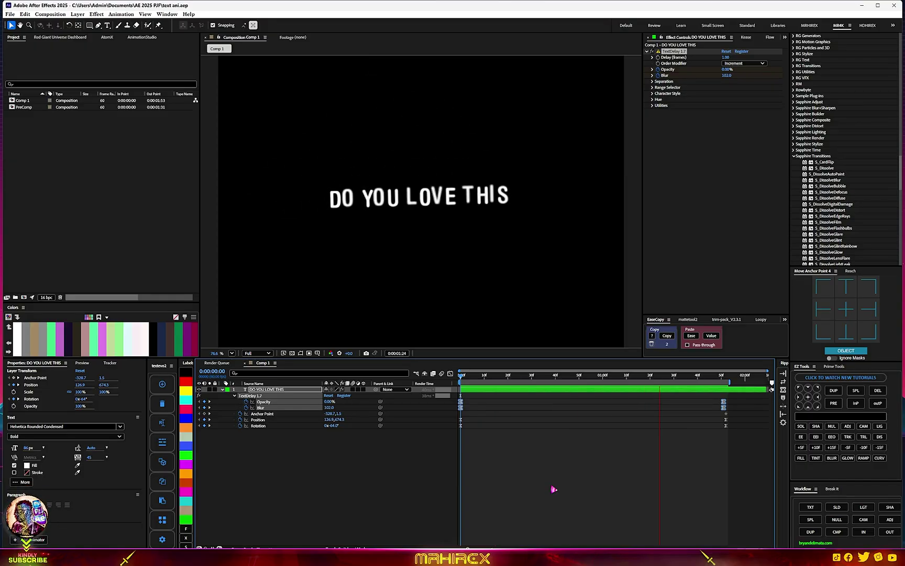
{"action": "key", "text": "space"}
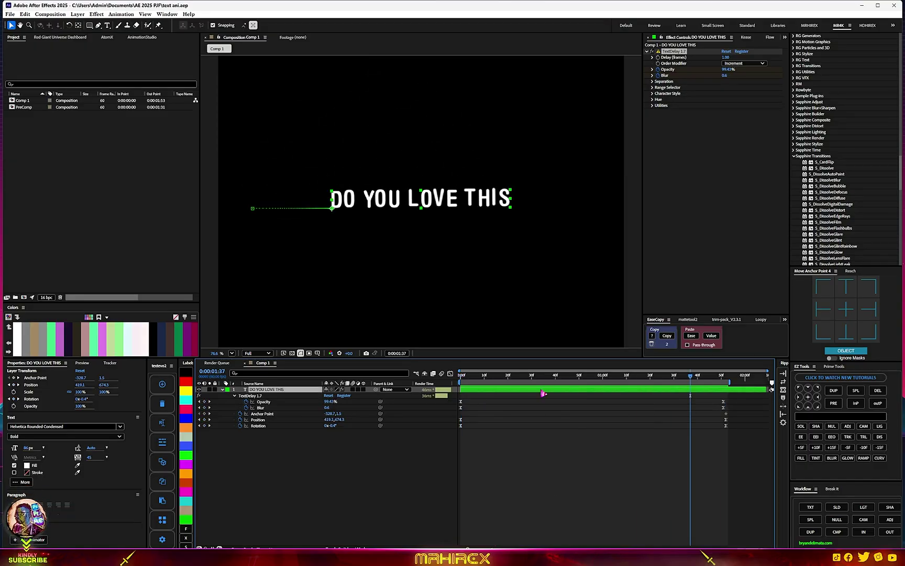
Apply HydroChrome to the text layer, preview it, and precompose the layer into PreComp
{"action": "key", "text": "ctrl+space"}
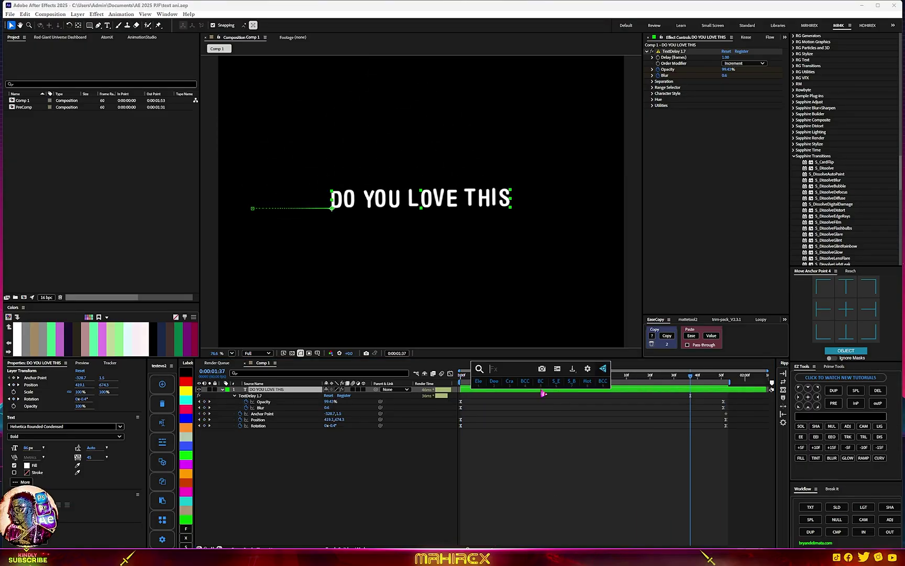
{"action": "type", "text": "h"}
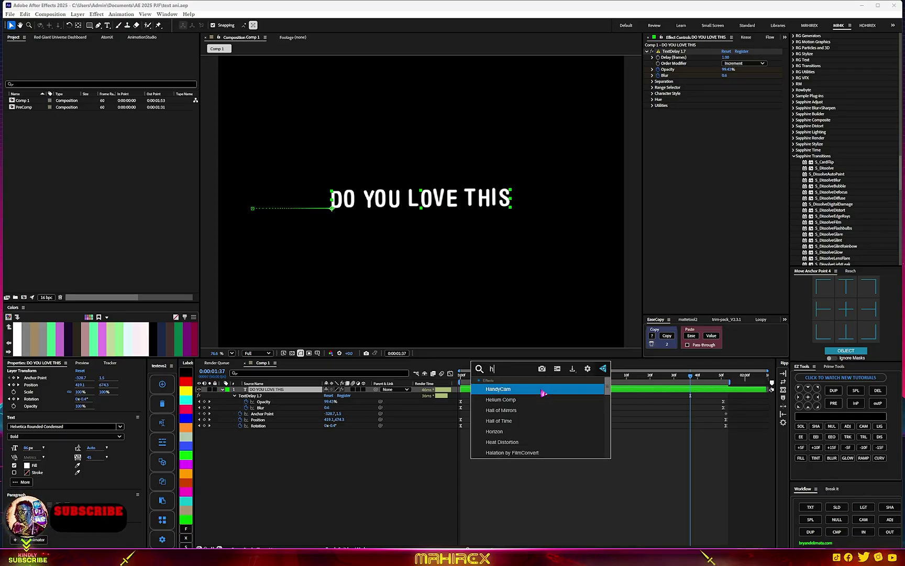
{"action": "type", "text": "ydr"}
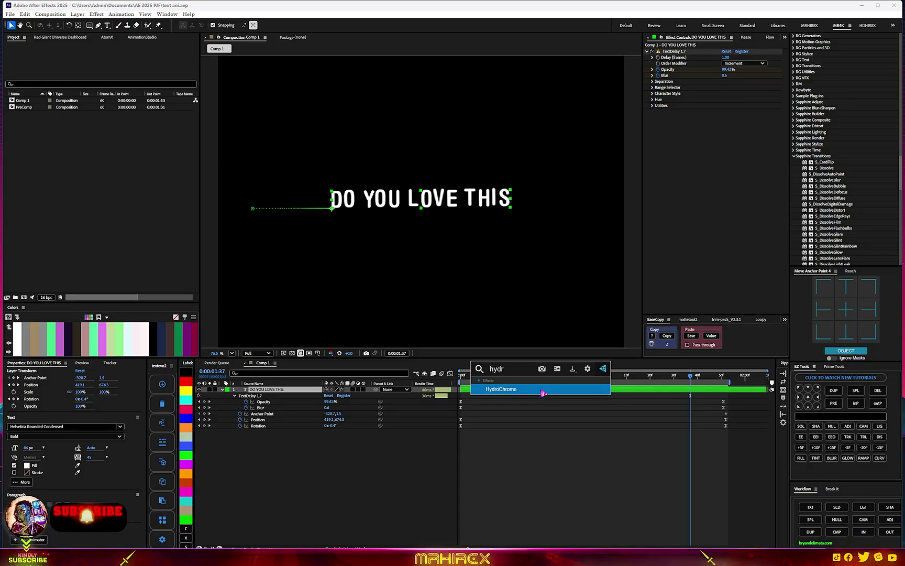
{"action": "left_click", "coordinate": [544, 390]}
{"action": "key", "text": "space"}
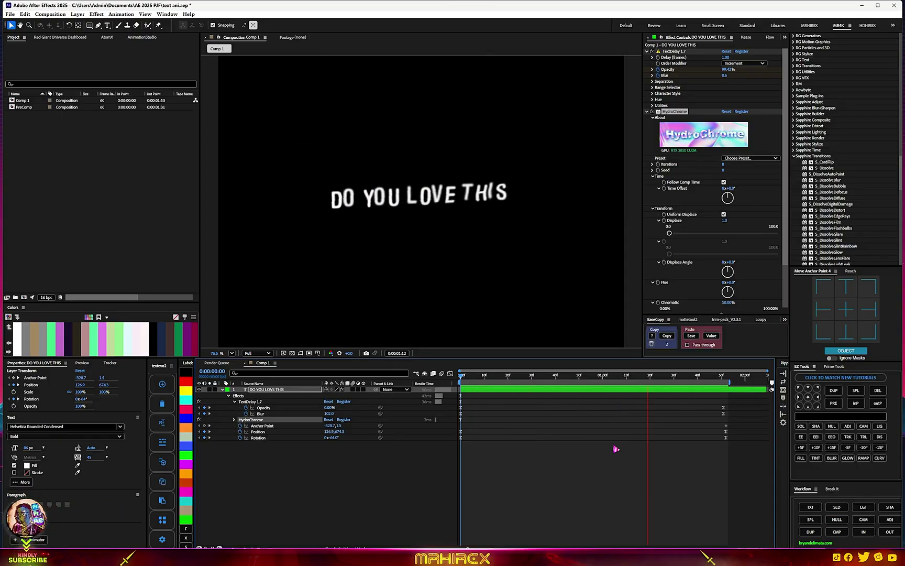
{"action": "key", "text": "space"}
{"action": "left_click", "coordinate": [837, 532]}
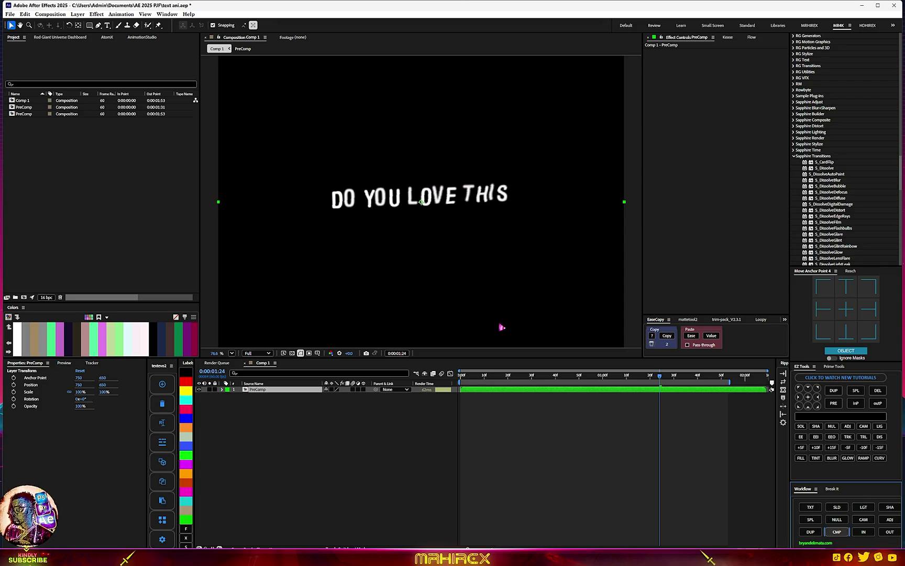
Apply Bevel Alpha to the PreComp, raise Edge Thickness to 8.00, and show the transparency grid
{"action": "key", "text": "ctrl+space"}
{"action": "type", "text": "bev"}
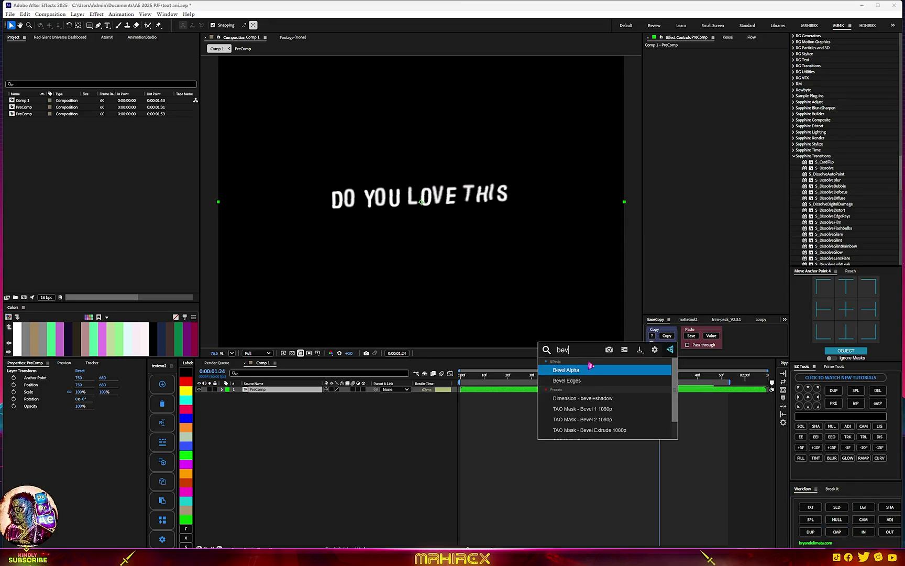
{"action": "left_click", "coordinate": [591, 370]}
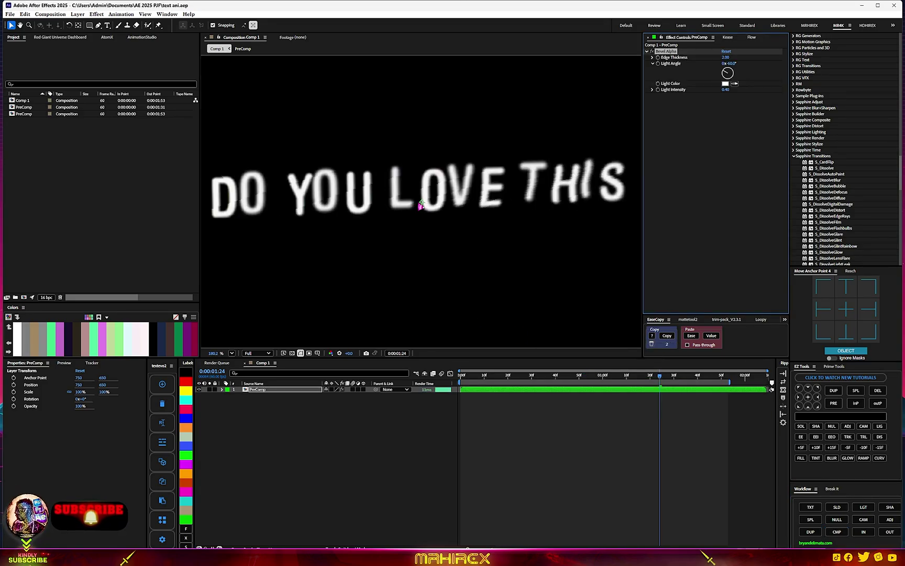
{"action": "mouse_move", "coordinate": [725, 57]}
{"action": "left_mouse_down"}
{"action": "mouse_move", "coordinate": [741, 62]}
{"action": "mouse_move", "coordinate": [723, 391]}
{"action": "left_mouse_up"}
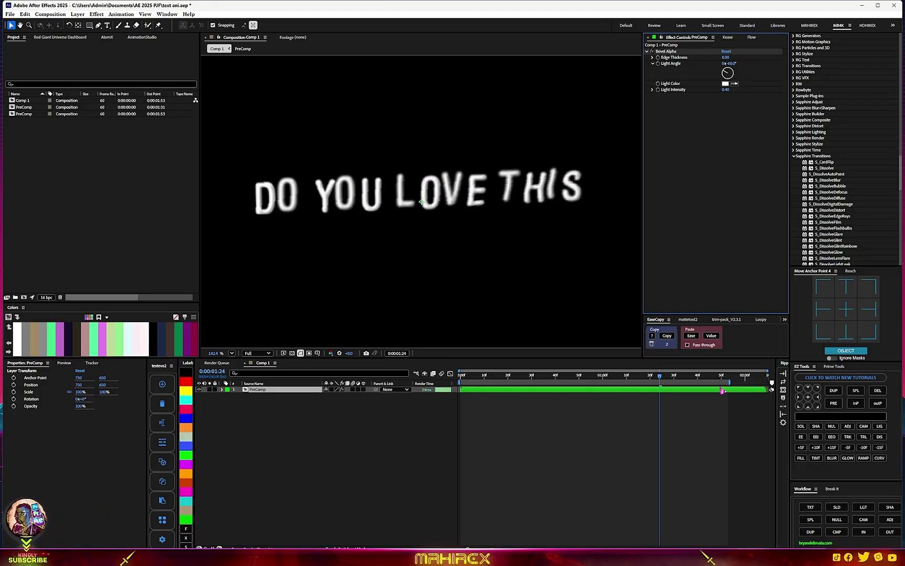
{"action": "left_click", "coordinate": [292, 354]}
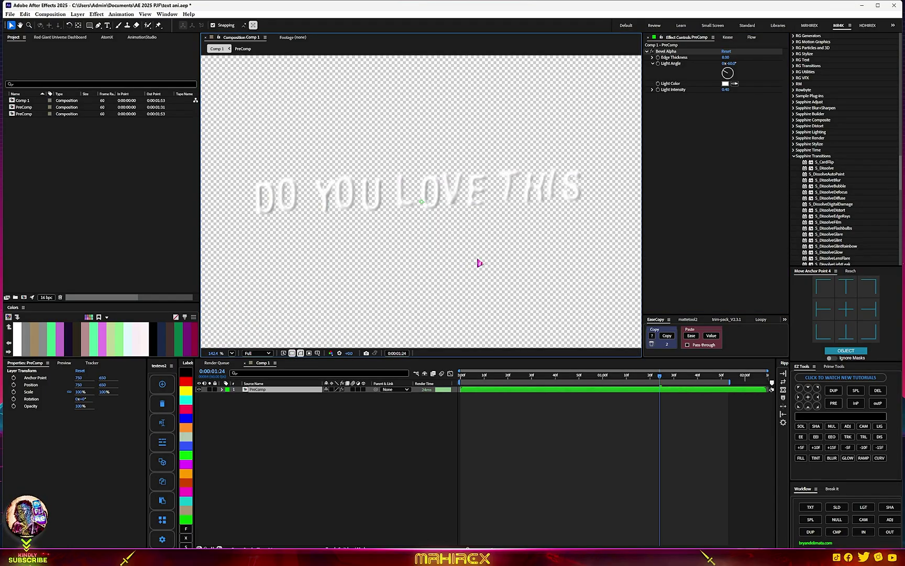
Apply Deep Glow 2 to the PreComp with a Duocolor tint, over a black background
{"action": "key", "text": "ctrl+space"}
{"action": "type", "text": "dee"}
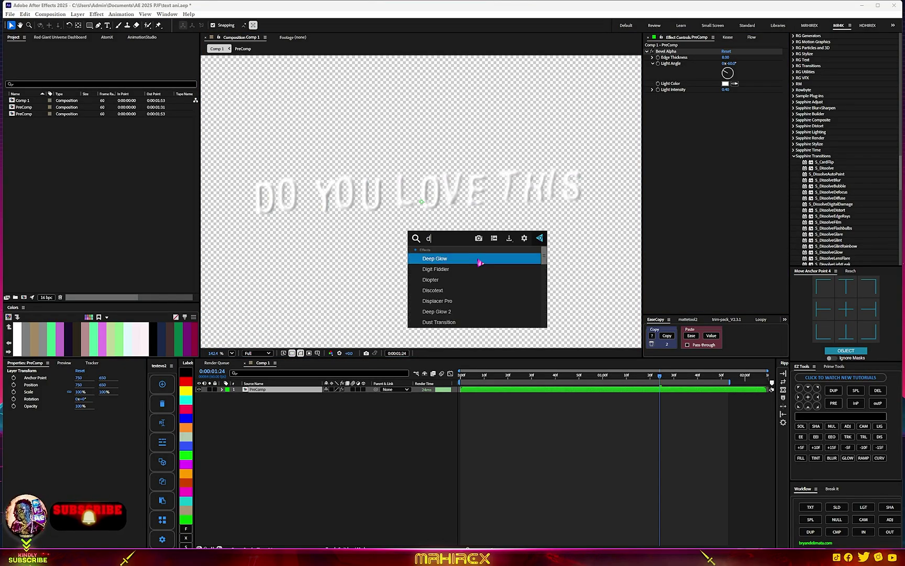
{"action": "left_click", "coordinate": [461, 268]}
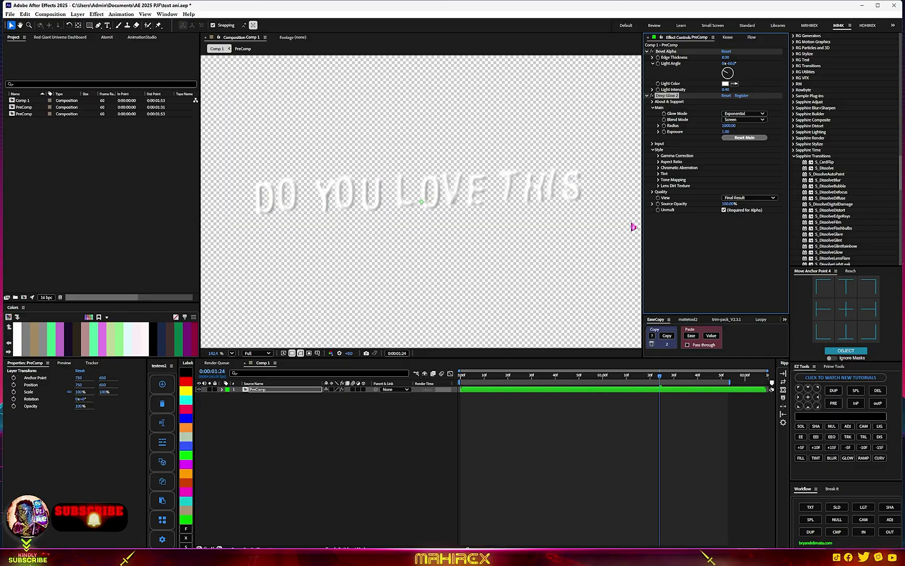
{"action": "left_click", "coordinate": [659, 174]}
{"action": "left_click", "coordinate": [744, 185]}
{"action": "left_click", "coordinate": [745, 212]}
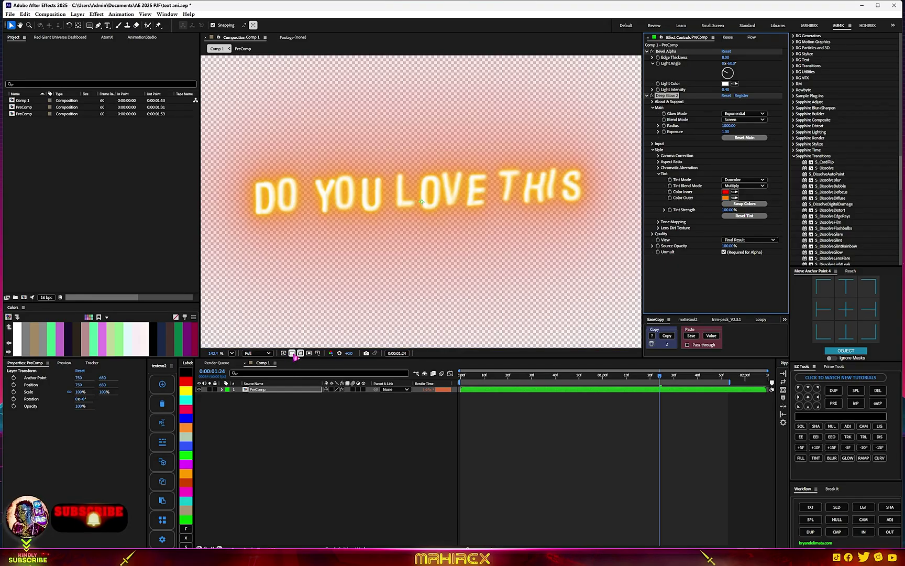
{"action": "left_click", "coordinate": [300, 352]}
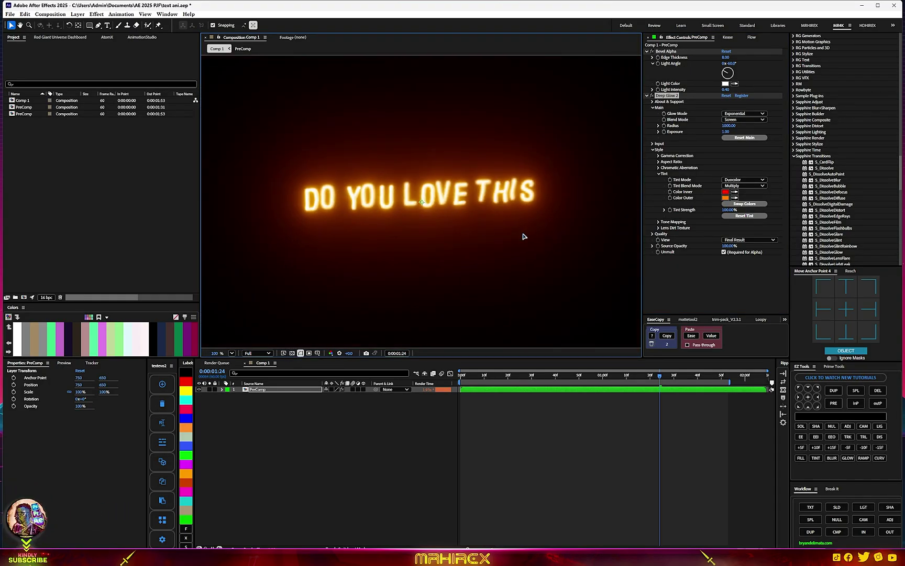
Set the glow's Tint Strength to 200% and lower Exposure to about 0.36
{"action": "left_click", "coordinate": [729, 209]}
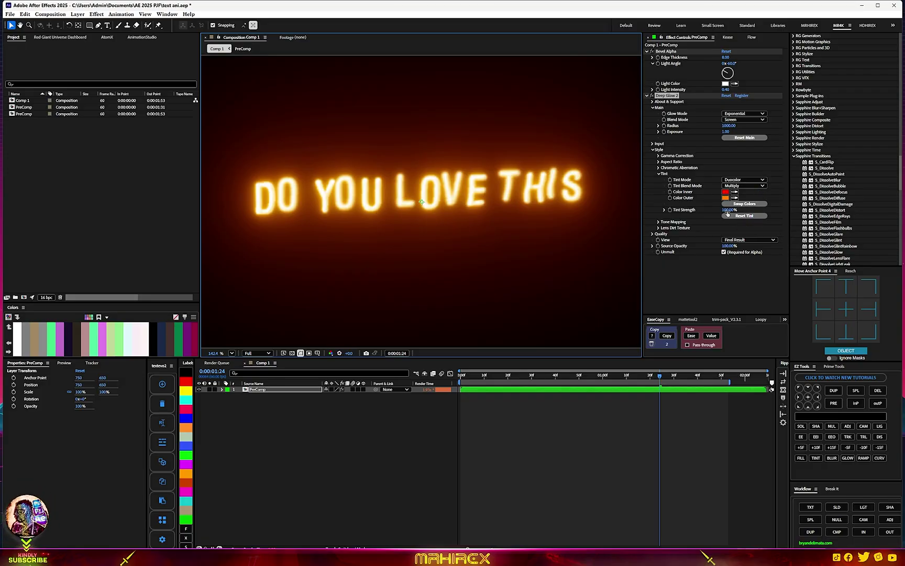
{"action": "type", "text": "200"}
{"action": "key", "text": "Return"}
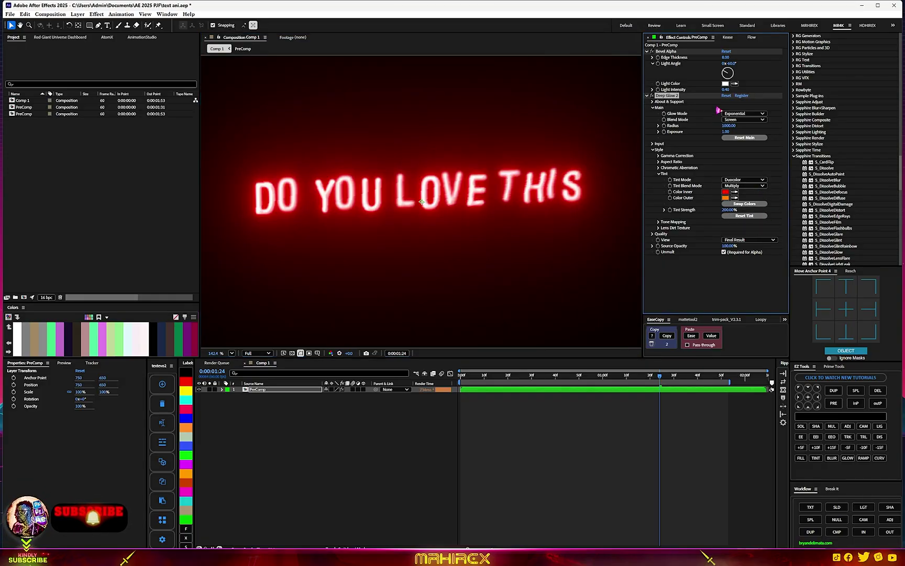
{"action": "left_click_drag", "start_coordinate": [553, 163], "coordinate": [508, 172]}
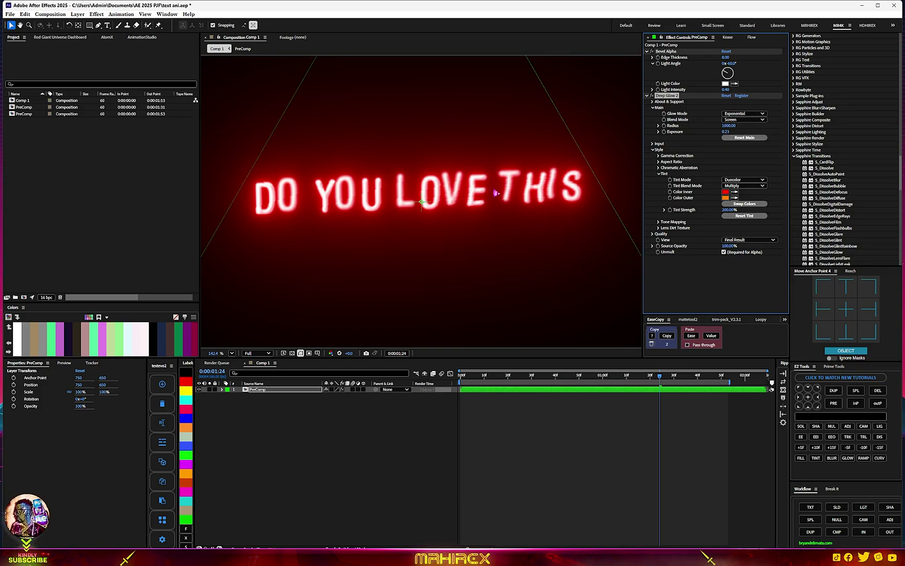
{"action": "left_click_drag", "start_coordinate": [728, 131], "coordinate": [726, 134]}
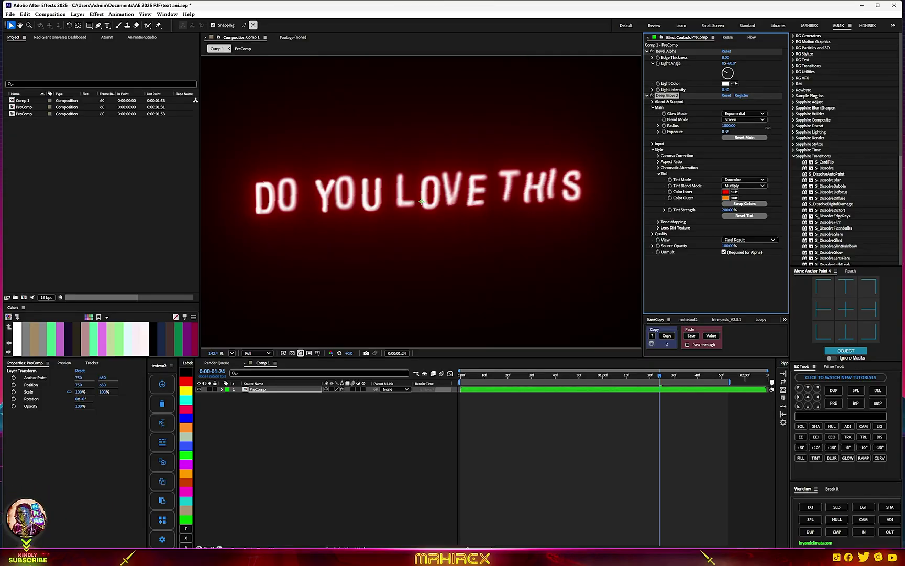
{"action": "key", "text": "comma"}
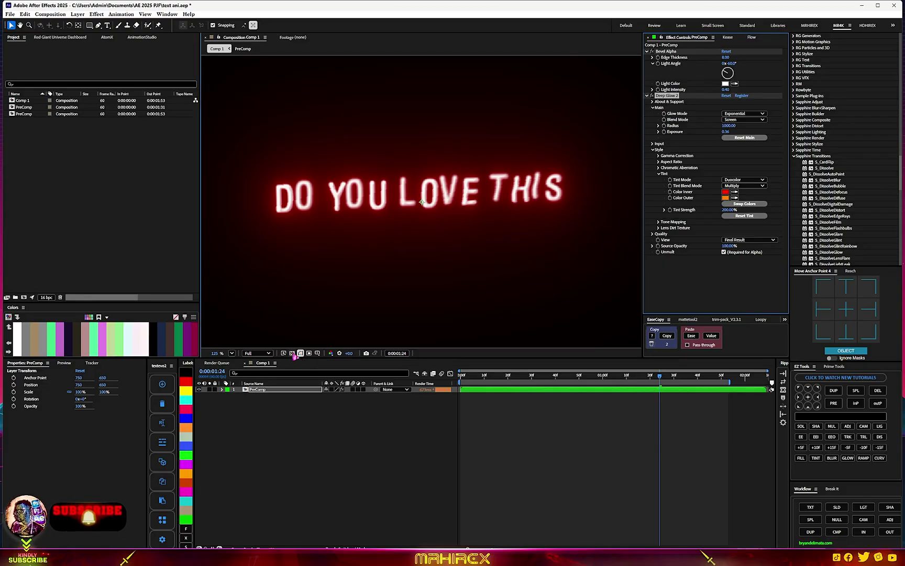
{"action": "left_click", "coordinate": [300, 353]}
Apply Shadow Studio 3 to the PreComp and scrub back to check the long shadow
{"action": "key", "text": "ctrl+space"}
{"action": "type", "text": "shadow"}
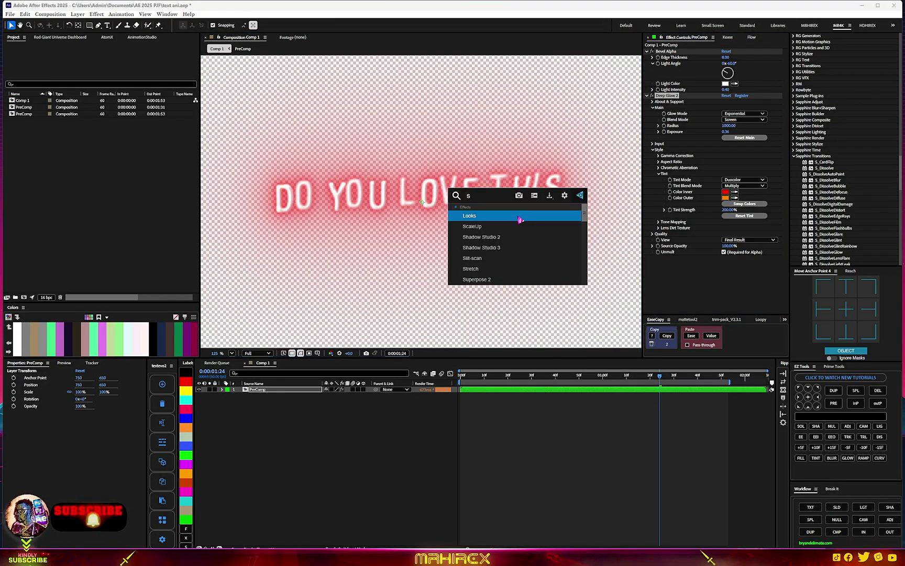
{"action": "key", "text": "Return"}
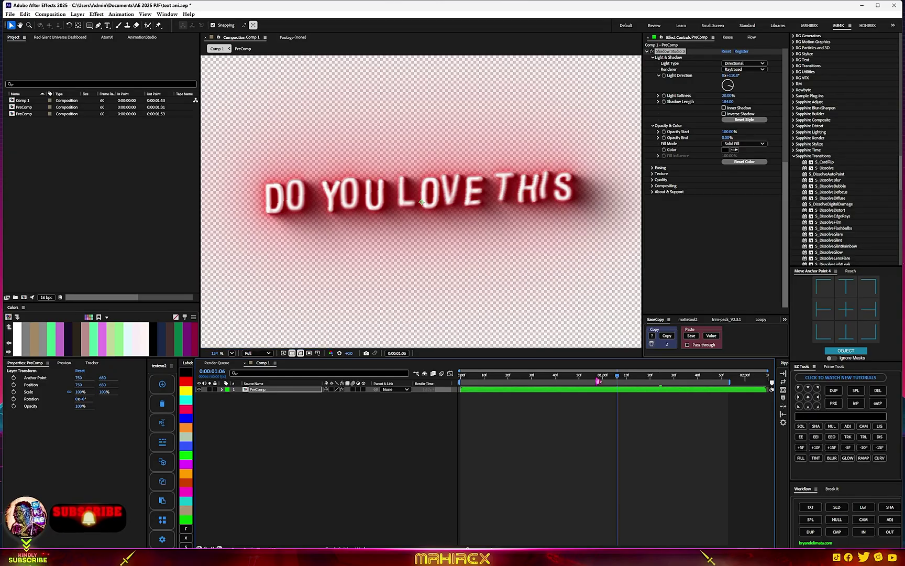
{"action": "left_click_drag", "start_coordinate": [599, 380], "coordinate": [440, 376]}
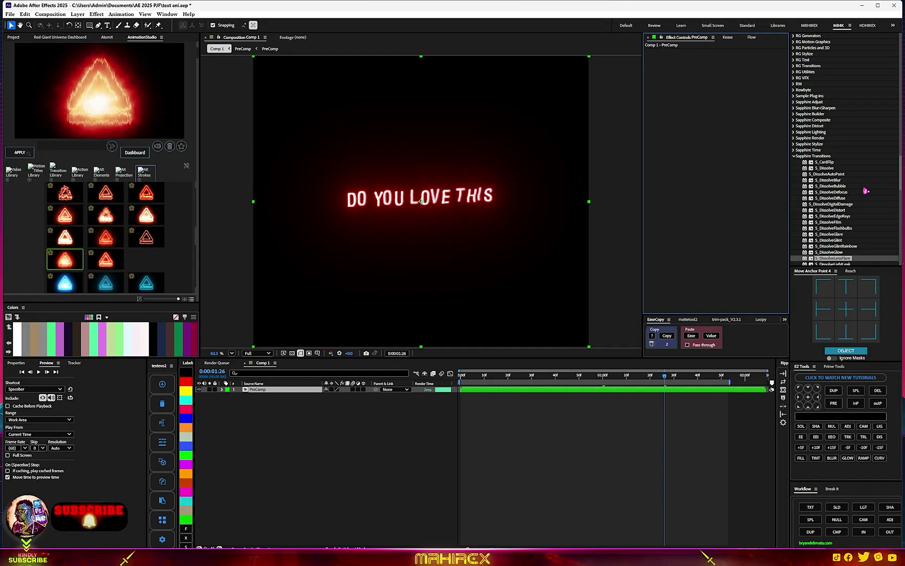
Apply S_DissolveDefocus to the neon text with a 3-sided triangle lens shape
{"action": "double_click", "coordinate": [851, 192]}
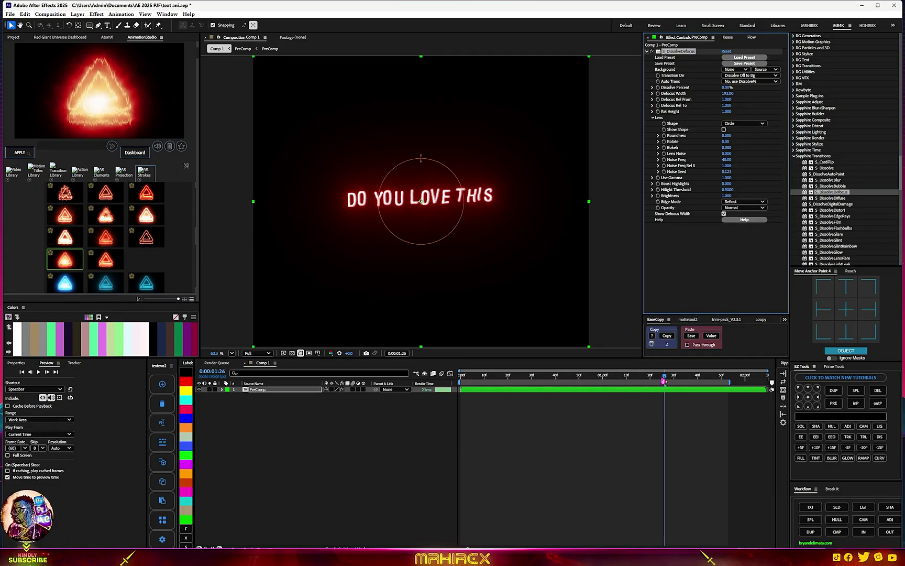
{"action": "left_click", "coordinate": [744, 124]}
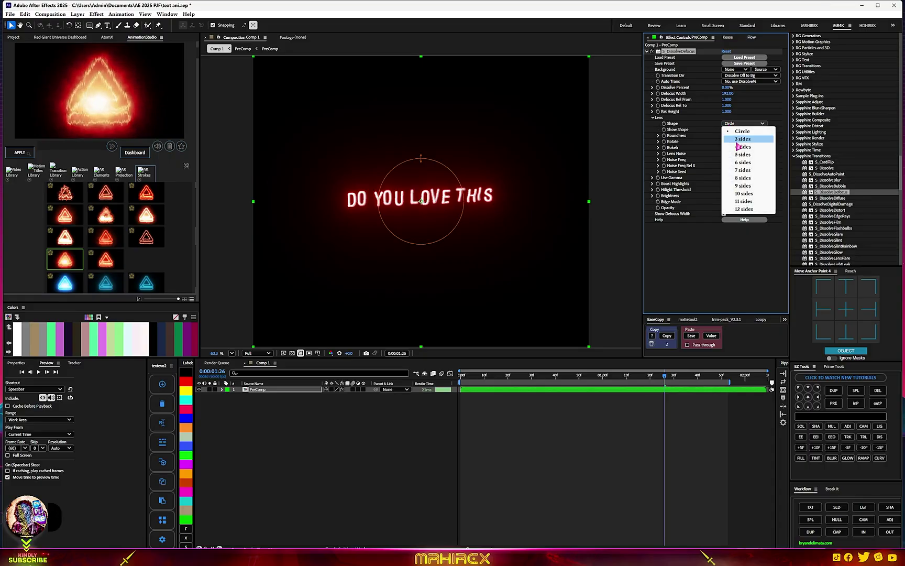
{"action": "left_click", "coordinate": [742, 132]}
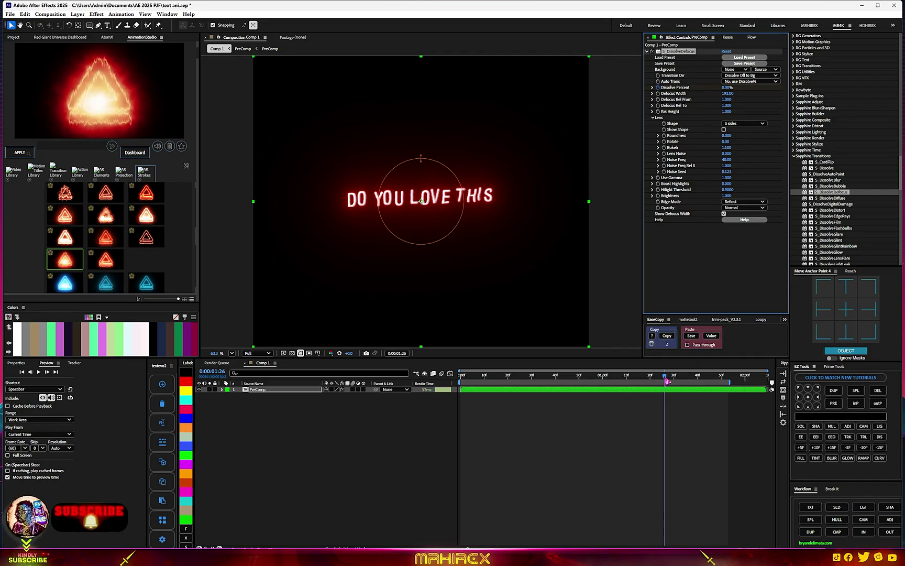
Keyframe Dissolve Percent from 0% to 100%, shift both keyframes later, and preview the dissolve
{"action": "key", "text": "u"}
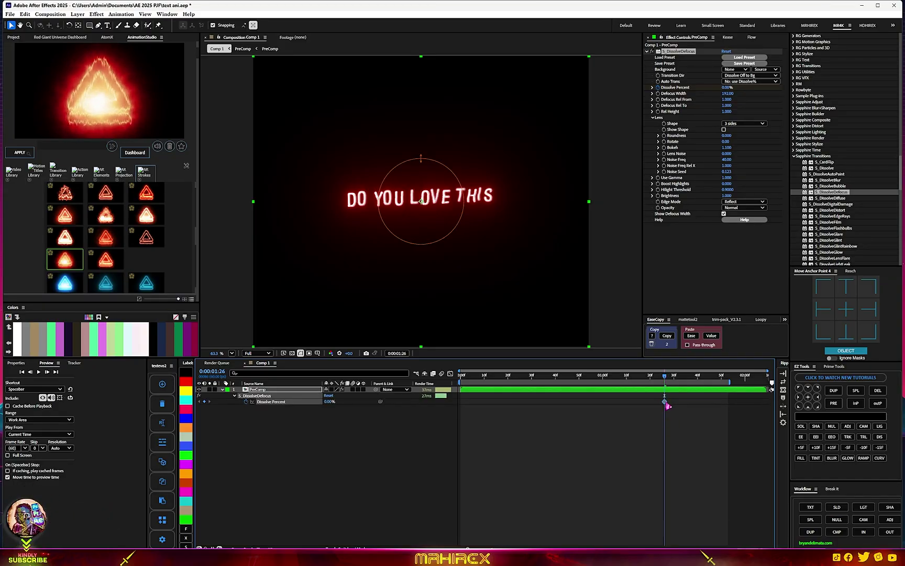
{"action": "key", "text": "space"}
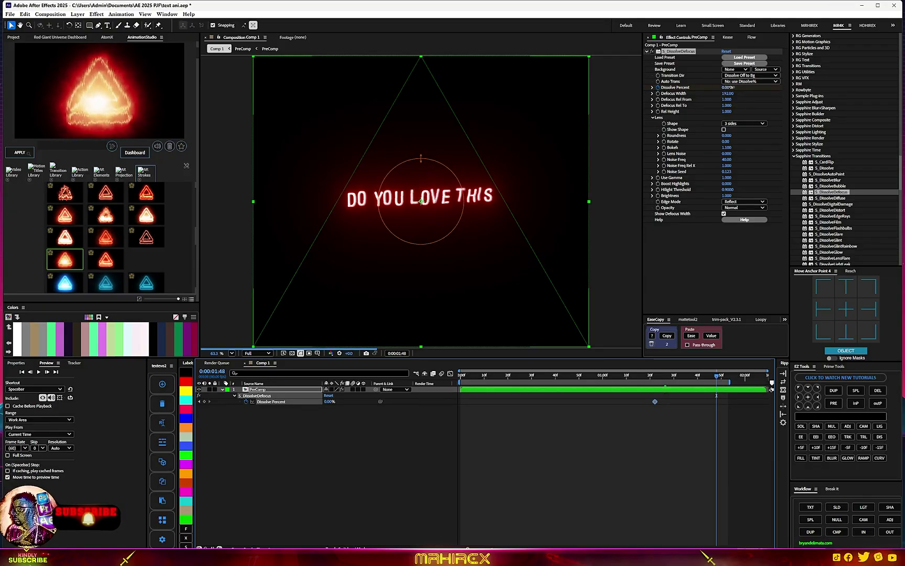
{"action": "left_click_drag", "start_coordinate": [732, 88], "coordinate": [745, 86]}
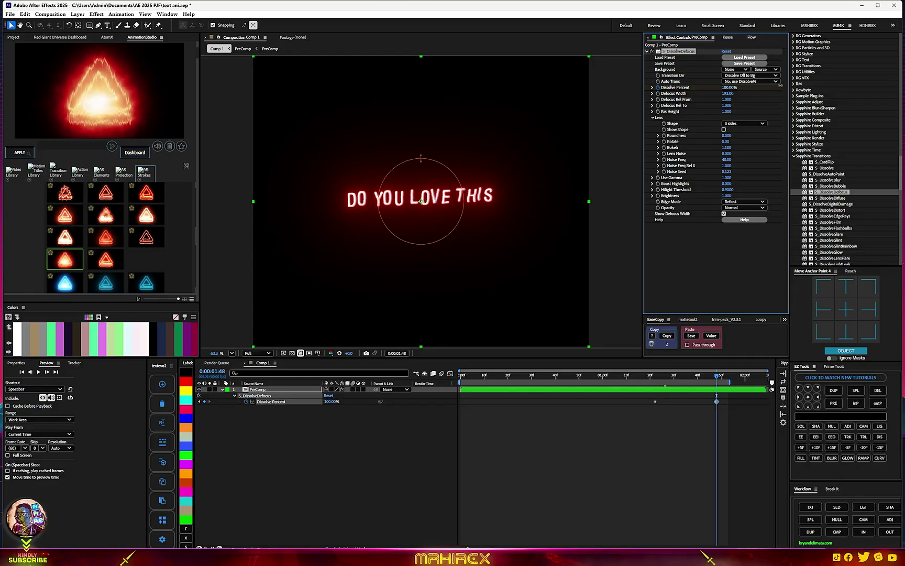
{"action": "left_click", "coordinate": [890, 90]}
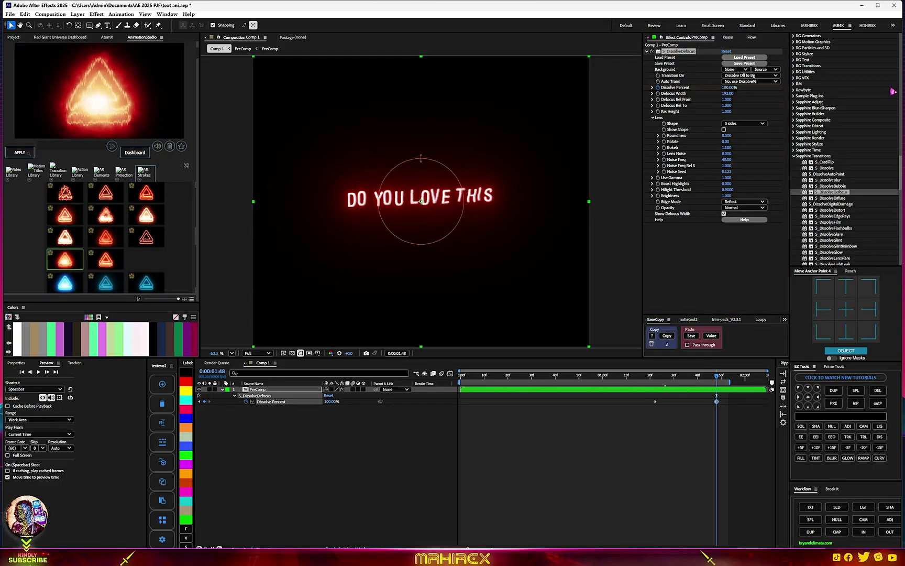
{"action": "key", "text": "space"}
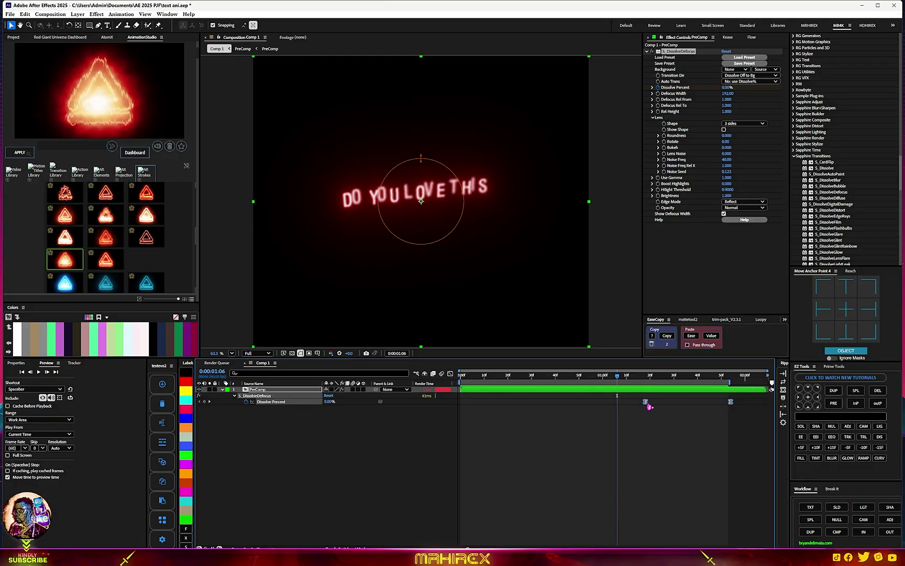
{"action": "left_click_drag", "start_coordinate": [648, 403], "coordinate": [658, 404]}
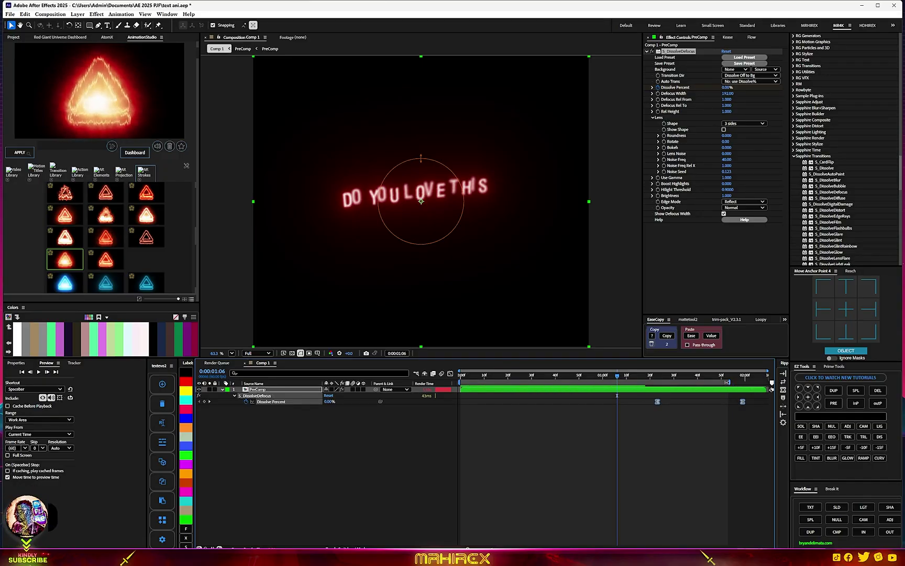
{"action": "left_click_drag", "start_coordinate": [730, 375], "coordinate": [731, 375]}
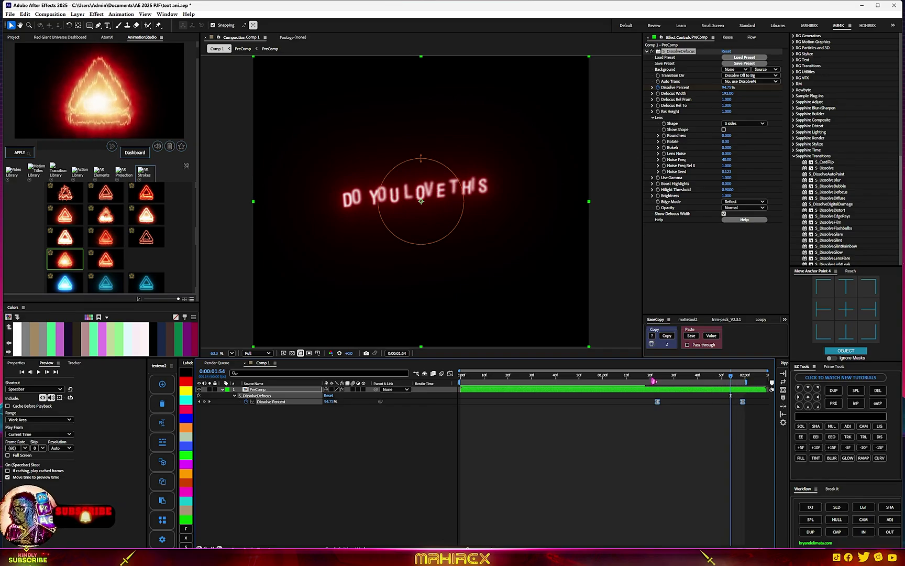
{"action": "left_click", "coordinate": [632, 375]}
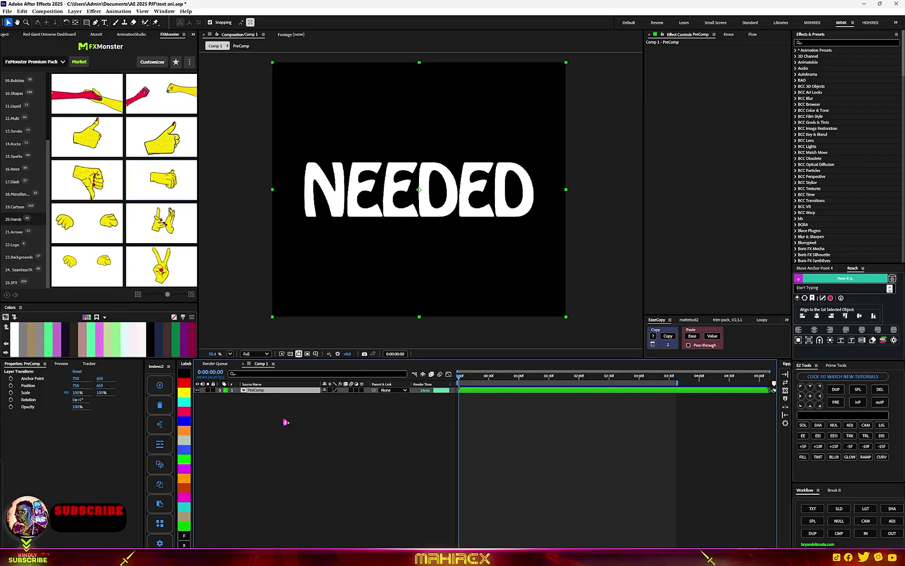
Make the NEEDED layer 3D and keyframe Position, starting at Z -2089 at 0s
{"action": "left_click", "coordinate": [362, 390]}
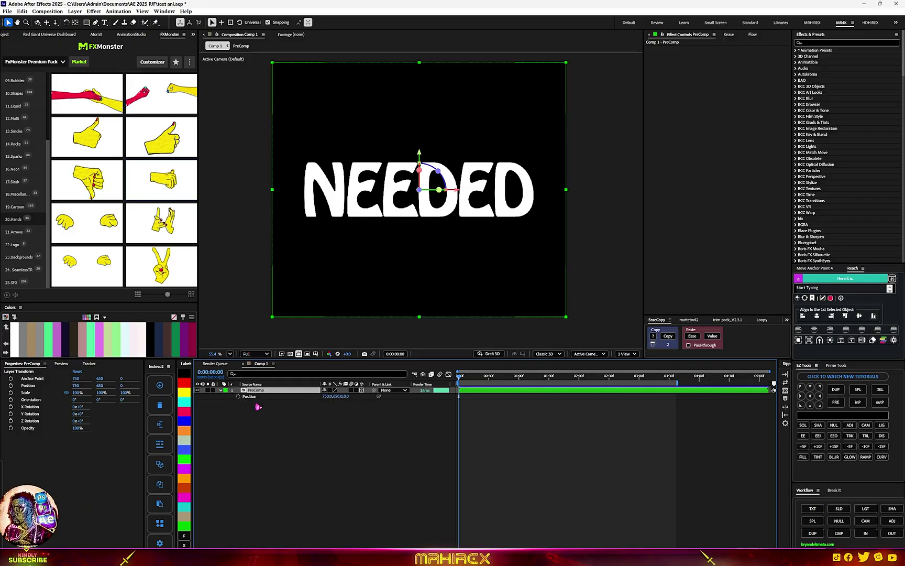
{"action": "key", "text": "alt+shift+p"}
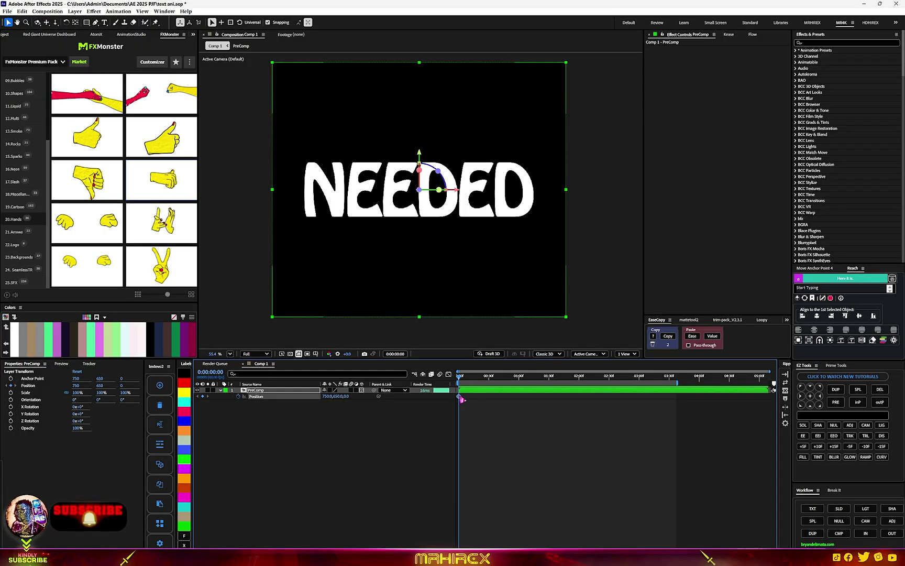
{"action": "left_click_drag", "start_coordinate": [461, 399], "coordinate": [631, 413]}
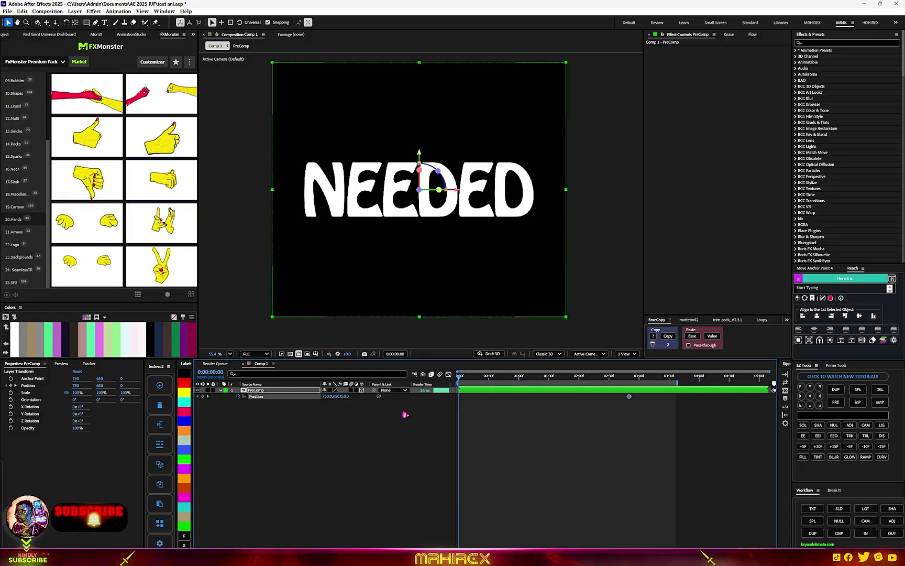
{"action": "mouse_move", "coordinate": [338, 396]}
{"action": "left_mouse_down"}
{"action": "mouse_move", "coordinate": [315, 396]}
{"action": "mouse_move", "coordinate": [365, 406]}
{"action": "mouse_move", "coordinate": [343, 399]}
{"action": "mouse_move", "coordinate": [334, 359]}
{"action": "left_mouse_up"}
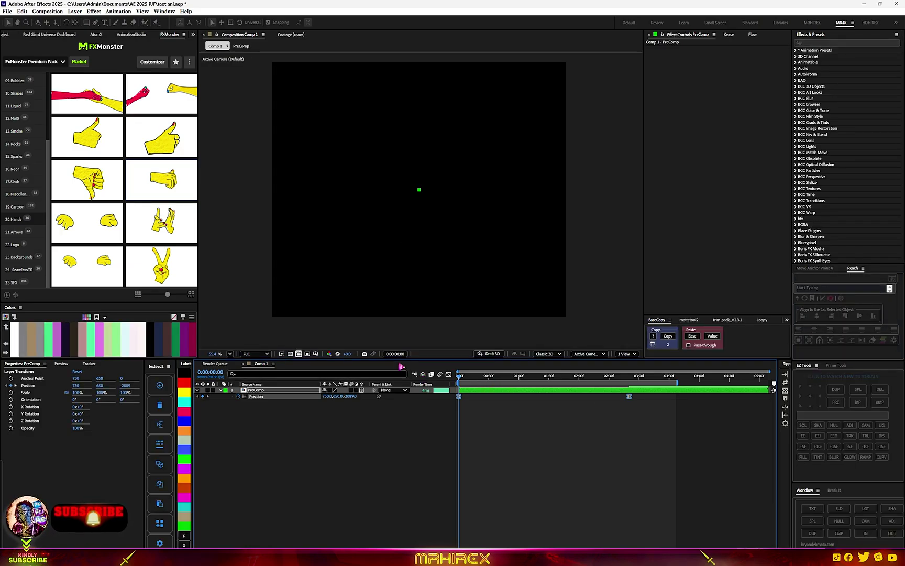
Reshape the Position speed graph so the zoom bursts out instantly and eases in, then preview
{"action": "left_click", "coordinate": [447, 374]}
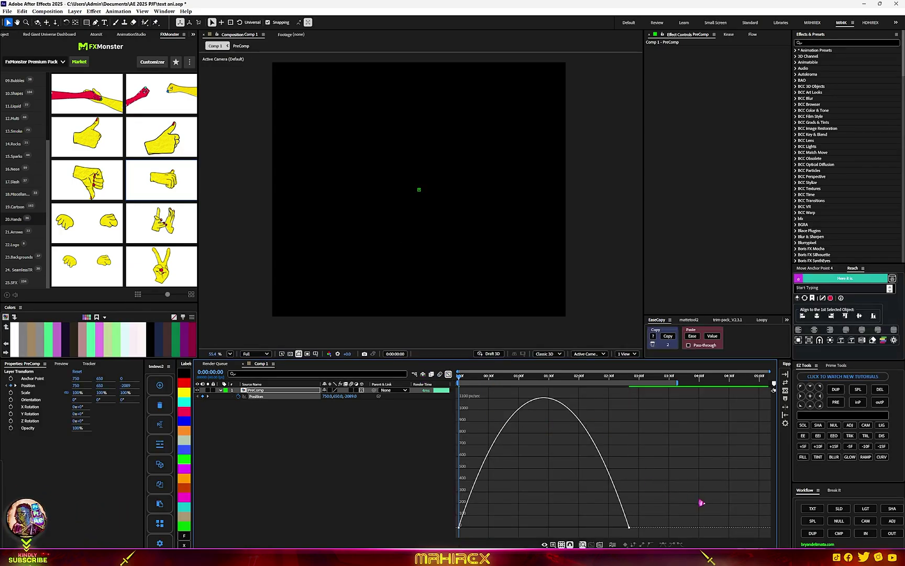
{"action": "key", "text": "ctrl+a"}
{"action": "left_click_drag", "start_coordinate": [601, 526], "coordinate": [544, 527]}
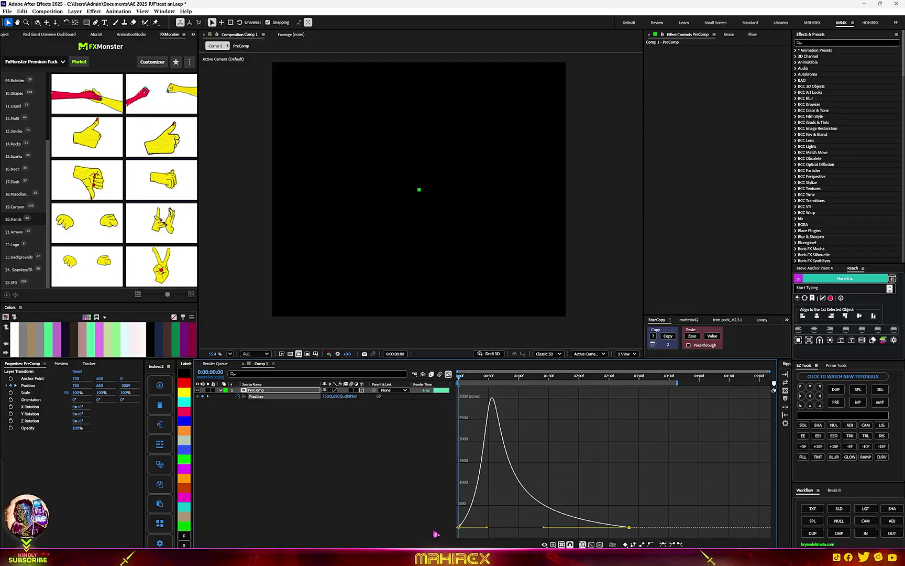
{"action": "left_click_drag", "start_coordinate": [488, 529], "coordinate": [460, 526]}
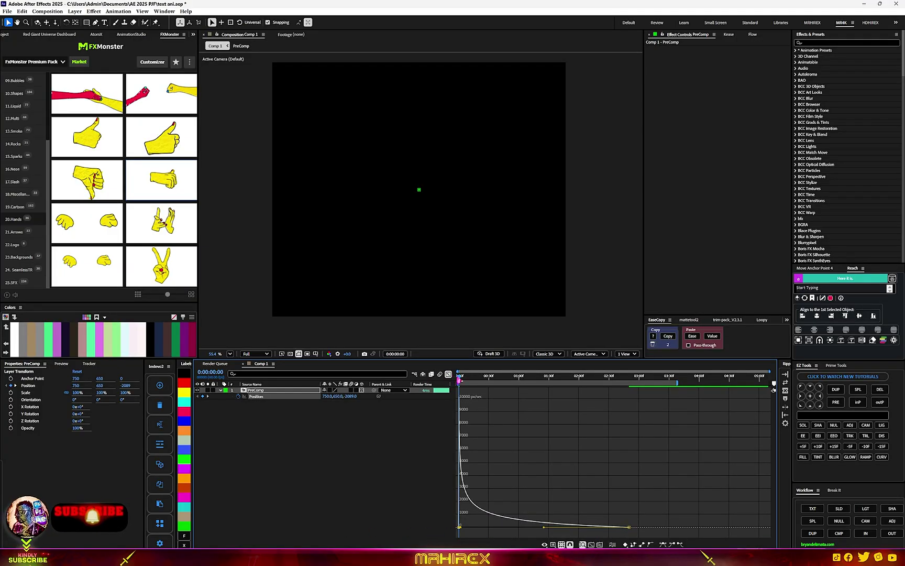
{"action": "key", "text": "shift+F3"}
{"action": "key", "text": "space"}
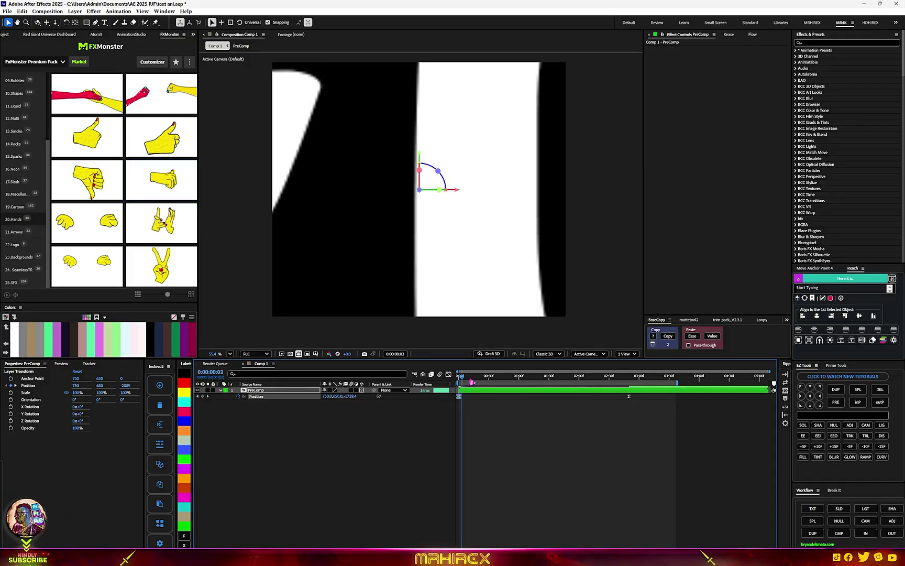
{"action": "key", "text": "space"}
{"action": "key", "text": "space"}
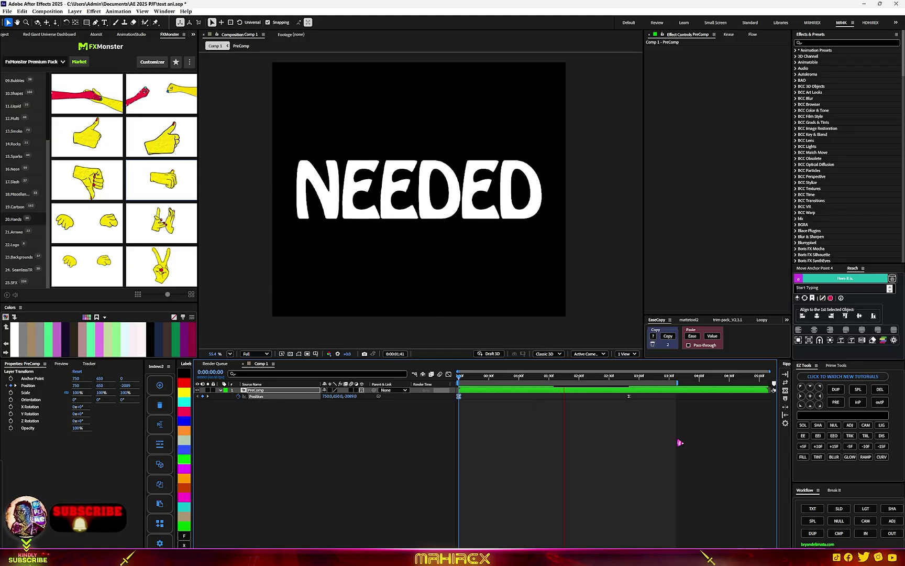
{"action": "key", "text": "space"}
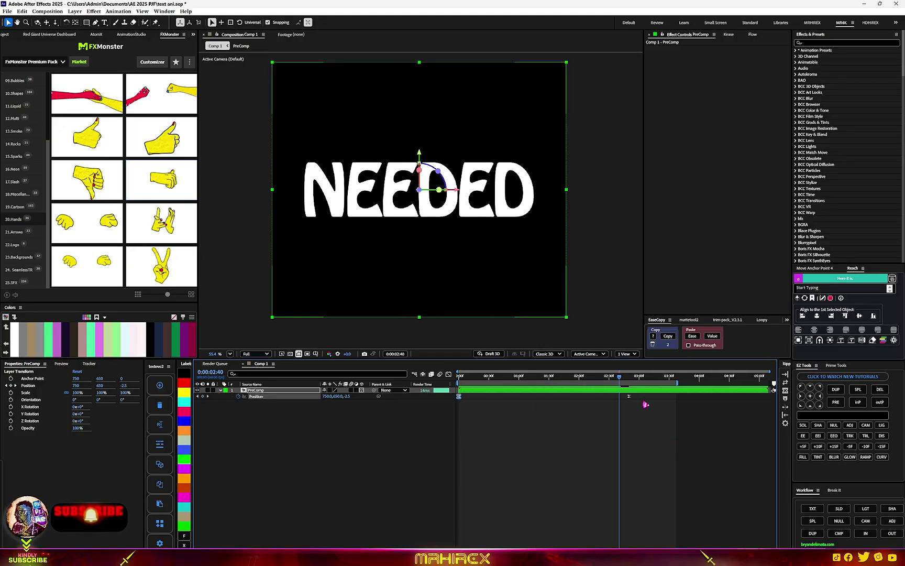
Around 0:00:02:50 push NEEDED farther back in depth to begin its exit
{"action": "left_click", "coordinate": [628, 377]}
{"action": "mouse_move", "coordinate": [124, 385]}
{"action": "left_mouse_down"}
{"action": "mouse_move", "coordinate": [172, 385]}
{"action": "mouse_move", "coordinate": [157, 385]}
{"action": "left_mouse_up"}
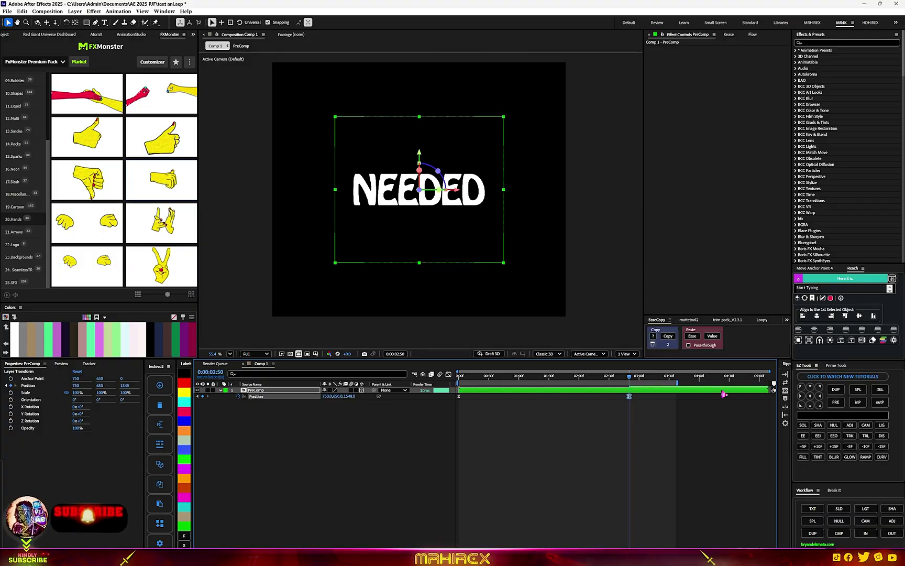
{"action": "left_click_drag", "start_coordinate": [350, 397], "coordinate": [700, 440]}
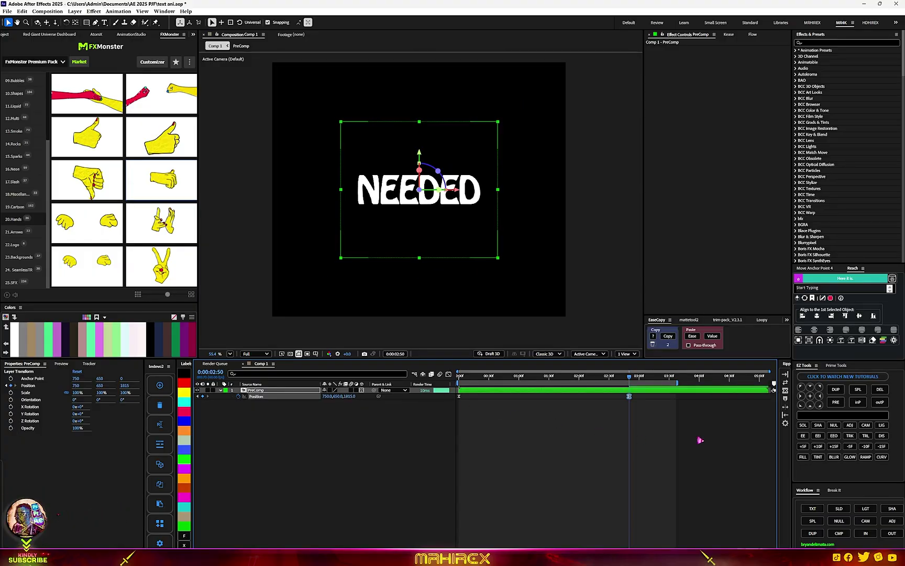
{"action": "key", "text": "Page_Up"}
{"action": "key", "text": "Page_Up"}
{"action": "key", "text": "Page_Up"}
{"action": "key", "text": "Page_Up"}
{"action": "key", "text": "Page_Up"}
{"action": "key", "text": "Page_Up"}
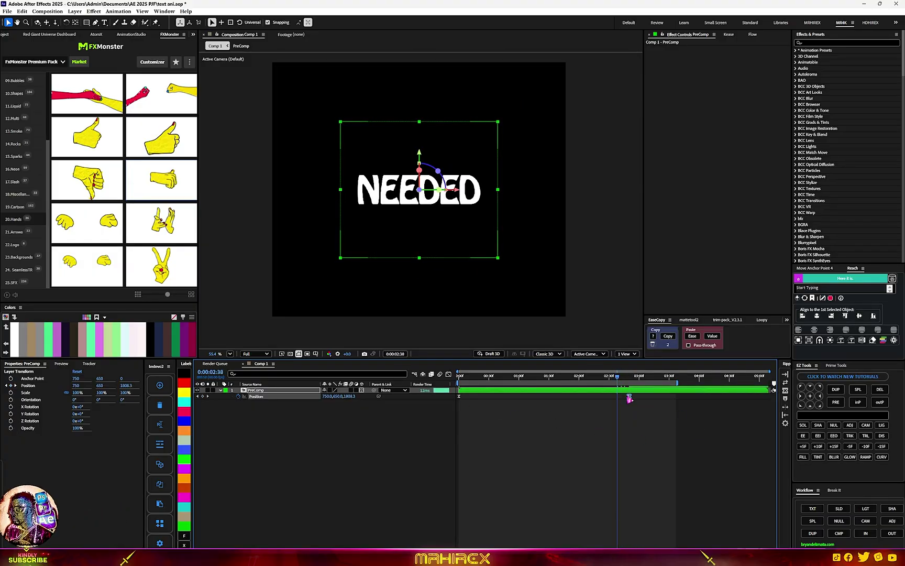
{"action": "mouse_move", "coordinate": [629, 398]}
{"action": "left_mouse_down"}
{"action": "mouse_move", "coordinate": [574, 397]}
{"action": "mouse_move", "coordinate": [590, 381]}
{"action": "left_mouse_up"}
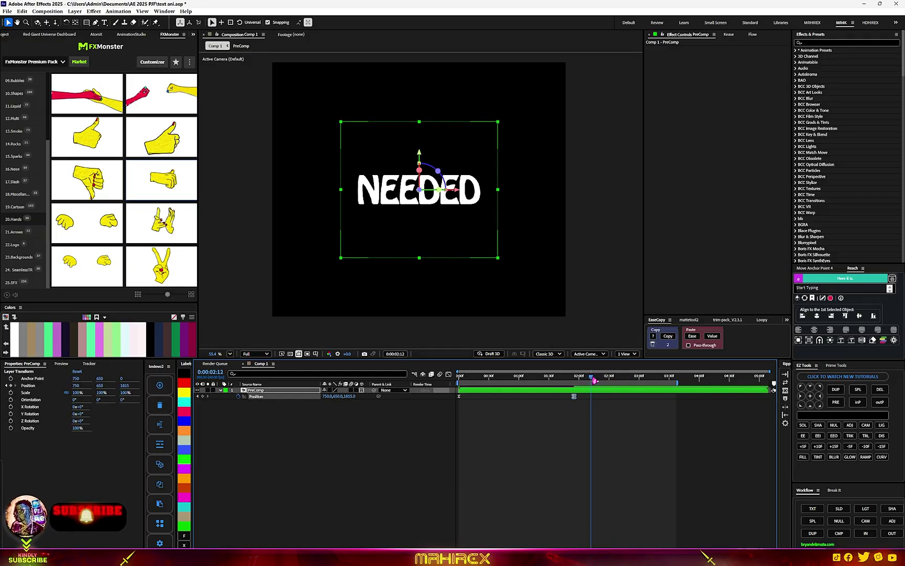
End the work area at 0:00:02:38 and preview the NEEDED zoom-in from the start
{"action": "key", "text": "n"}
{"action": "key", "text": "Home"}
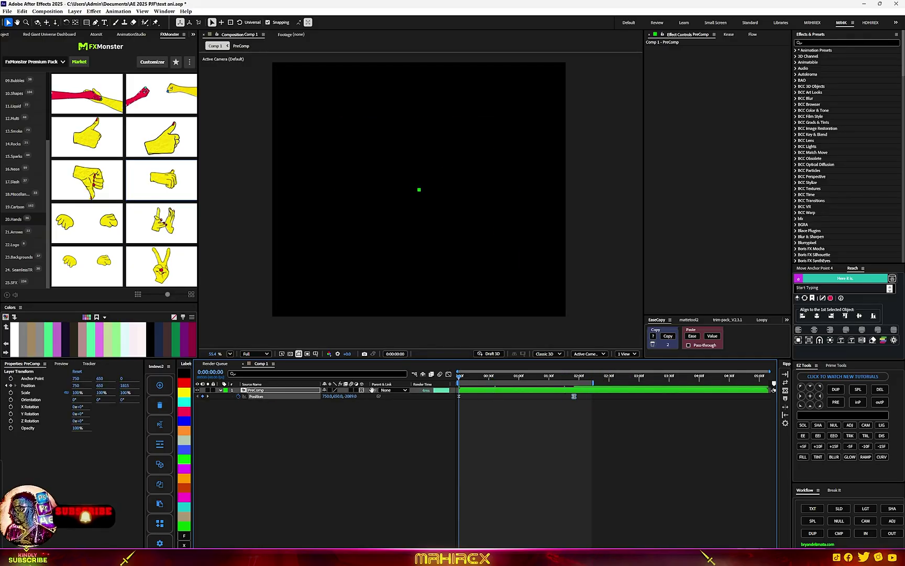
{"action": "key", "text": "space"}
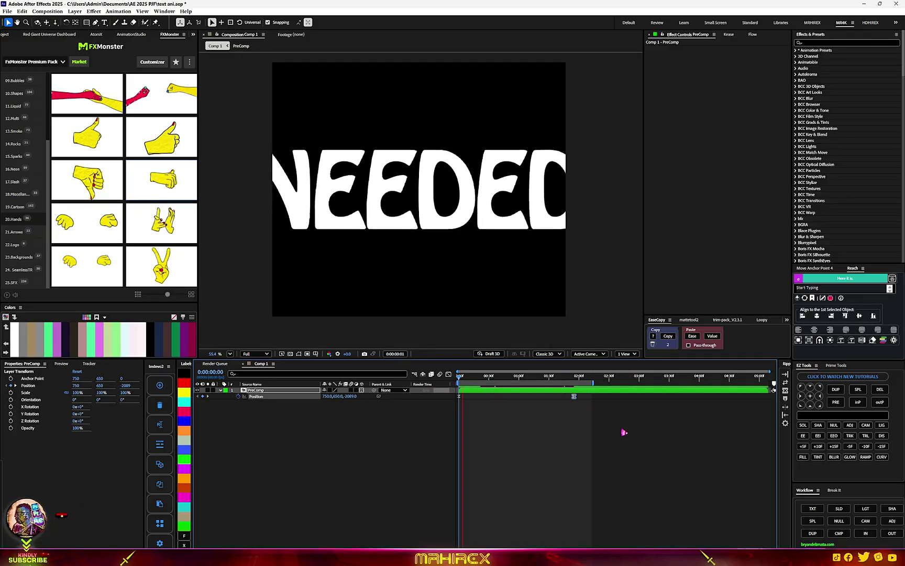
{"action": "key", "text": "space"}
Add a 3D null object, Null 3, and parent PreComp to it
{"action": "right_click", "coordinate": [315, 454]}
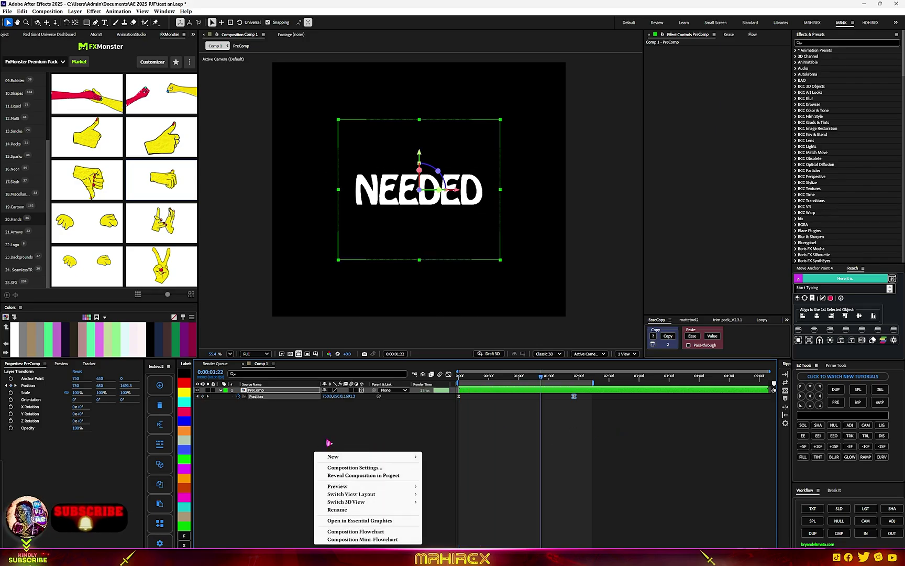
{"action": "mouse_move", "coordinate": [396, 457]}
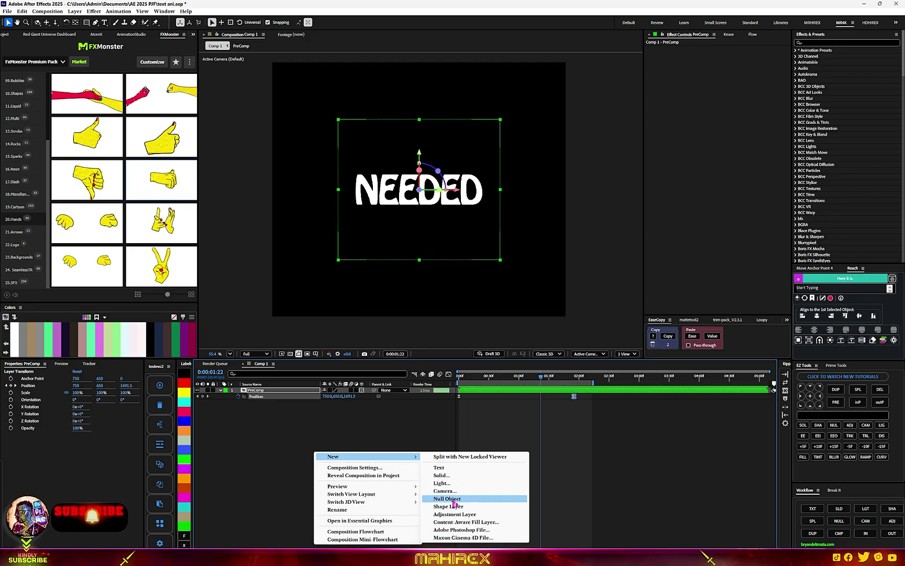
{"action": "left_click", "coordinate": [448, 499]}
{"action": "left_click", "coordinate": [361, 390]}
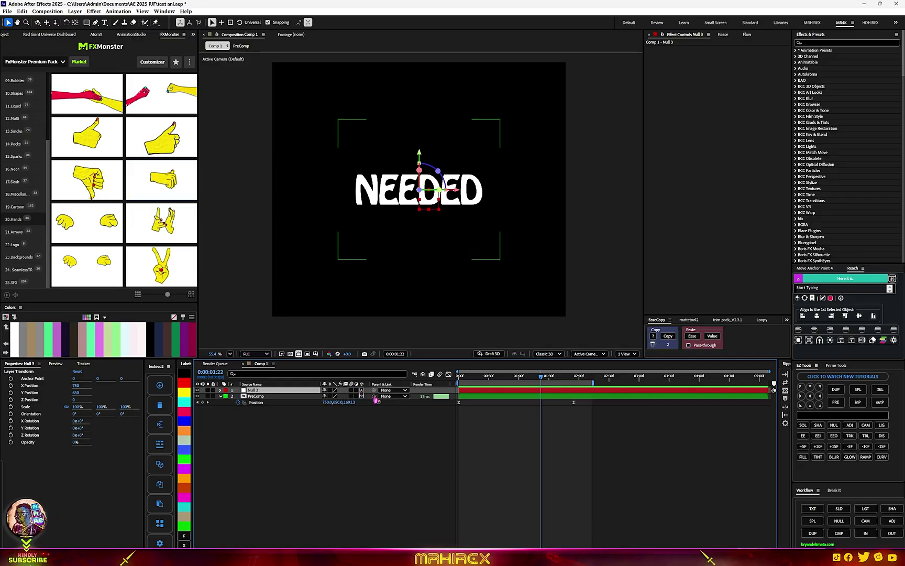
{"action": "left_click_drag", "start_coordinate": [309, 401], "coordinate": [254, 390]}
{"action": "left_click_drag", "start_coordinate": [343, 484], "coordinate": [277, 391]}
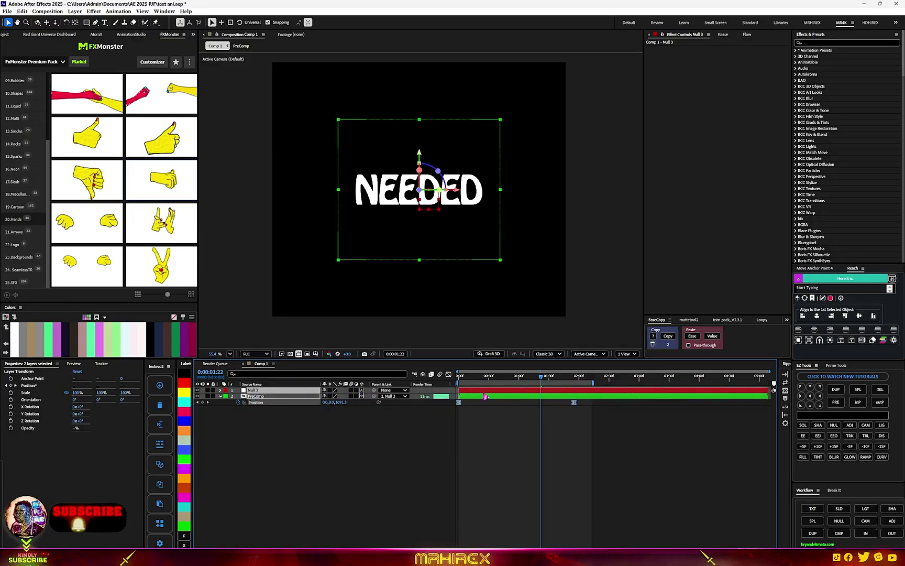
Show Null 3's separated position and set a starting X Position keyframe at 750
{"action": "left_click", "coordinate": [394, 431]}
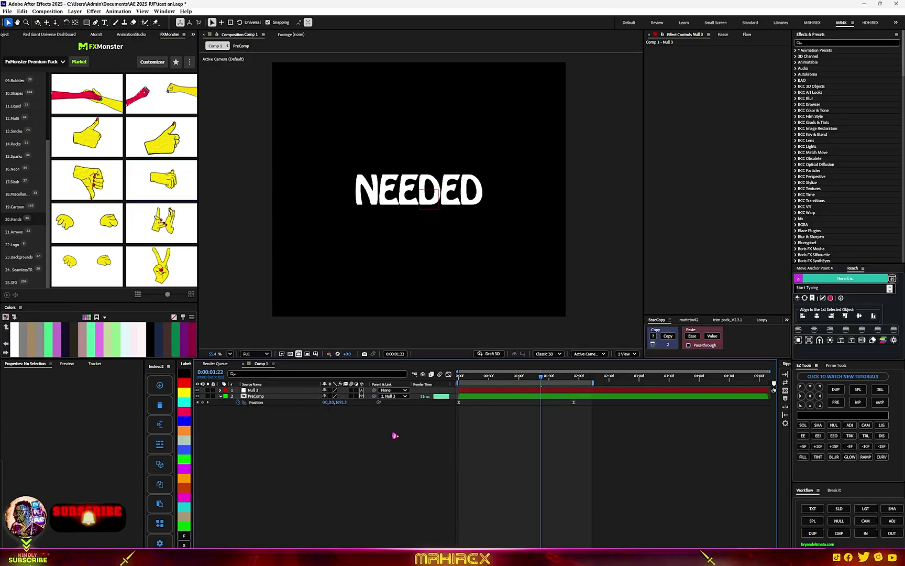
{"action": "left_click", "coordinate": [479, 391]}
{"action": "key", "text": "p"}
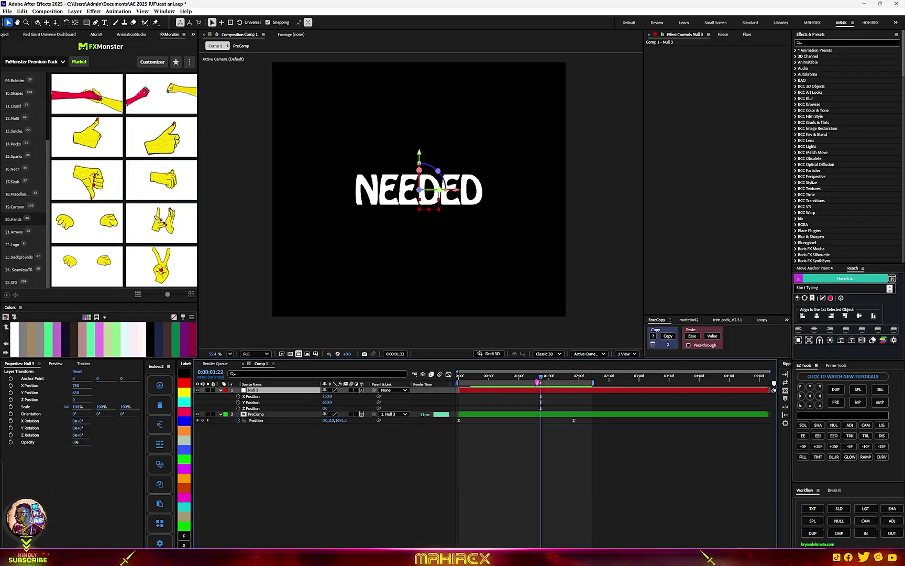
{"action": "mouse_move", "coordinate": [538, 382]}
{"action": "left_mouse_down"}
{"action": "mouse_move", "coordinate": [502, 394]}
{"action": "mouse_move", "coordinate": [534, 396]}
{"action": "left_mouse_up"}
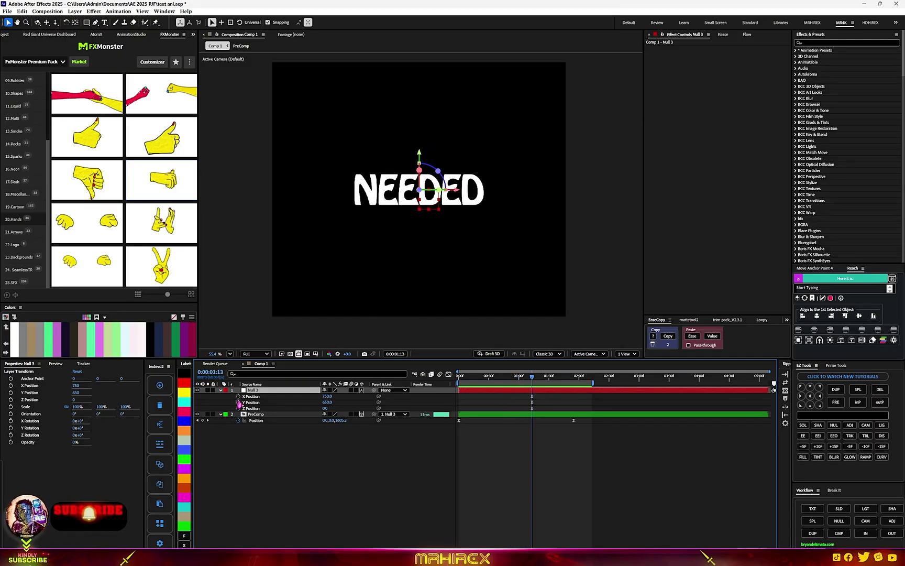
{"action": "left_click", "coordinate": [239, 396]}
Keyframe X Position -1816 around 2:10 so NEEDED slides off left, then select both keyframes
{"action": "left_click_drag", "start_coordinate": [540, 382], "coordinate": [594, 388]}
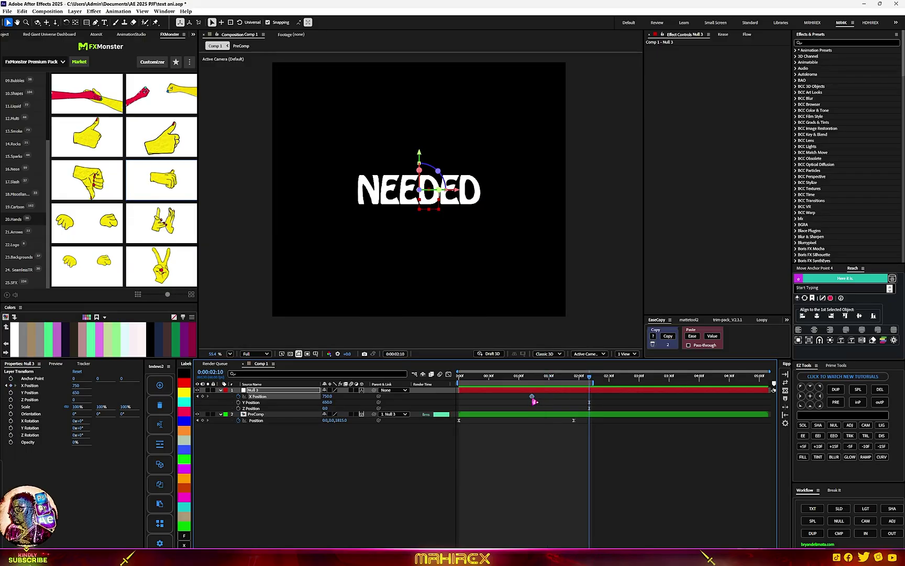
{"action": "left_click_drag", "start_coordinate": [532, 399], "coordinate": [523, 401]}
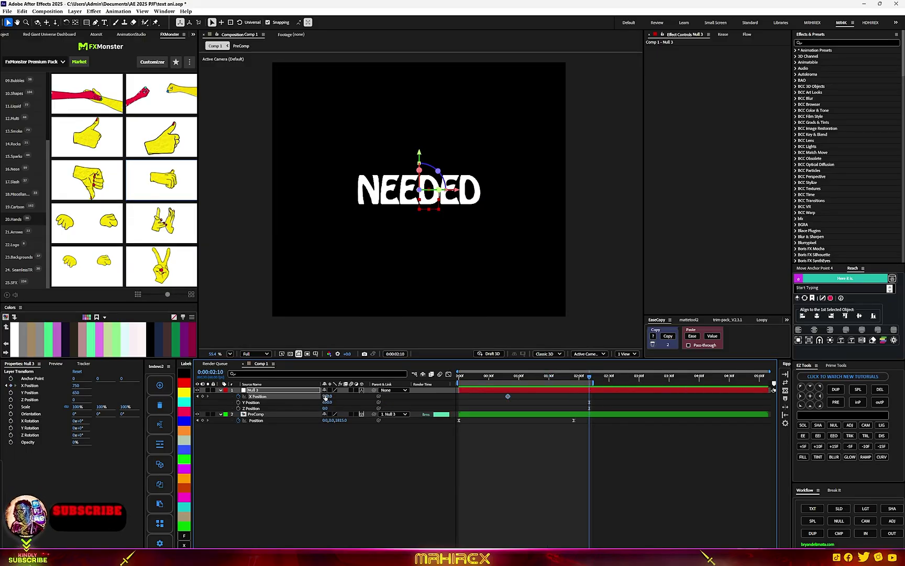
{"action": "left_click_drag", "start_coordinate": [326, 396], "coordinate": [78, 385]}
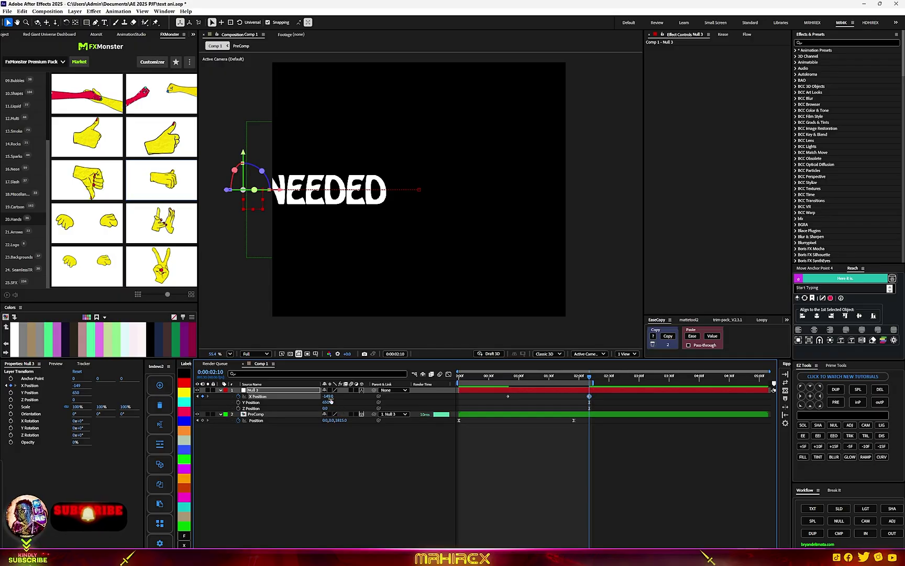
{"action": "left_click_drag", "start_coordinate": [330, 401], "coordinate": [96, 420]}
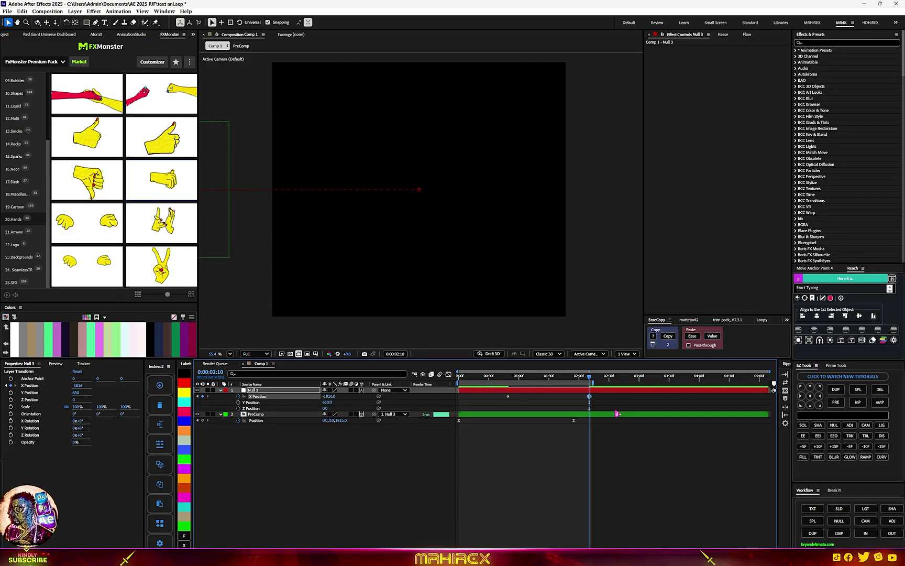
{"action": "left_click_drag", "start_coordinate": [619, 408], "coordinate": [471, 397]}
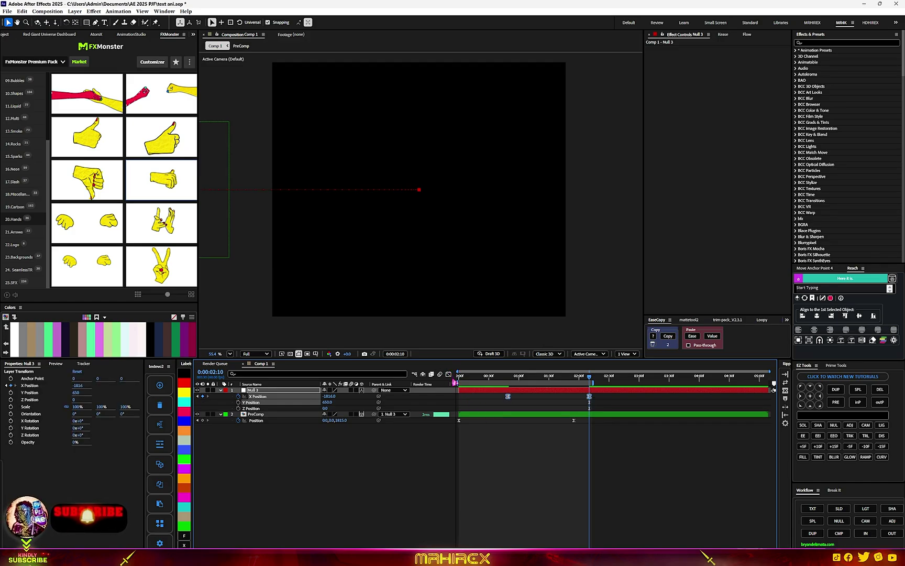
{"action": "left_click", "coordinate": [448, 374]}
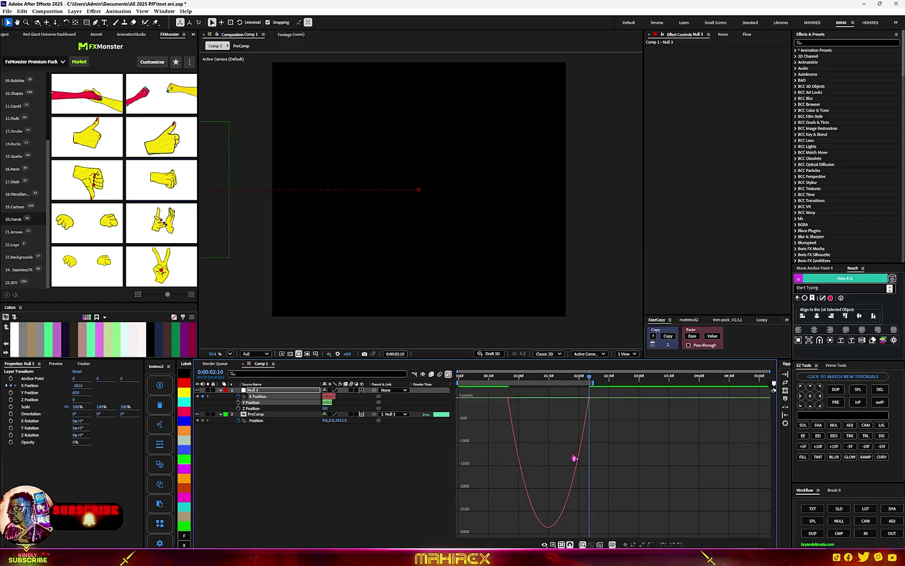
Give the selected X Position keyframes 65% incoming and outgoing velocity influence
{"action": "right_click", "coordinate": [508, 401]}
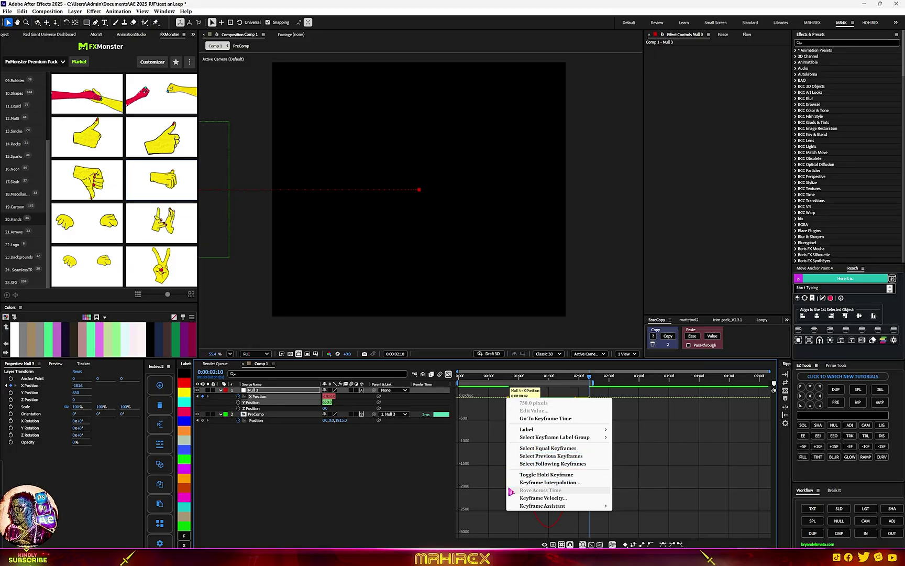
{"action": "left_click", "coordinate": [512, 497]}
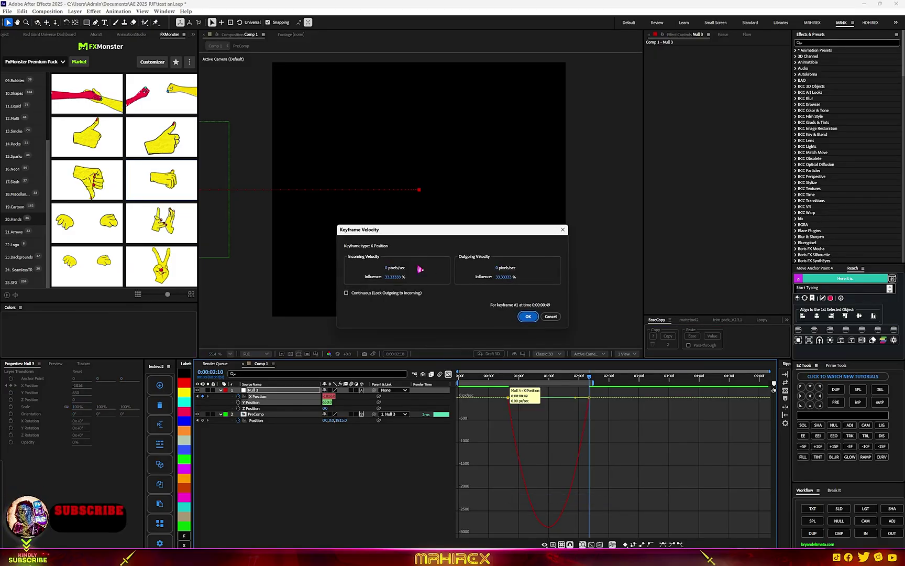
{"action": "left_click", "coordinate": [394, 277]}
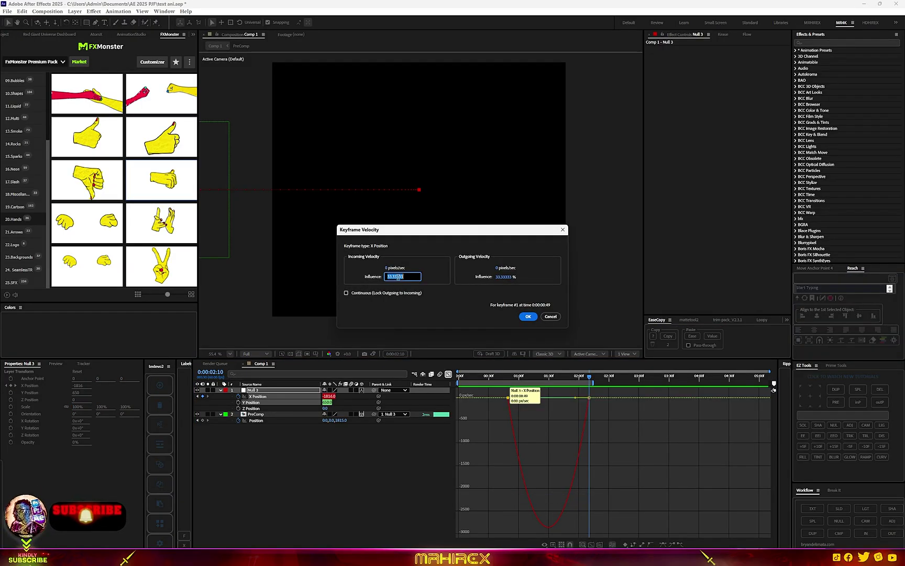
{"action": "type", "text": "65"}
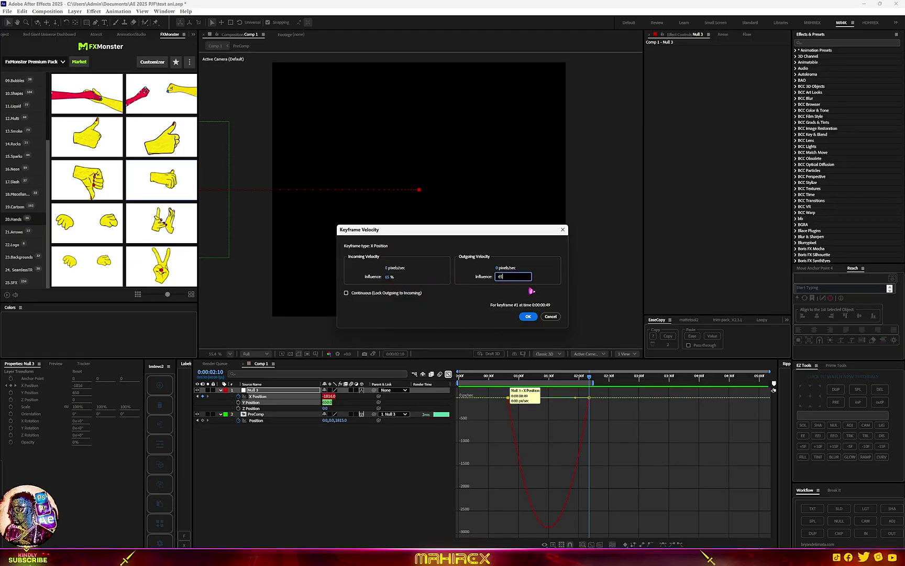
{"action": "left_click", "coordinate": [528, 316]}
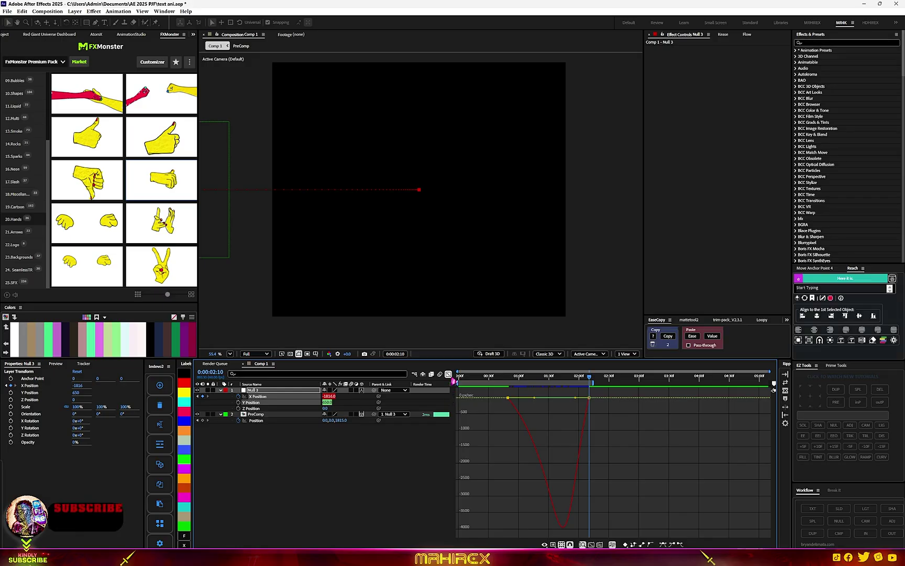
Preview the slide-out from the start, then open PreComp and select the NEEDED text layer
{"action": "left_click", "coordinate": [448, 374]}
{"action": "key", "text": "Home"}
{"action": "key", "text": "space"}
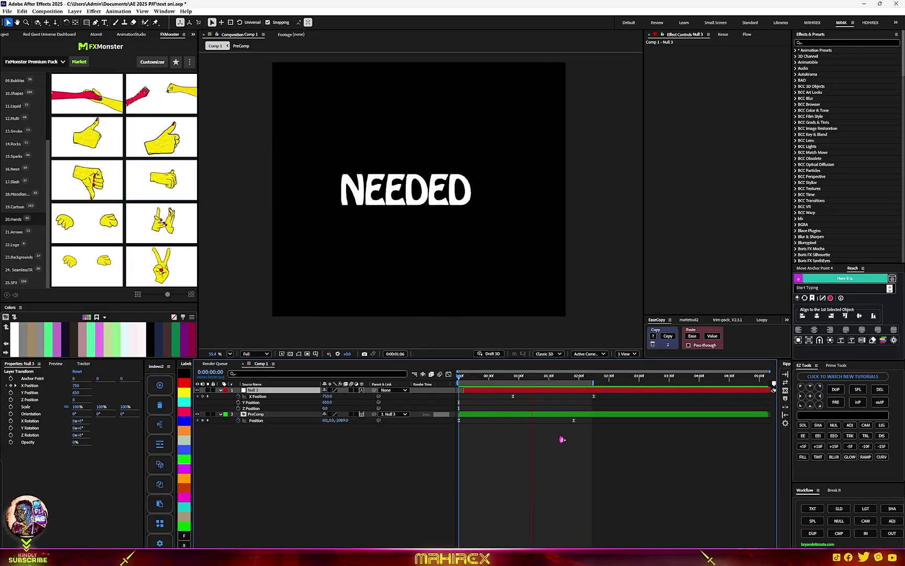
{"action": "double_click", "coordinate": [274, 415]}
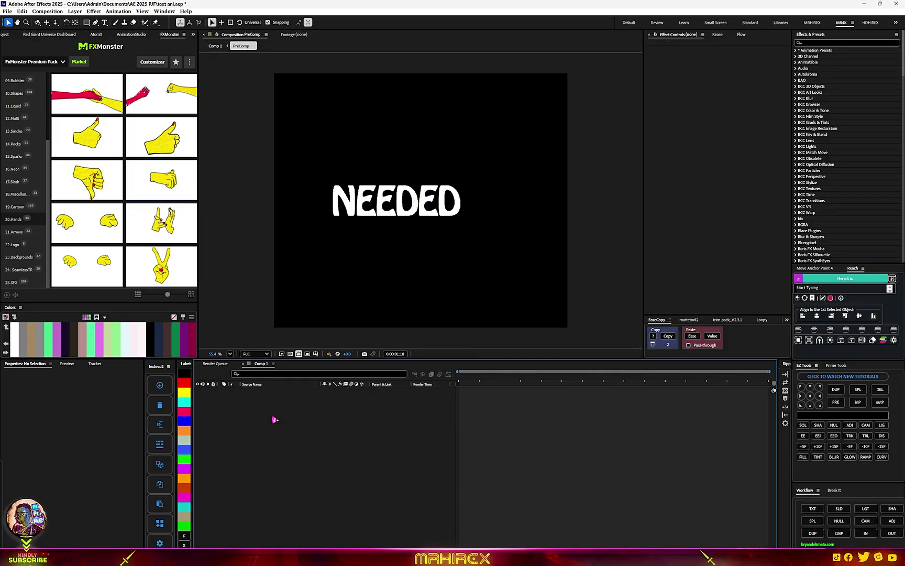
{"action": "left_click", "coordinate": [278, 391]}
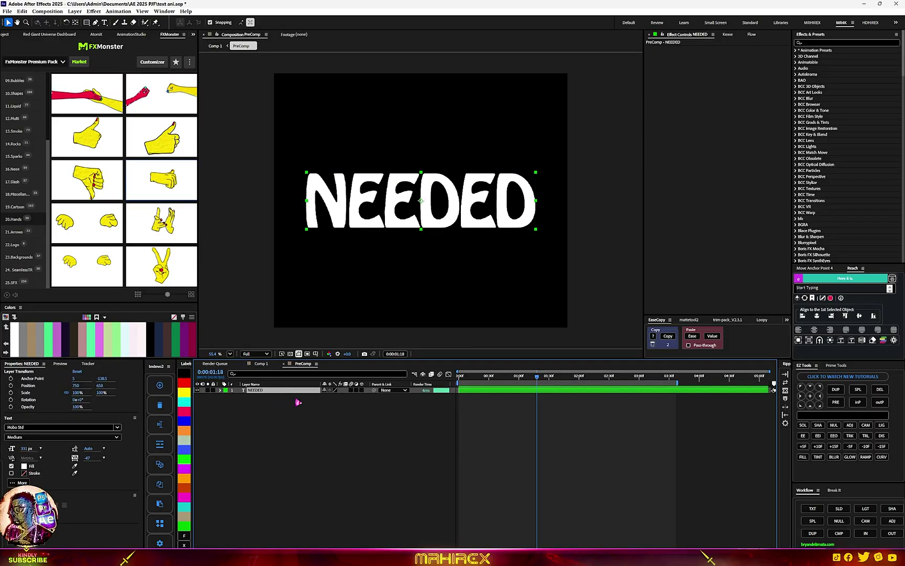
{"action": "left_click", "coordinate": [86, 22]}
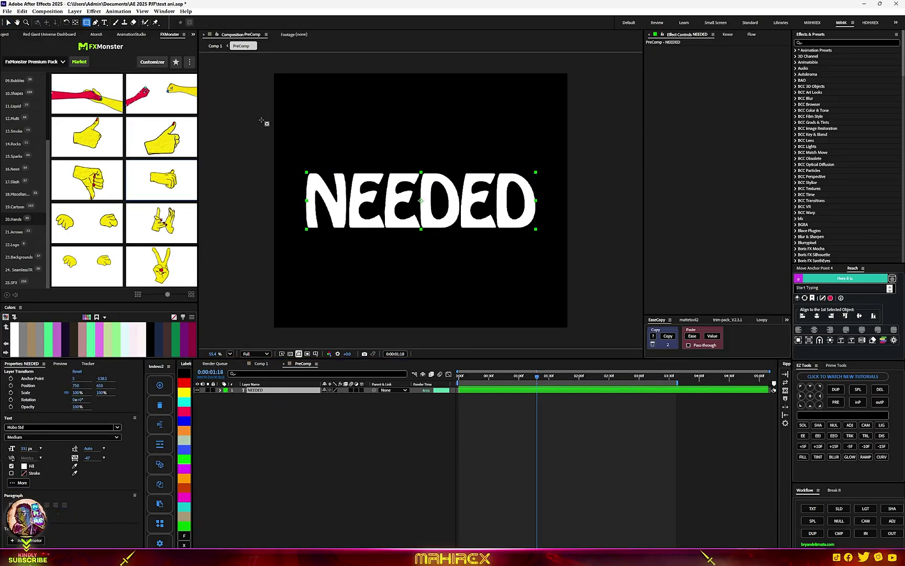
Mask NEEDED to its top half, duplicate it, and invert the original layer's mask
{"action": "left_click_drag", "start_coordinate": [283, 123], "coordinate": [549, 199]}
{"action": "left_click", "coordinate": [220, 391]}
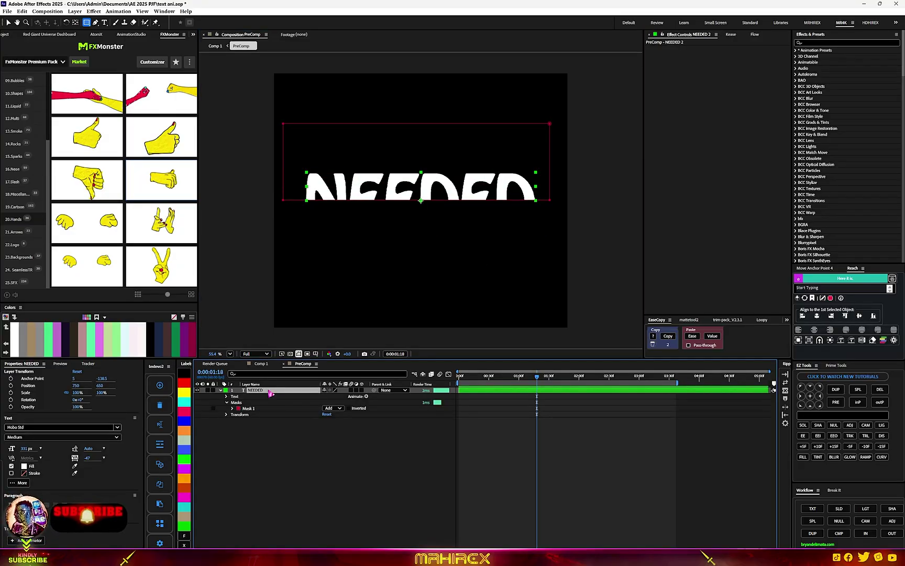
{"action": "key", "text": "ctrl+d"}
{"action": "left_click", "coordinate": [267, 396]}
{"action": "left_click", "coordinate": [349, 413]}
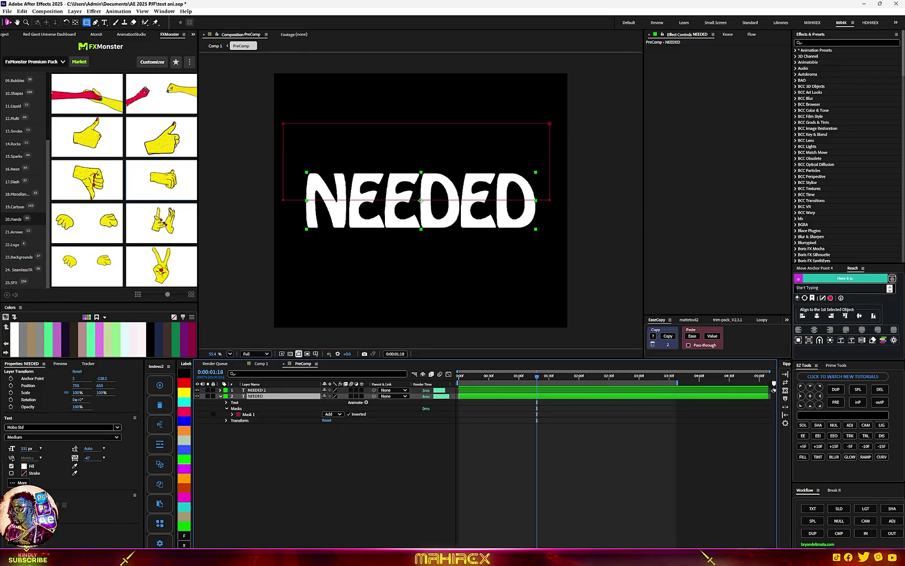
Shift the NEEDED 2 top half slightly right to X 766 and return to Comp 1
{"action": "key", "text": "v"}
{"action": "left_click", "coordinate": [283, 390]}
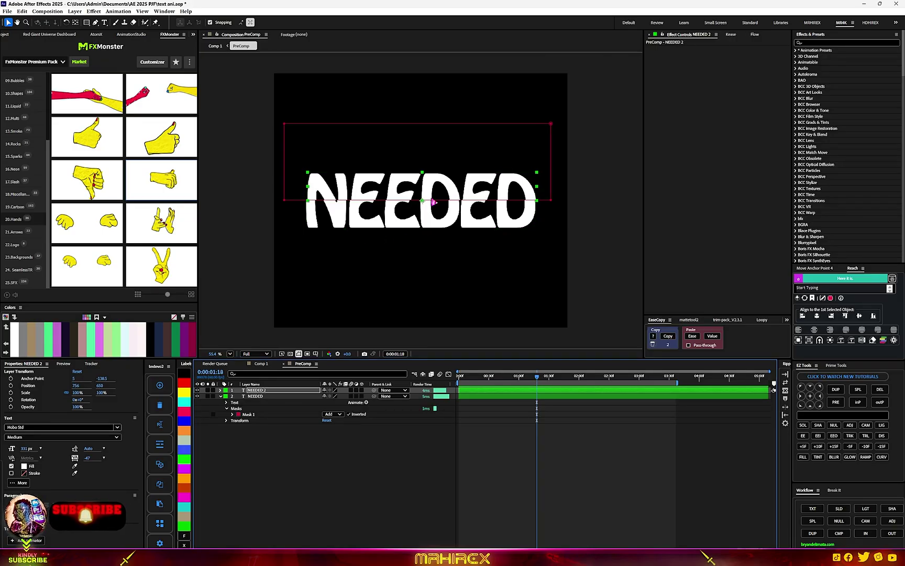
{"action": "left_click_drag", "start_coordinate": [428, 201], "coordinate": [434, 202]}
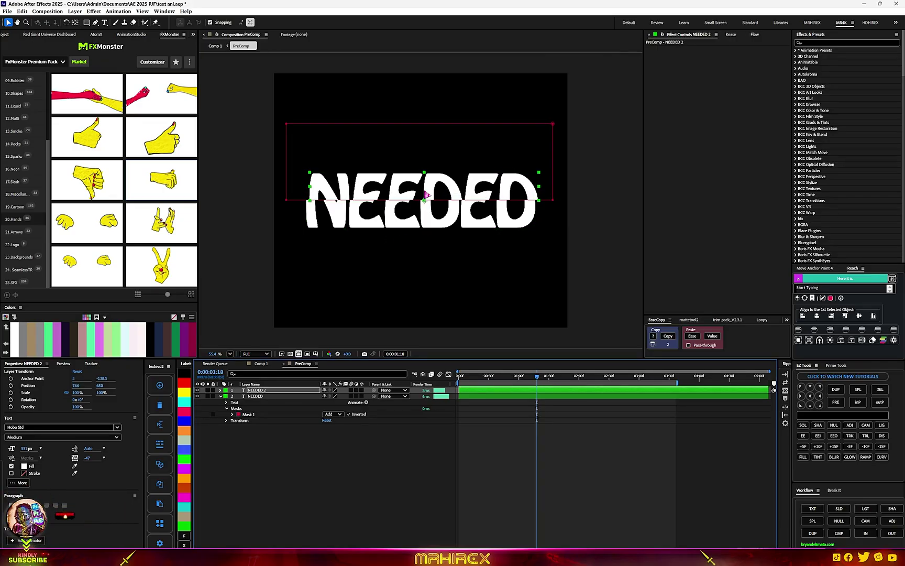
{"action": "scroll", "coordinate": [427, 194], "scroll_direction": "up", "scroll_amount": 3}
{"action": "scroll", "coordinate": [427, 195], "scroll_direction": "up", "scroll_amount": 3}
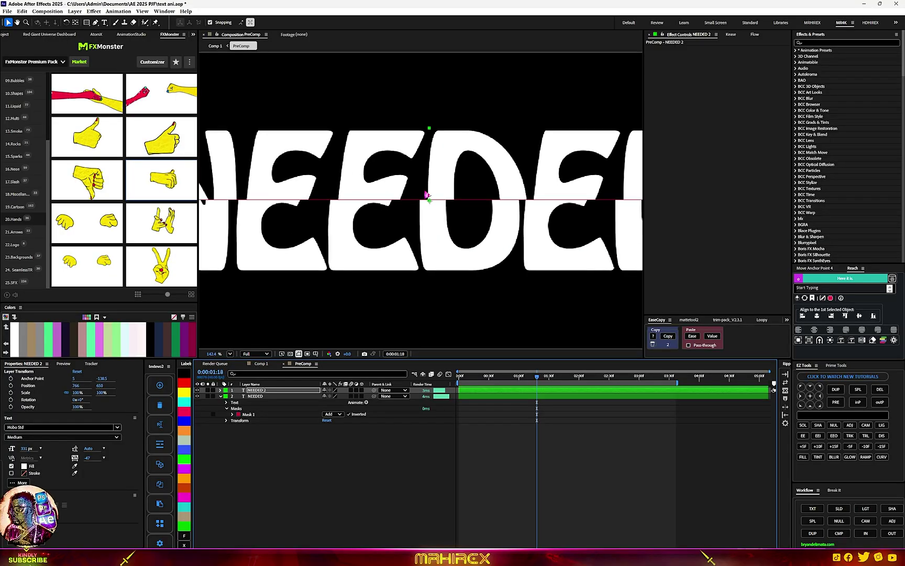
{"action": "scroll", "coordinate": [427, 198], "scroll_direction": "down", "scroll_amount": 1}
{"action": "scroll", "coordinate": [424, 187], "scroll_direction": "down", "scroll_amount": 2}
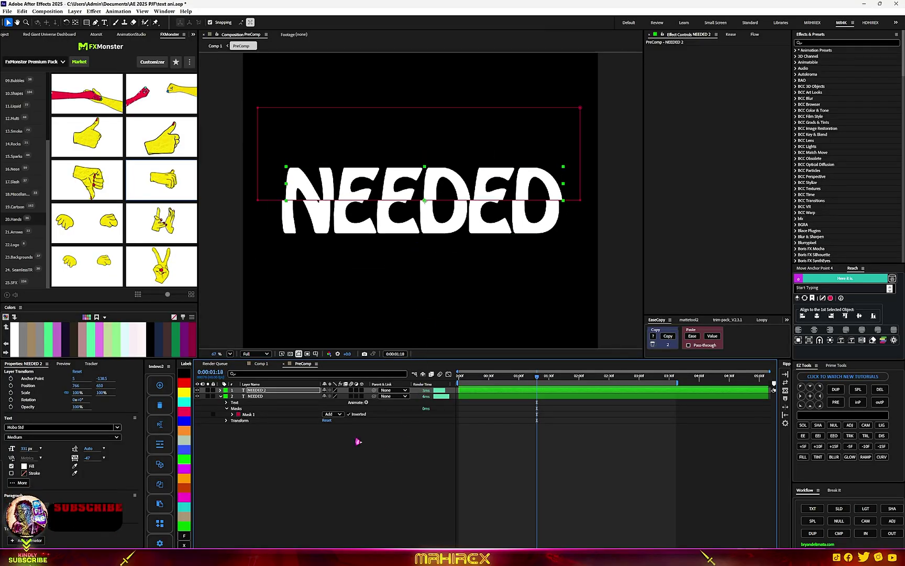
{"action": "left_click", "coordinate": [270, 363]}
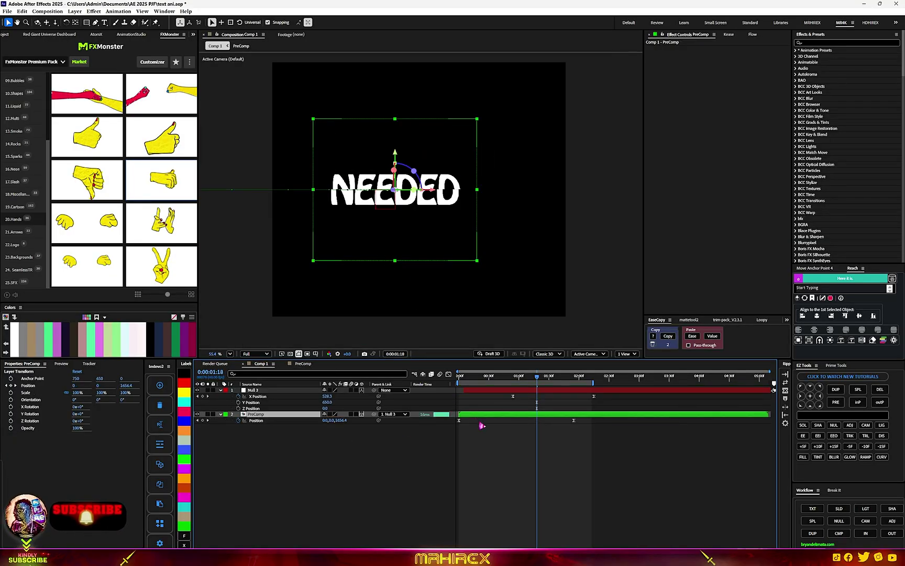
In PreComp, move the NEEDED 2 layer beneath the masked NEEDED layer
{"action": "left_click", "coordinate": [482, 425]}
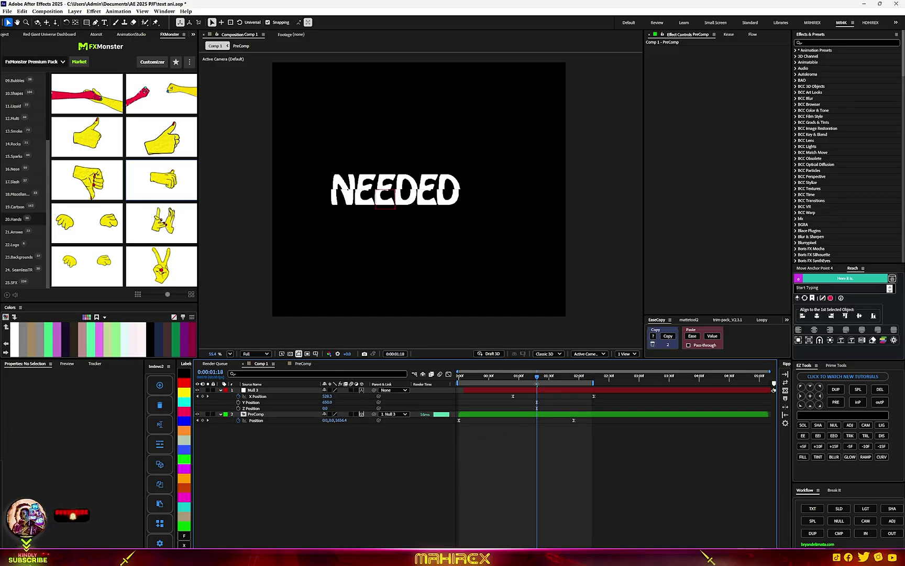
{"action": "scroll", "coordinate": [343, 201], "scroll_direction": "up", "scroll_amount": 2}
{"action": "scroll", "coordinate": [343, 201], "scroll_direction": "up", "scroll_amount": 3}
{"action": "scroll", "coordinate": [343, 201], "scroll_direction": "up", "scroll_amount": 1}
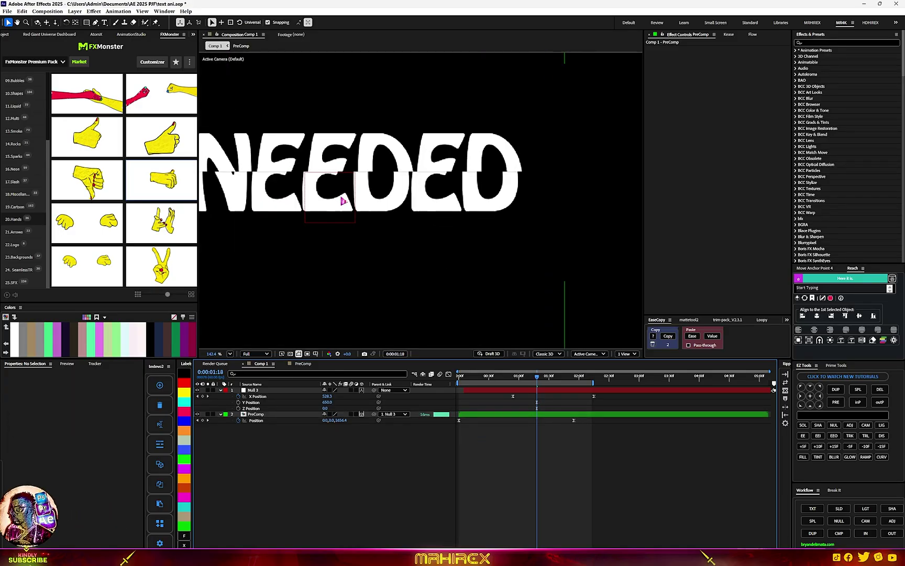
{"action": "left_click", "coordinate": [303, 363]}
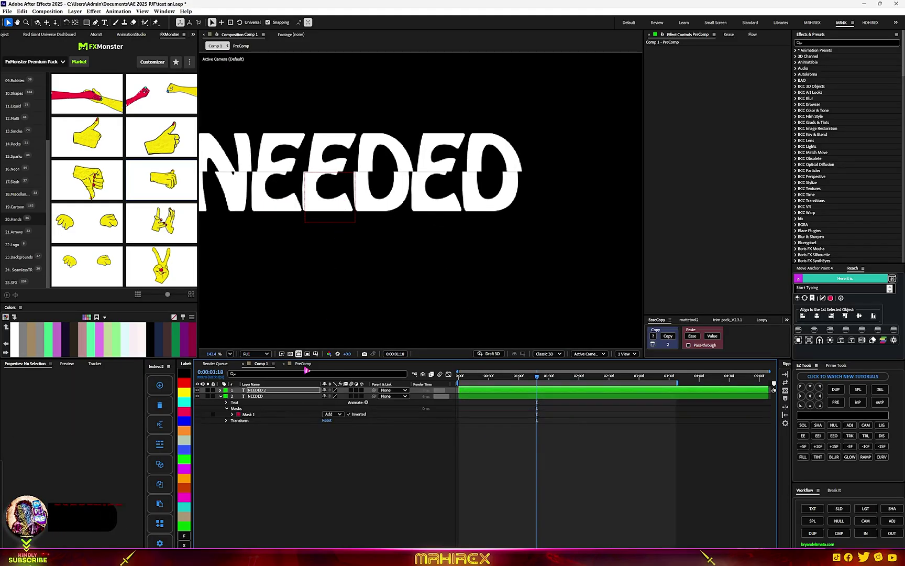
{"action": "left_click_drag", "start_coordinate": [285, 401], "coordinate": [285, 417]}
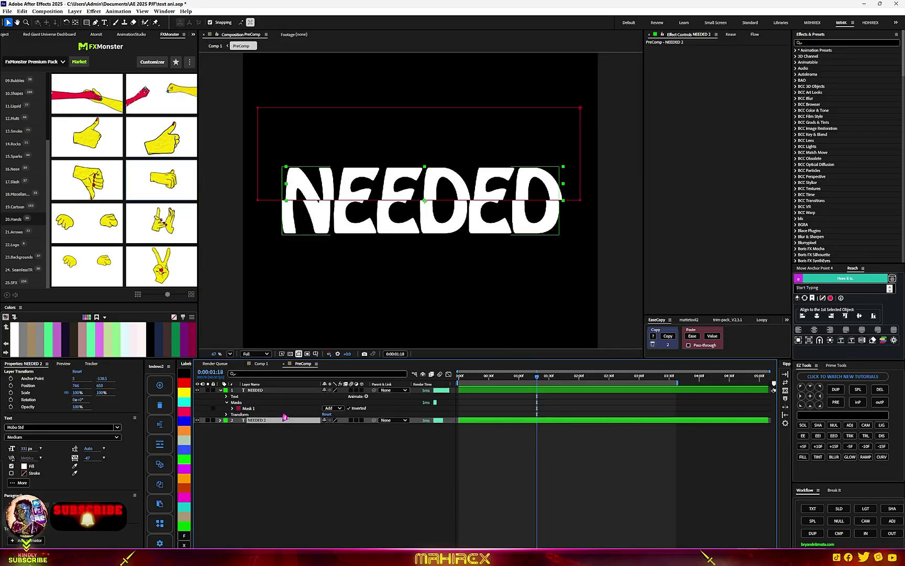
Return to Comp 1 and bring up the grid and guide display options
{"action": "scroll", "coordinate": [375, 212], "scroll_direction": "up", "scroll_amount": 2}
{"action": "scroll", "coordinate": [384, 213], "scroll_direction": "up", "scroll_amount": 1}
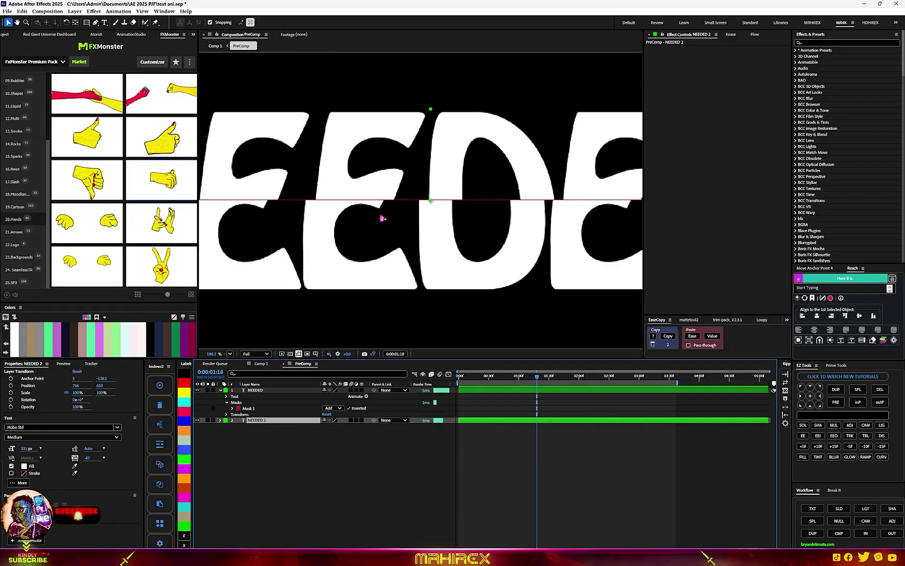
{"action": "scroll", "coordinate": [385, 216], "scroll_direction": "down", "scroll_amount": 2}
{"action": "scroll", "coordinate": [385, 216], "scroll_direction": "down", "scroll_amount": 1}
{"action": "scroll", "coordinate": [385, 216], "scroll_direction": "up", "scroll_amount": 1}
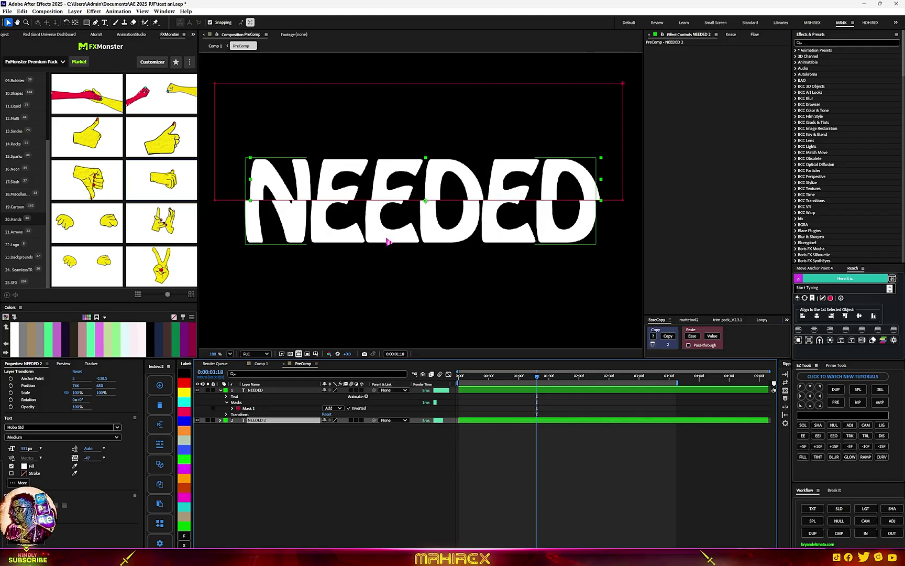
{"action": "scroll", "coordinate": [386, 239], "scroll_direction": "up", "scroll_amount": 2}
{"action": "left_click", "coordinate": [264, 364]}
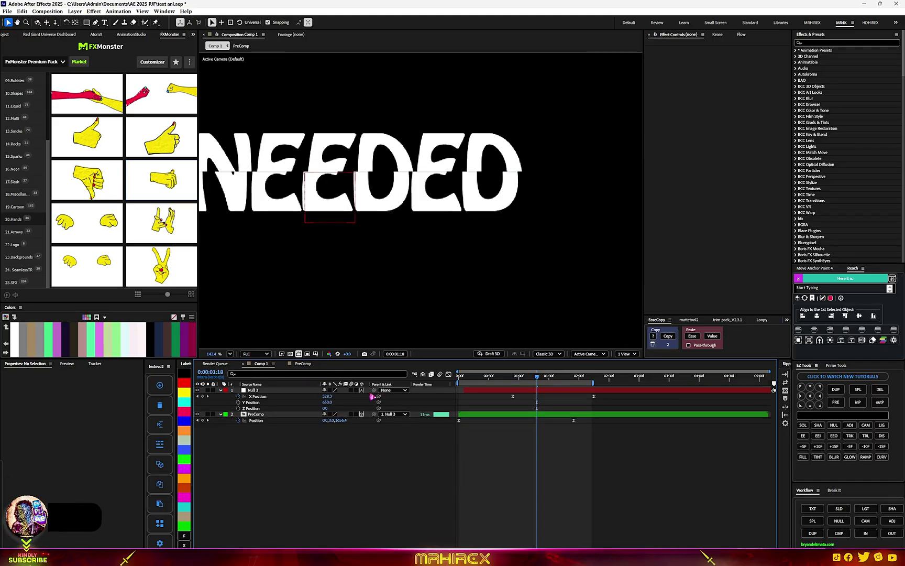
{"action": "scroll", "coordinate": [461, 287], "scroll_direction": "down", "scroll_amount": 2}
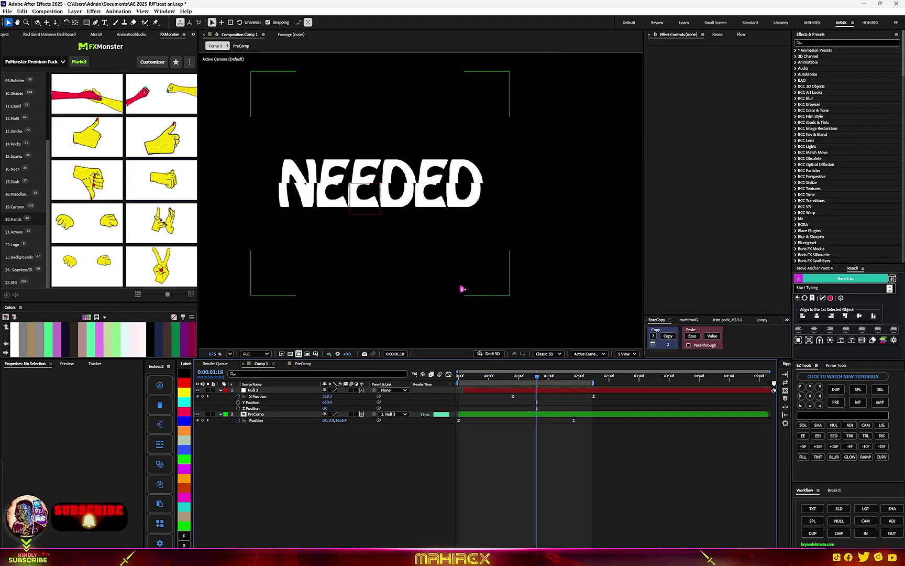
{"action": "scroll", "coordinate": [461, 287], "scroll_direction": "down", "scroll_amount": 1}
{"action": "key", "text": "g"}
{"action": "left_click", "coordinate": [299, 354]}
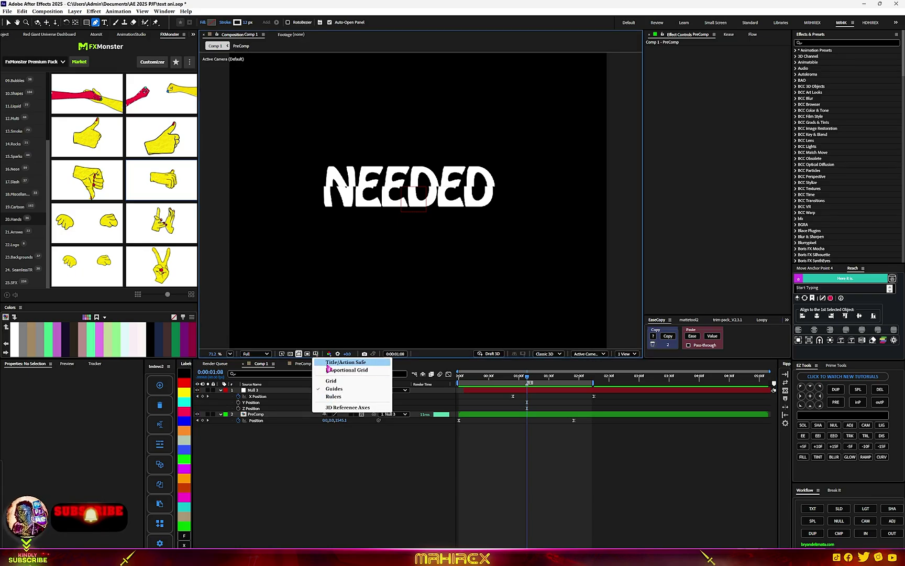
Overlay a proportional grid on Comp 1 and frame its upper-left area
{"action": "left_click", "coordinate": [335, 370]}
{"action": "scroll", "coordinate": [398, 186], "scroll_direction": "up", "scroll_amount": 3}
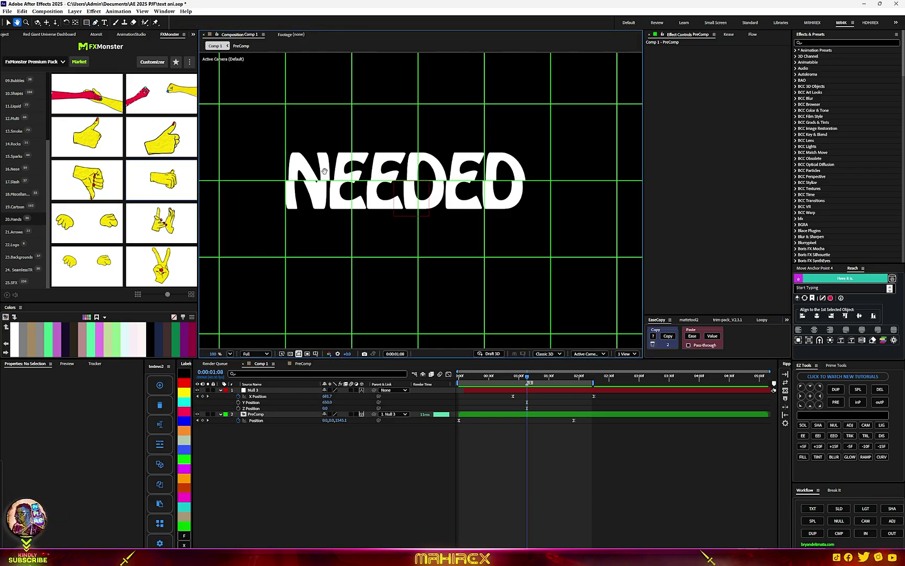
{"action": "left_click_drag", "start_coordinate": [254, 131], "coordinate": [444, 255]}
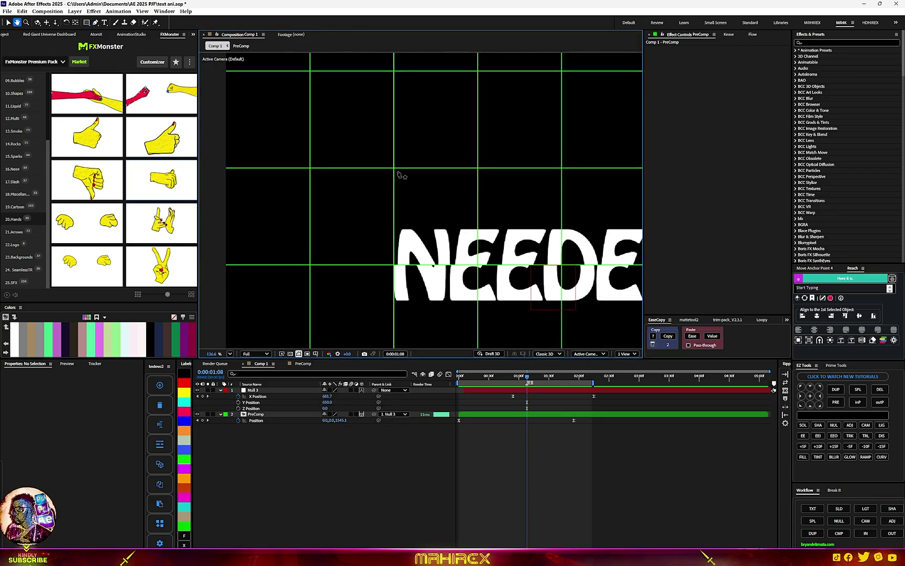
Draw an L-shaped corner bracket path with the Pen tool and give it a 6 px stroke
{"action": "key", "text": "g"}
{"action": "scroll", "coordinate": [395, 169], "scroll_direction": "up", "scroll_amount": 2}
{"action": "scroll", "coordinate": [402, 184], "scroll_direction": "up", "scroll_amount": 2}
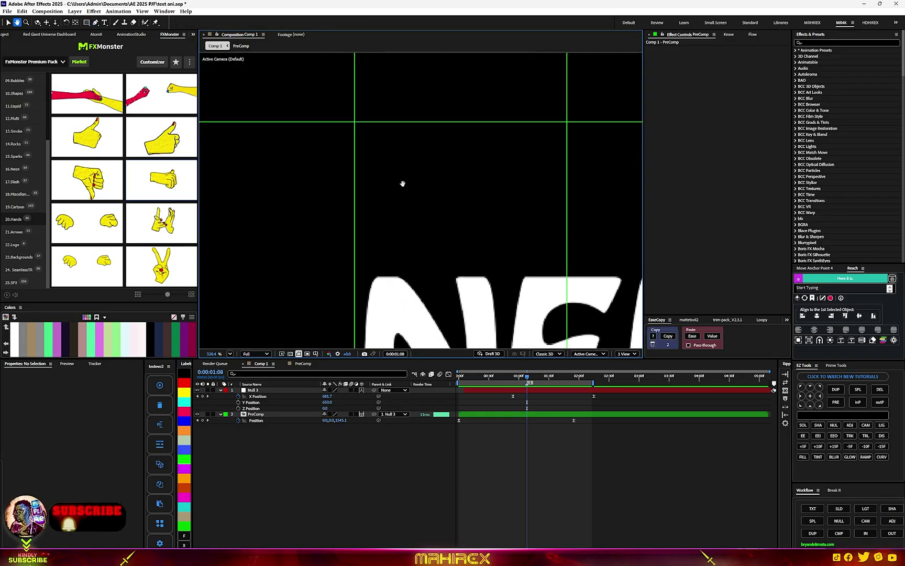
{"action": "scroll", "coordinate": [446, 201], "scroll_direction": "up", "scroll_amount": 2}
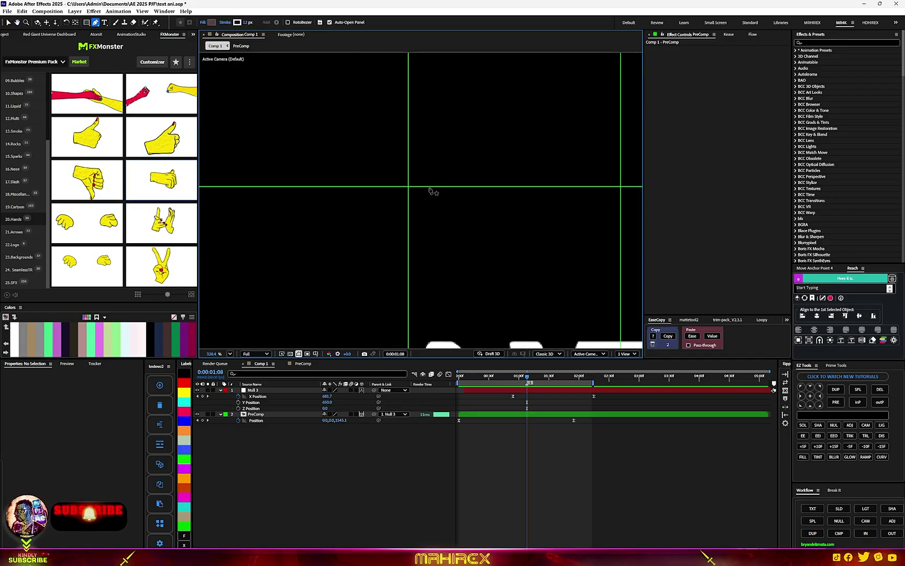
{"action": "left_click", "coordinate": [433, 186]}
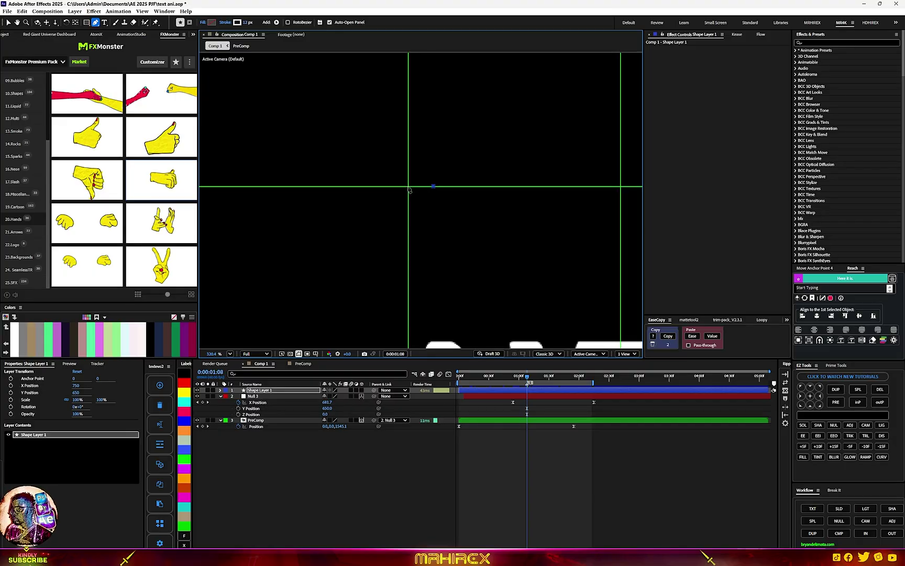
{"action": "left_click", "coordinate": [408, 186]}
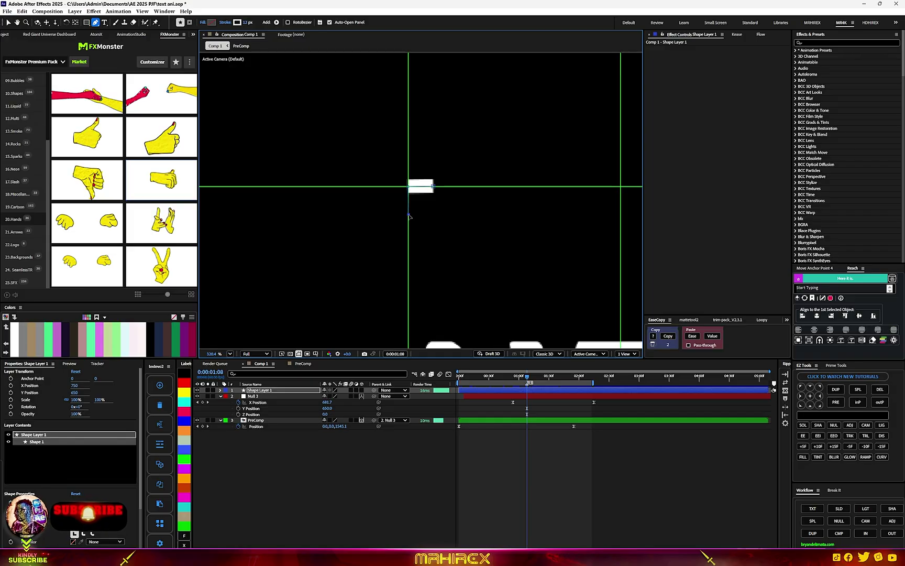
{"action": "left_click", "coordinate": [409, 214]}
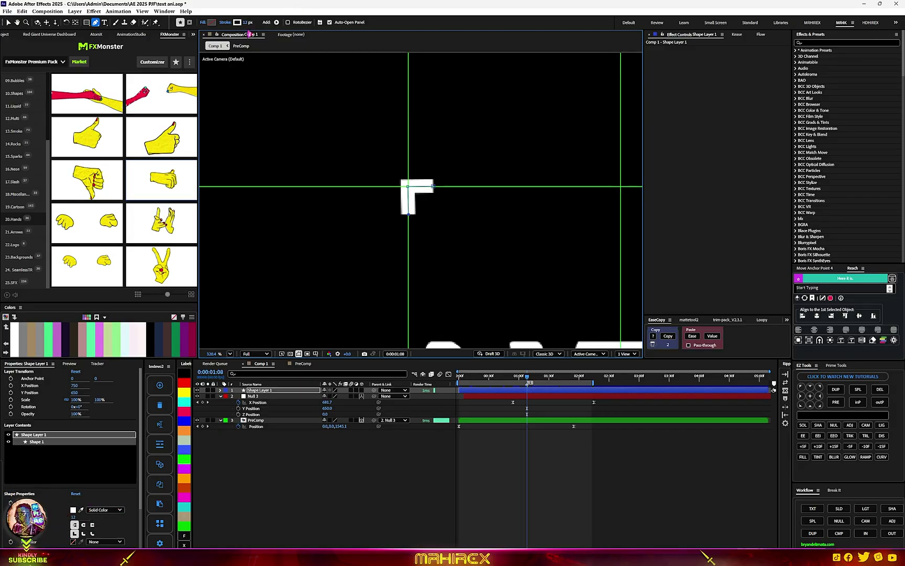
{"action": "left_click_drag", "start_coordinate": [246, 22], "coordinate": [247, 22]}
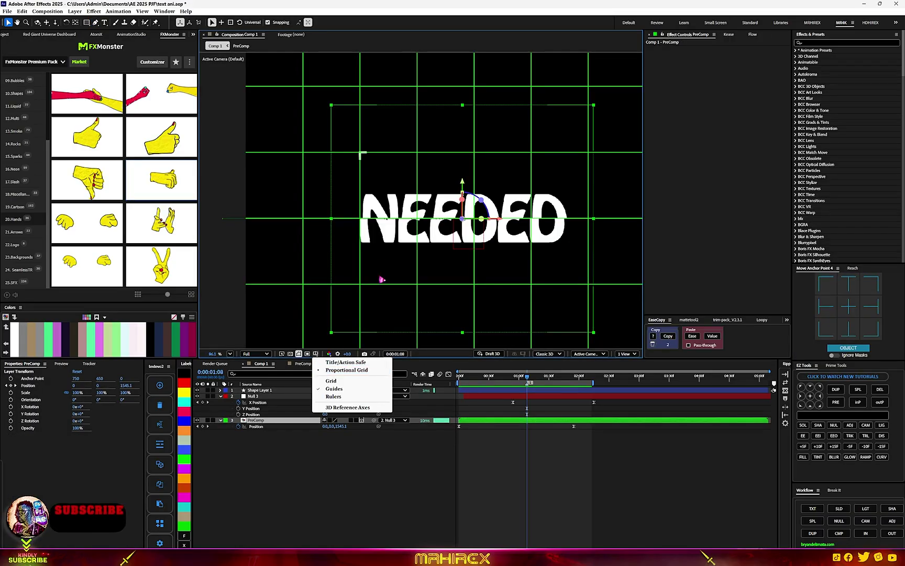
Hide the grid, scale Shape Layer 1 to 243%, and place it at NEEDED's top-left corner
{"action": "left_click", "coordinate": [336, 371]}
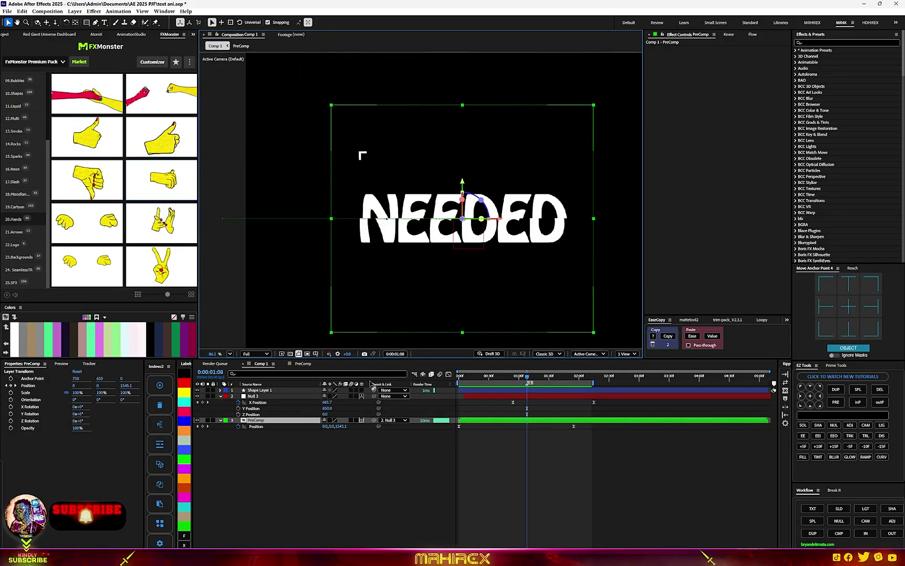
{"action": "left_click", "coordinate": [307, 479]}
{"action": "left_click", "coordinate": [259, 391]}
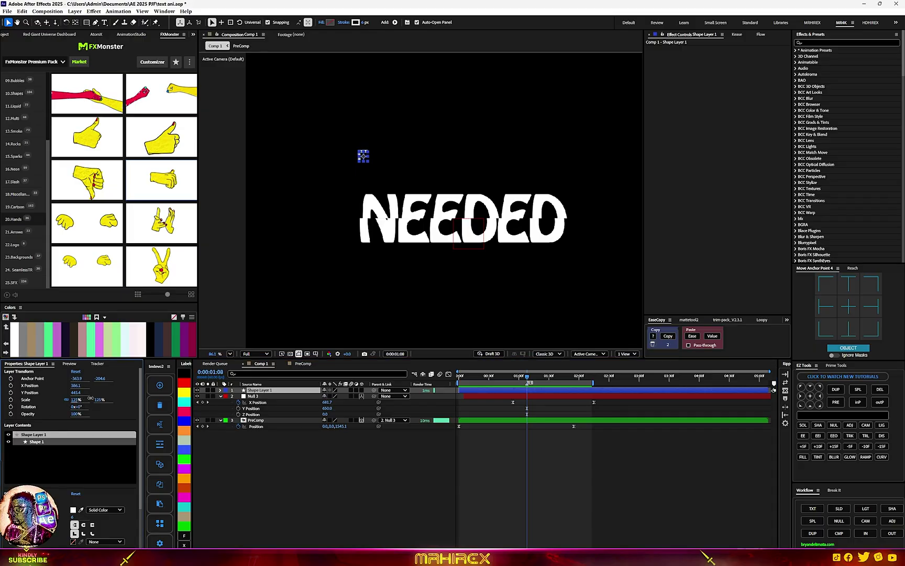
{"action": "left_click_drag", "start_coordinate": [76, 400], "coordinate": [173, 400]}
{"action": "scroll", "coordinate": [498, 258], "scroll_direction": "down", "scroll_amount": 2}
{"action": "scroll", "coordinate": [422, 201], "scroll_direction": "down", "scroll_amount": 1}
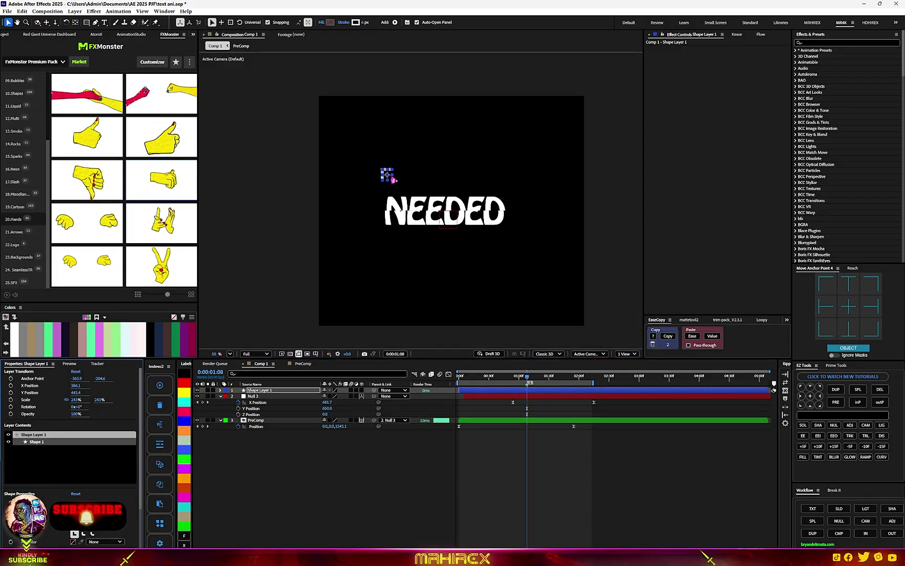
{"action": "left_click_drag", "start_coordinate": [386, 175], "coordinate": [385, 196]}
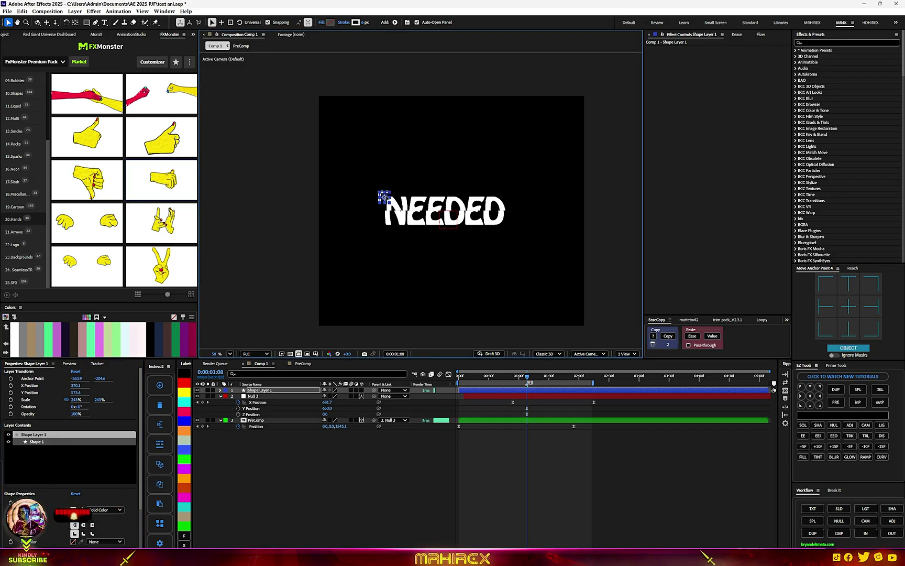
{"action": "scroll", "coordinate": [385, 196], "scroll_direction": "up", "scroll_amount": 2}
{"action": "scroll", "coordinate": [385, 197], "scroll_direction": "up", "scroll_amount": 2}
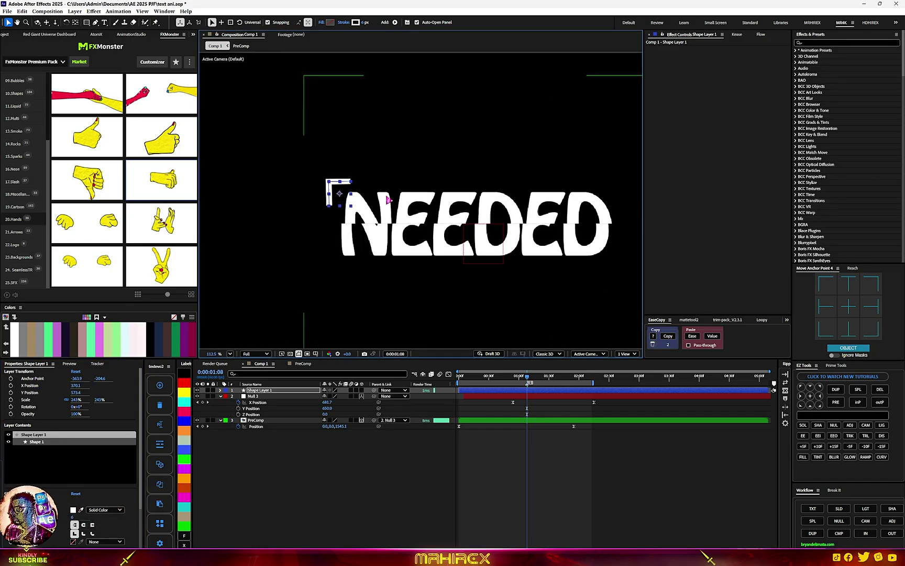
Duplicate and rotate the bracket into the other three corners around NEEDED
{"action": "key", "text": "ctrl+d"}
{"action": "key", "text": "w"}
{"action": "mouse_move", "coordinate": [341, 267]}
{"action": "left_mouse_down"}
{"action": "mouse_move", "coordinate": [363, 241]}
{"action": "mouse_move", "coordinate": [607, 189]}
{"action": "mouse_move", "coordinate": [616, 262]}
{"action": "left_mouse_up"}
{"action": "key", "text": "ctrl+d"}
{"action": "key", "text": "v"}
{"action": "key", "text": "ctrl+d"}
{"action": "key", "text": "w"}
{"action": "left_click_drag", "start_coordinate": [623, 273], "coordinate": [608, 246]}
{"action": "scroll", "coordinate": [469, 226], "scroll_direction": "down", "scroll_amount": 3}
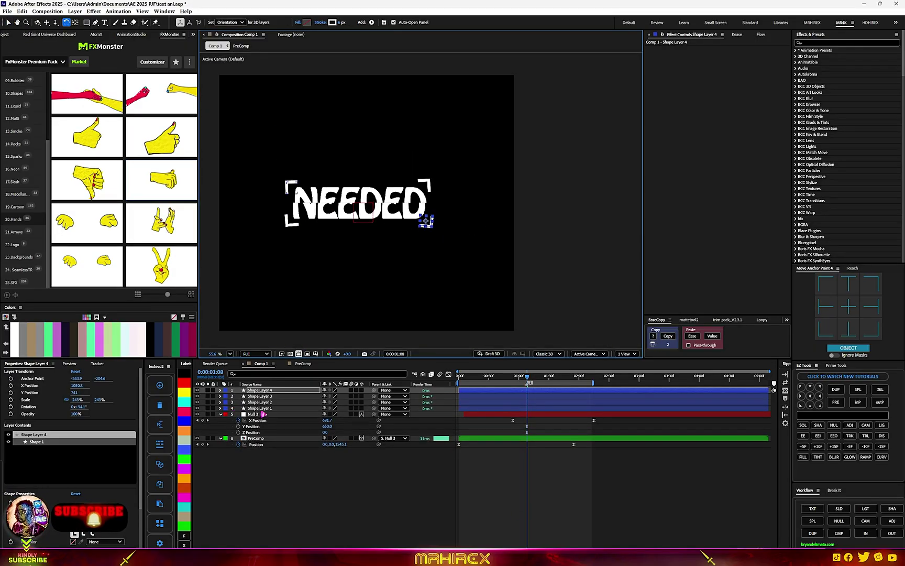
Select the four bracket layers and combine their X and Y into a single Position property
{"action": "left_click", "coordinate": [259, 408]}
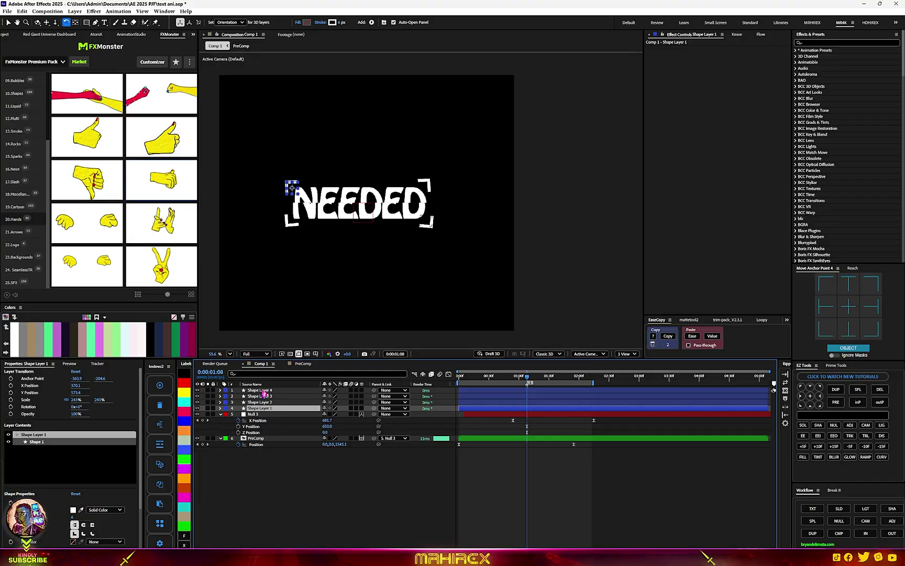
{"action": "left_click", "coordinate": [263, 391], "text": "shift"}
{"action": "key", "text": "u"}
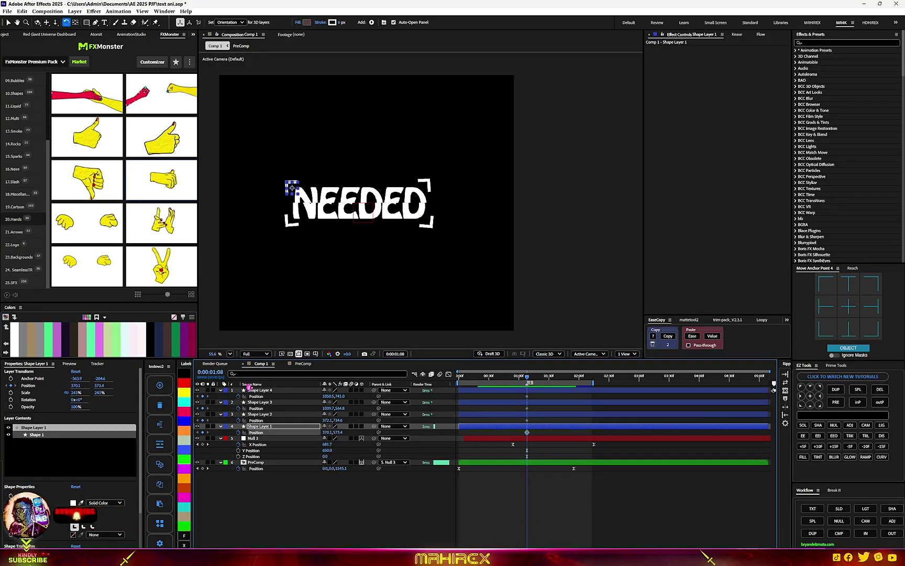
{"action": "left_click", "coordinate": [256, 390]}
{"action": "left_click", "coordinate": [266, 426], "text": "shift"}
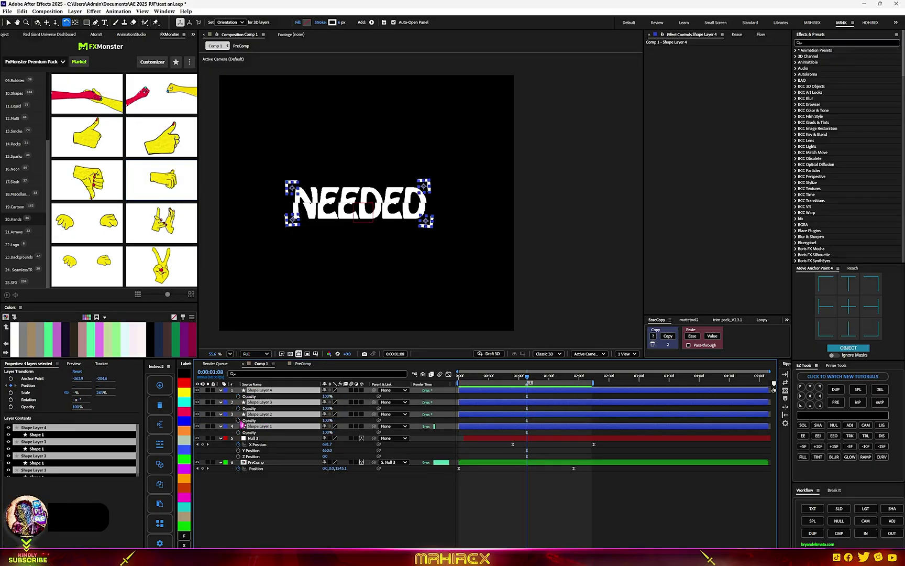
Add Opacity and Position keyframes to all four brackets at 0:00:01:08, then step earlier
{"action": "key", "text": "alt+shift+t"}
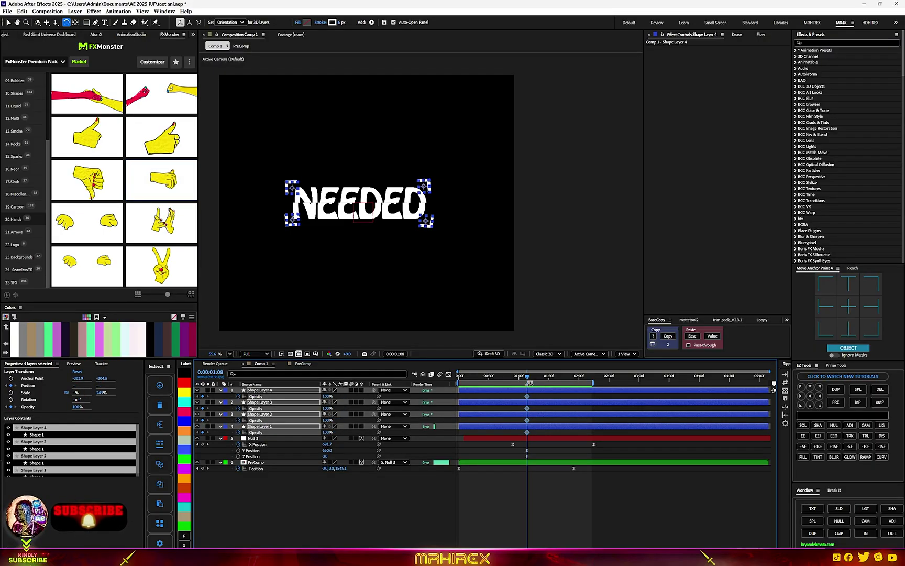
{"action": "key", "text": "shift+p"}
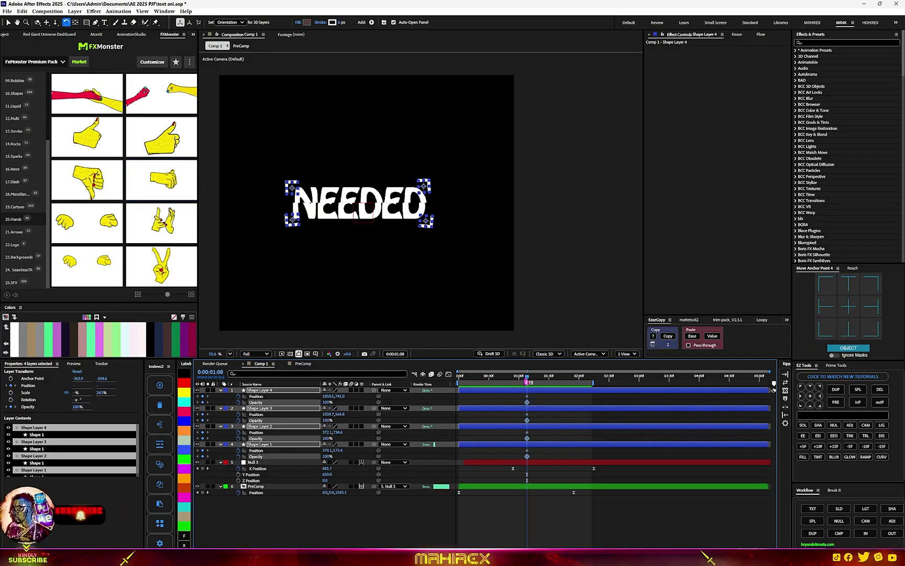
{"action": "key", "text": "space"}
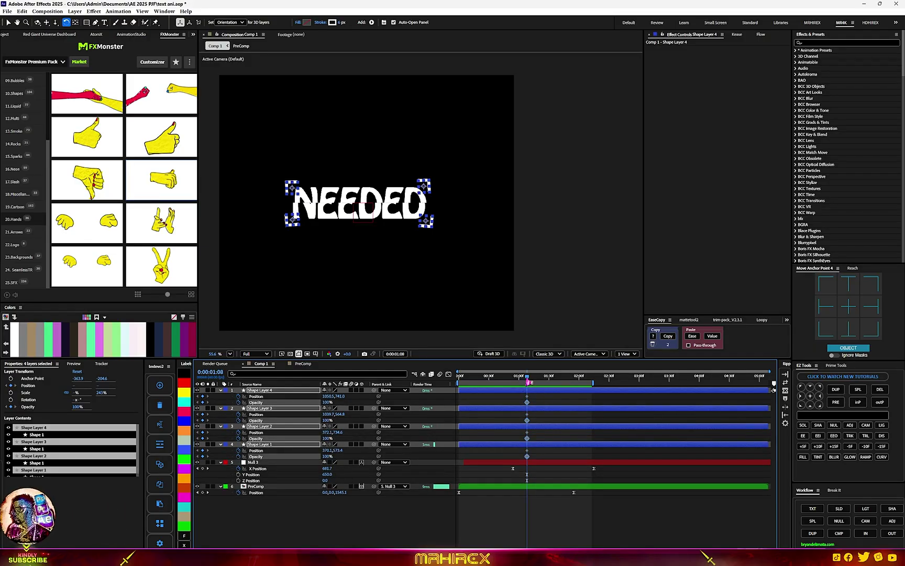
{"action": "key", "text": "space"}
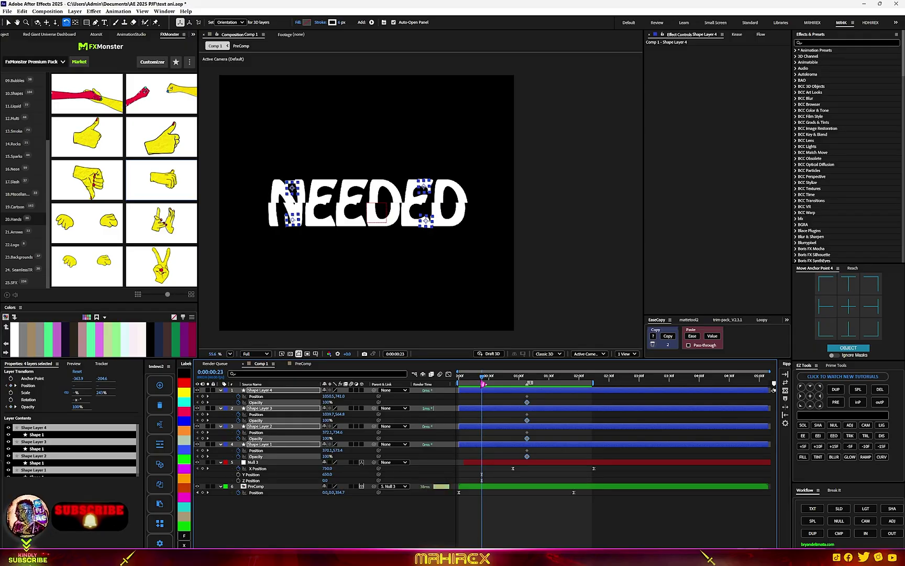
At 0:00:00:16, push Shape Layer 4's bracket out to the lower right at 1362.5,996.2
{"action": "key", "text": "Page_Up"}
{"action": "key", "text": "Page_Up"}
{"action": "key", "text": "Page_Up"}
{"action": "key", "text": "Page_Up"}
{"action": "key", "text": "Page_Up"}
{"action": "key", "text": "Page_Up"}
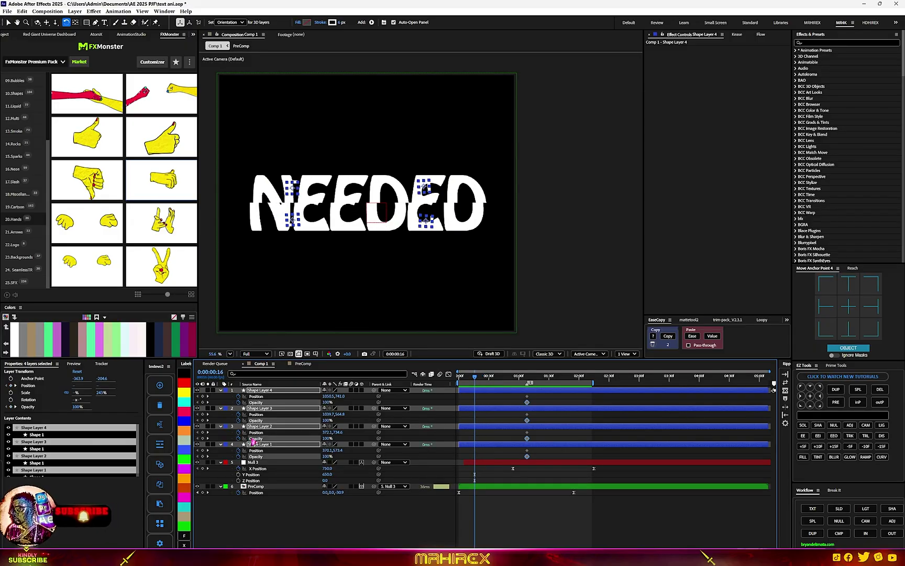
{"action": "left_click", "coordinate": [265, 397]}
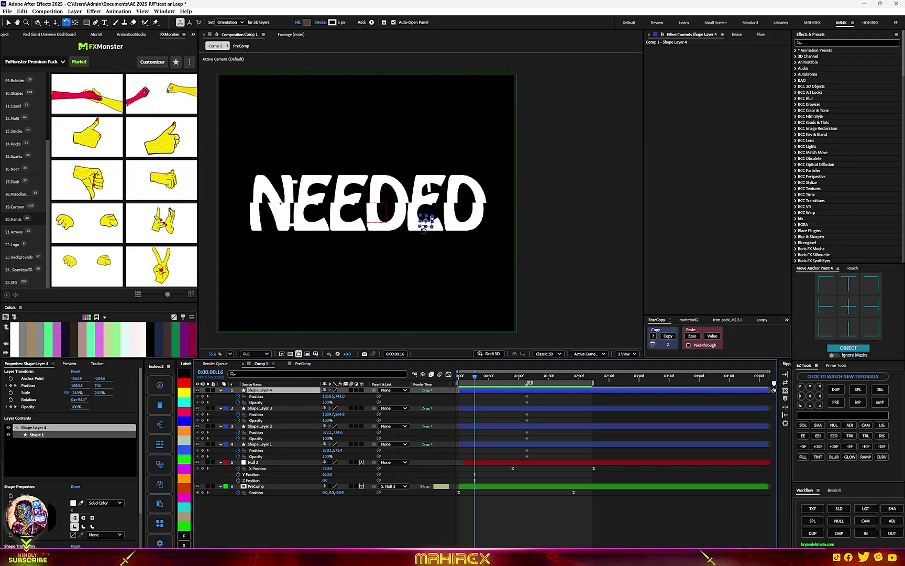
{"action": "key", "text": "v"}
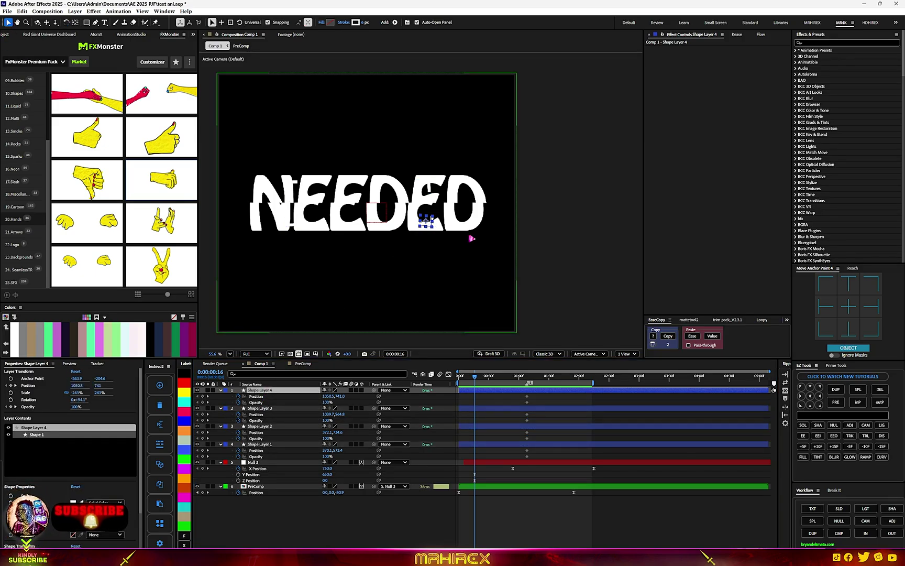
{"action": "left_click_drag", "start_coordinate": [429, 224], "coordinate": [478, 287]}
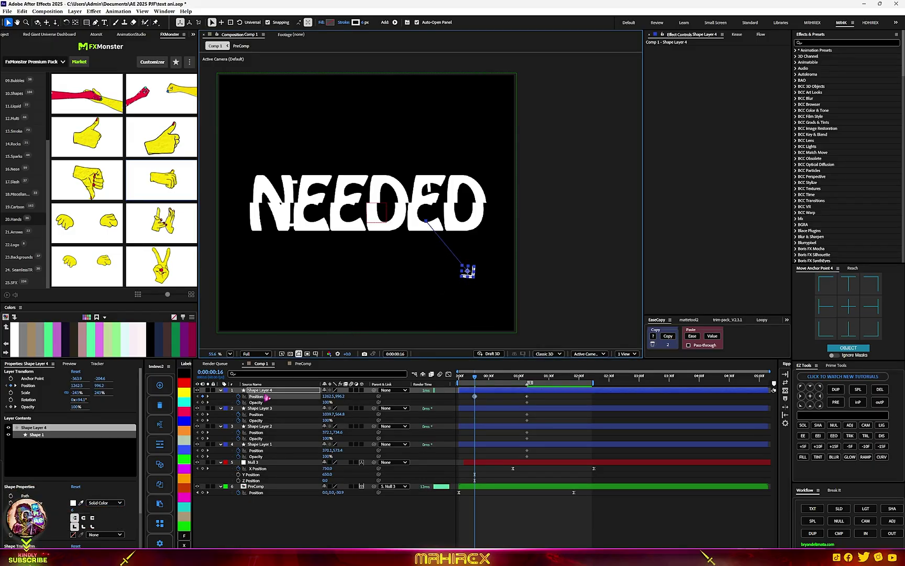
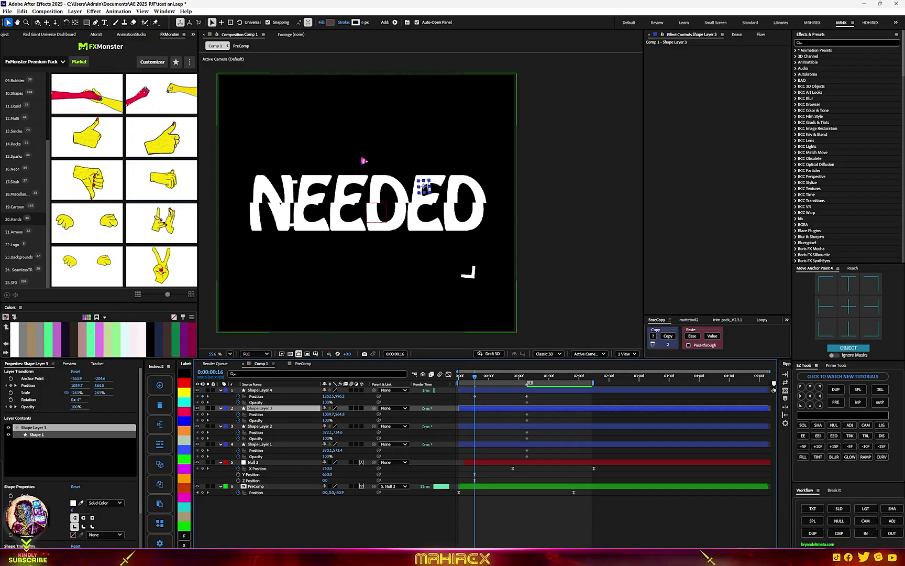
Drag Shape Layers 3, 2 and 1's brackets outward (upper right, lower left, upper left) and preview the slide-in
{"action": "left_click_drag", "start_coordinate": [424, 188], "coordinate": [492, 121]}
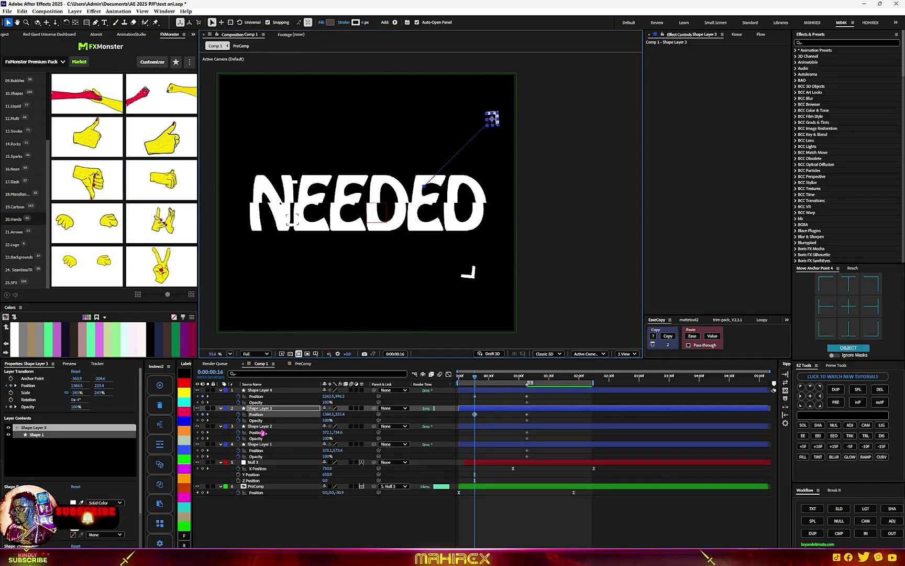
{"action": "left_click", "coordinate": [265, 432]}
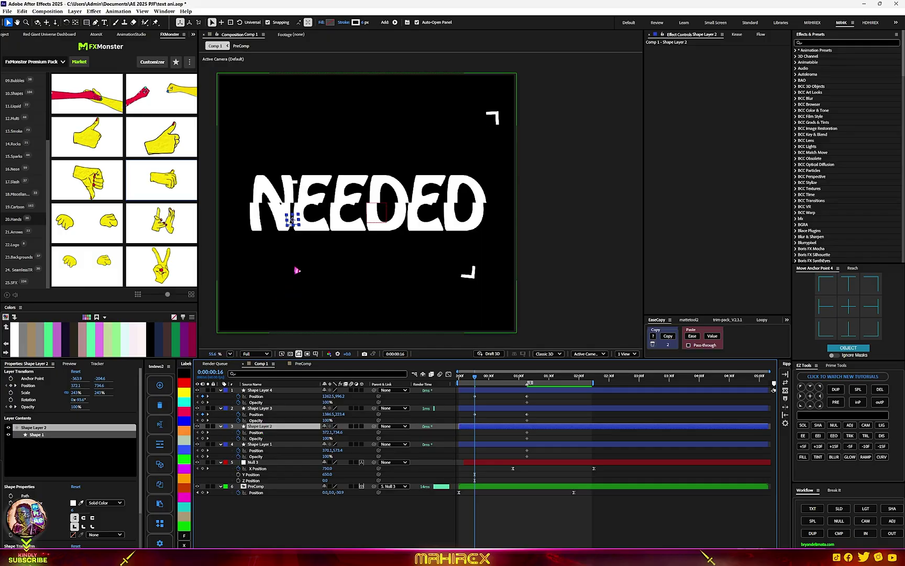
{"action": "left_click_drag", "start_coordinate": [292, 220], "coordinate": [242, 278]}
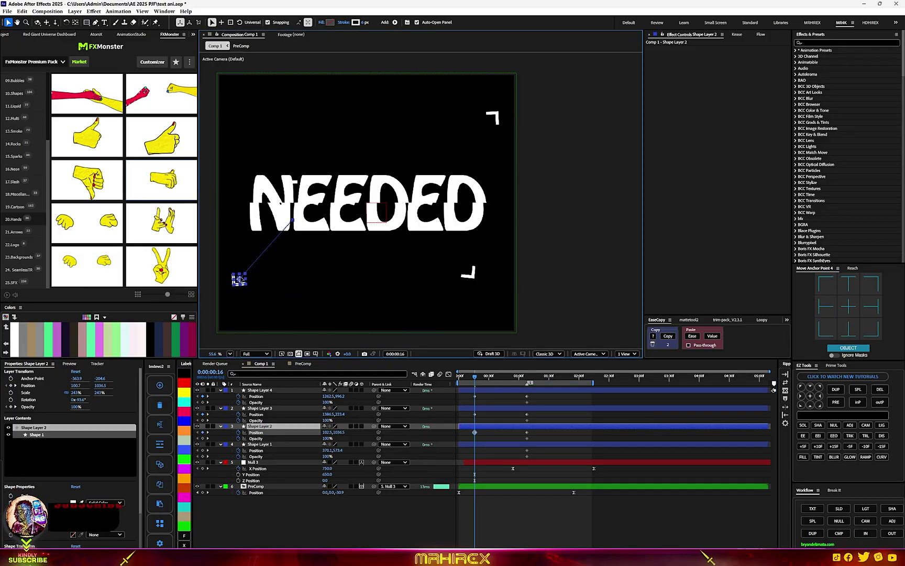
{"action": "left_click", "coordinate": [262, 444]}
{"action": "left_click_drag", "start_coordinate": [294, 189], "coordinate": [245, 116]}
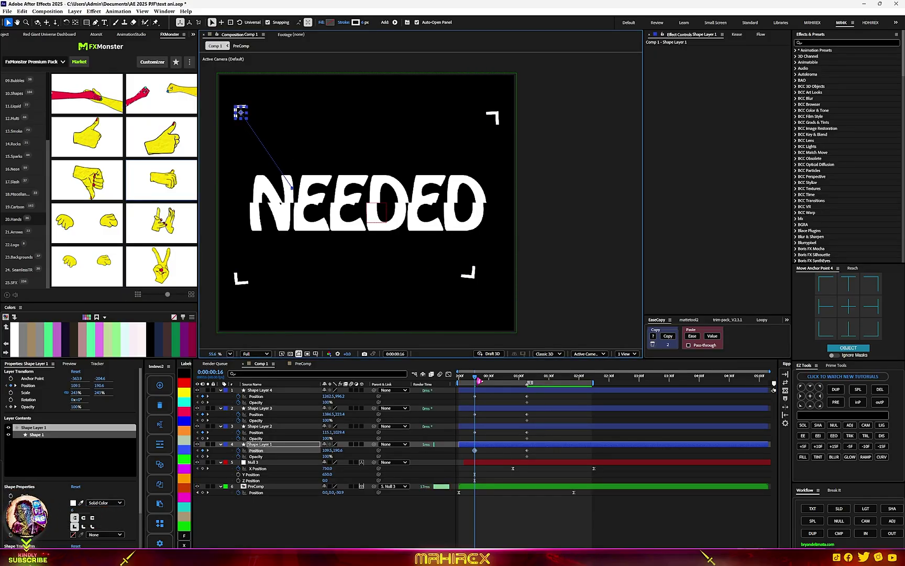
{"action": "key", "text": "space"}
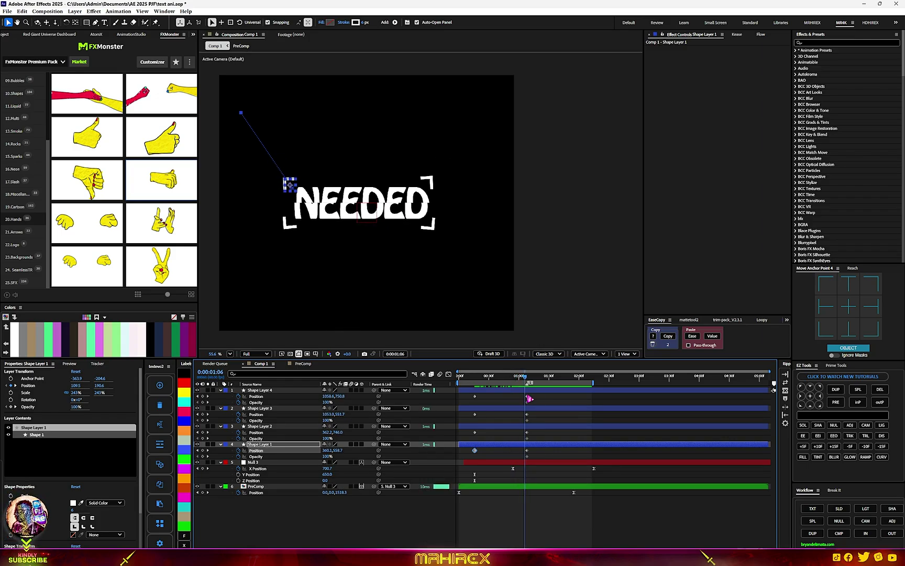
Set the four bracket layers' opacity to 0% at the start and scrub through the fade-in
{"action": "left_click_drag", "start_coordinate": [534, 392], "coordinate": [520, 459]}
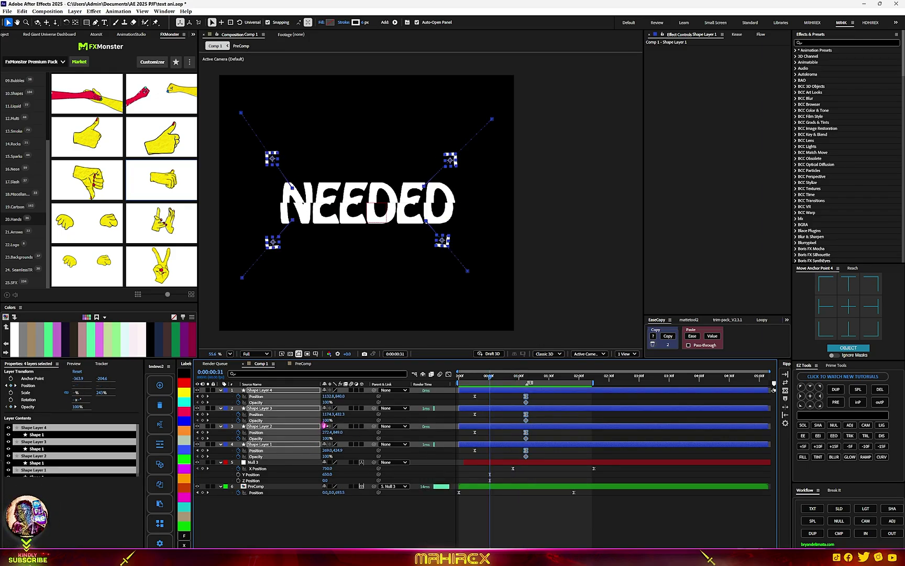
{"action": "left_click_drag", "start_coordinate": [325, 420], "coordinate": [210, 425]}
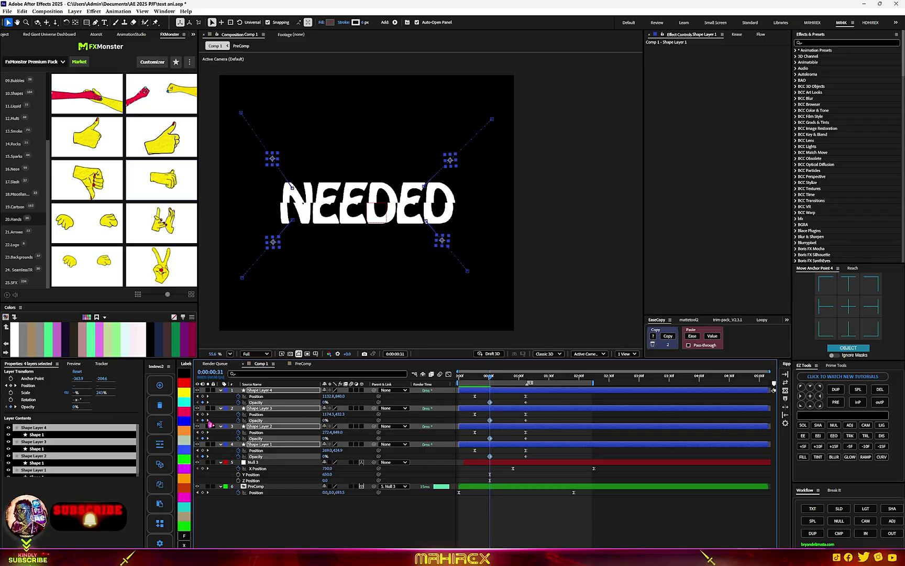
{"action": "left_click", "coordinate": [499, 377]}
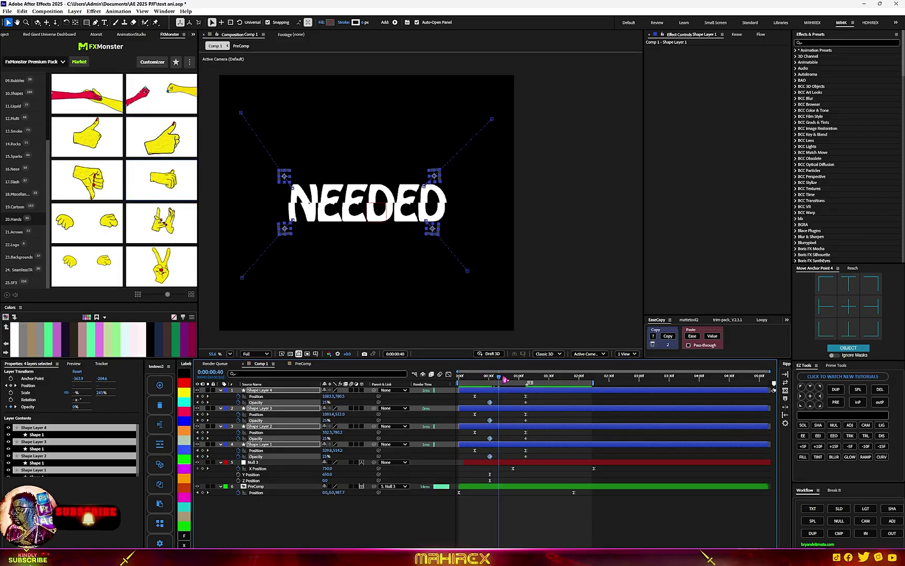
{"action": "left_click_drag", "start_coordinate": [505, 378], "coordinate": [513, 380]}
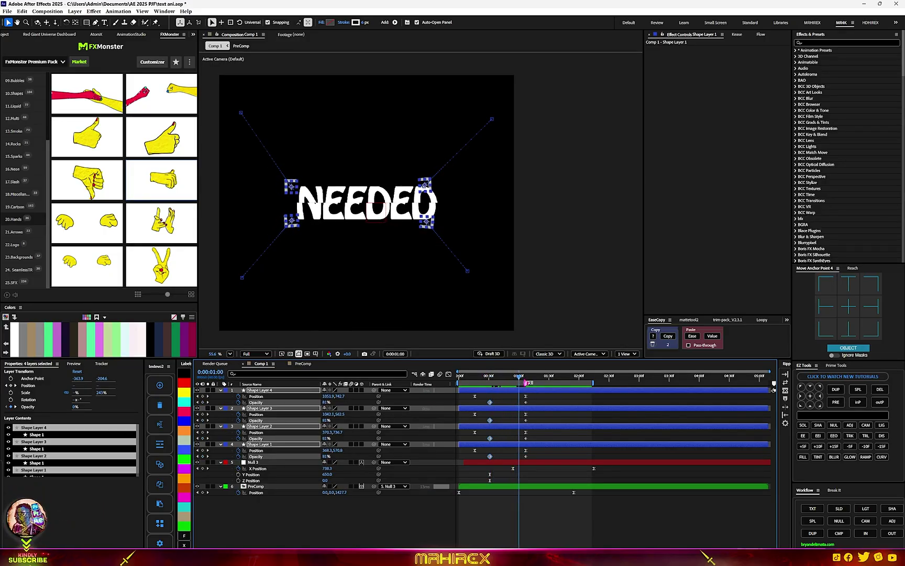
Preview the fade and slide-in from the start, then settle at 0:00:01:26
{"action": "key", "text": "Home"}
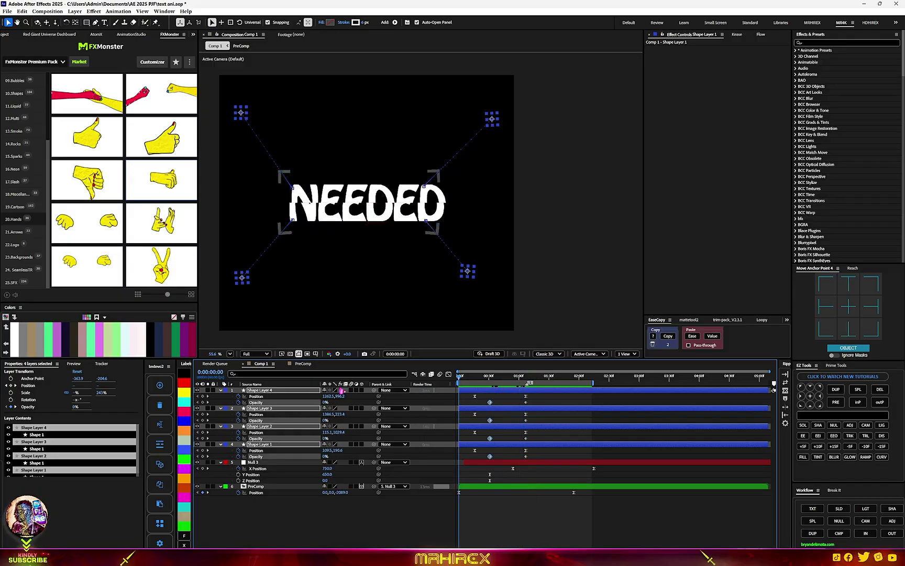
{"action": "key", "text": "space"}
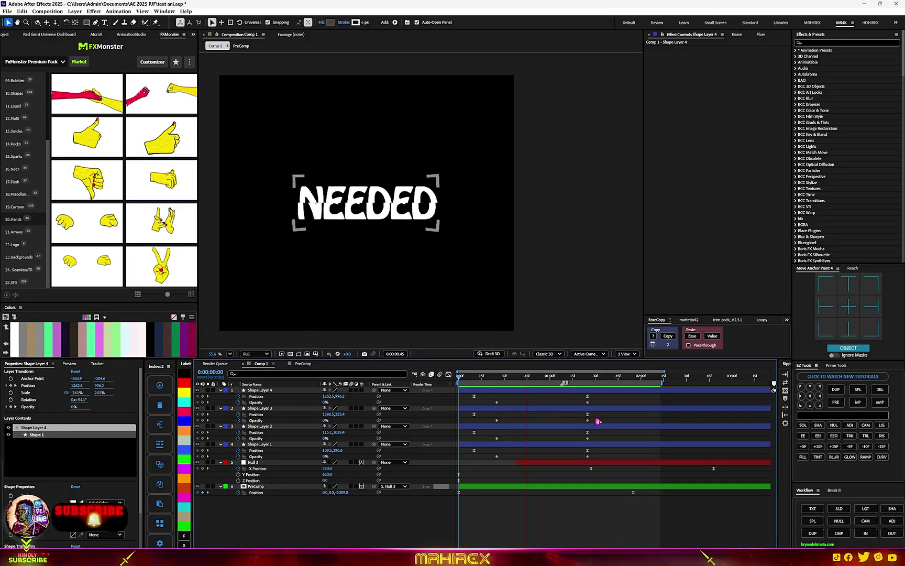
{"action": "key", "text": "ctrl+shift+a"}
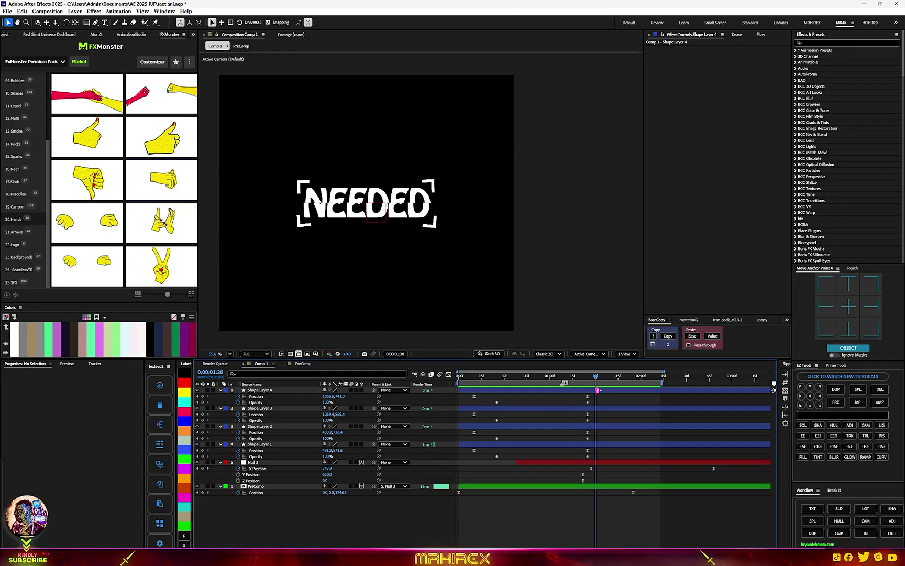
{"action": "key", "text": "Page_Up"}
{"action": "key", "text": "Page_Up"}
{"action": "key", "text": "Page_Up"}
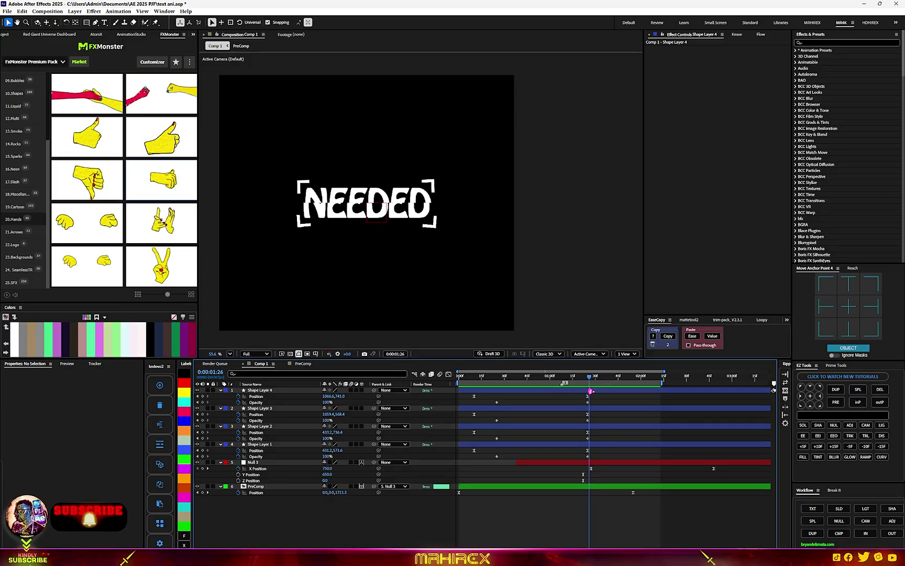
Collapse the properties of Shape Layers 1–4 and select Shape Layer 1
{"action": "left_click", "coordinate": [220, 390]}
{"action": "left_click", "coordinate": [221, 396]}
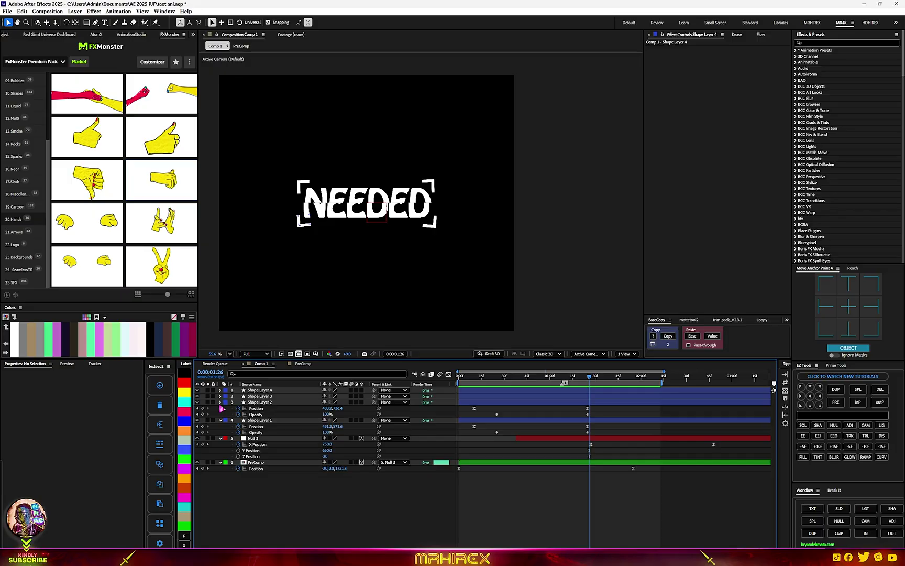
{"action": "left_click", "coordinate": [220, 402]}
{"action": "left_click", "coordinate": [221, 408]}
{"action": "left_click", "coordinate": [261, 408]}
Add a Null Object, move Null 4 to the top of the stack and label it yellow
{"action": "right_click", "coordinate": [341, 513]}
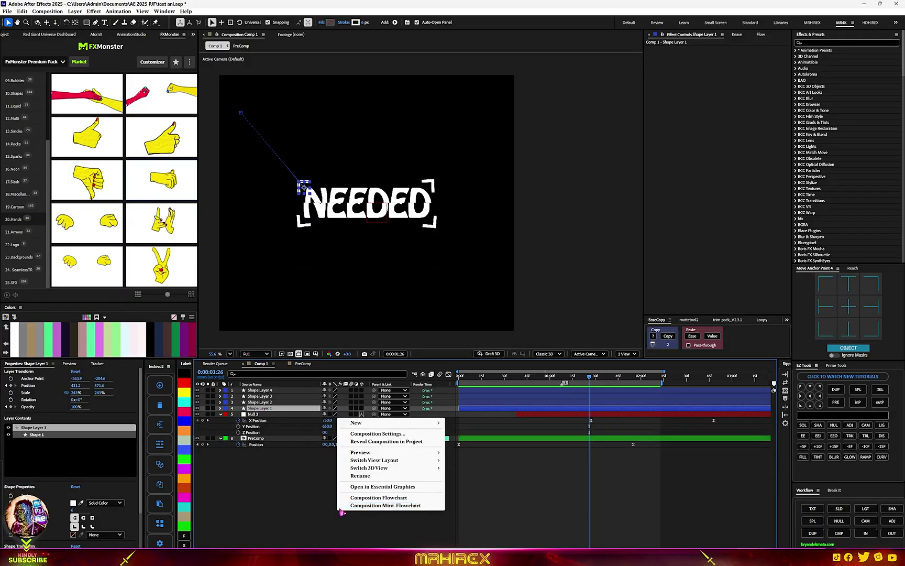
{"action": "mouse_move", "coordinate": [419, 423]}
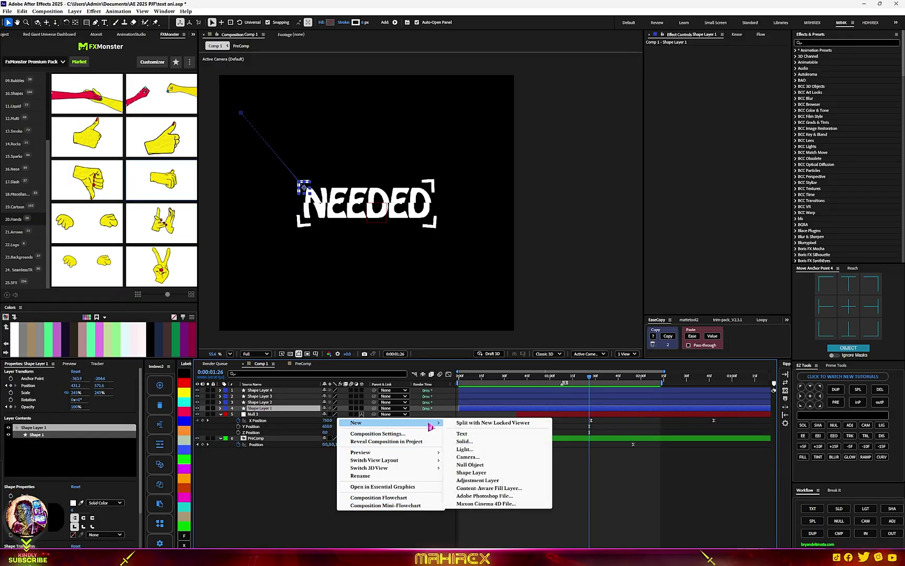
{"action": "left_click", "coordinate": [471, 464]}
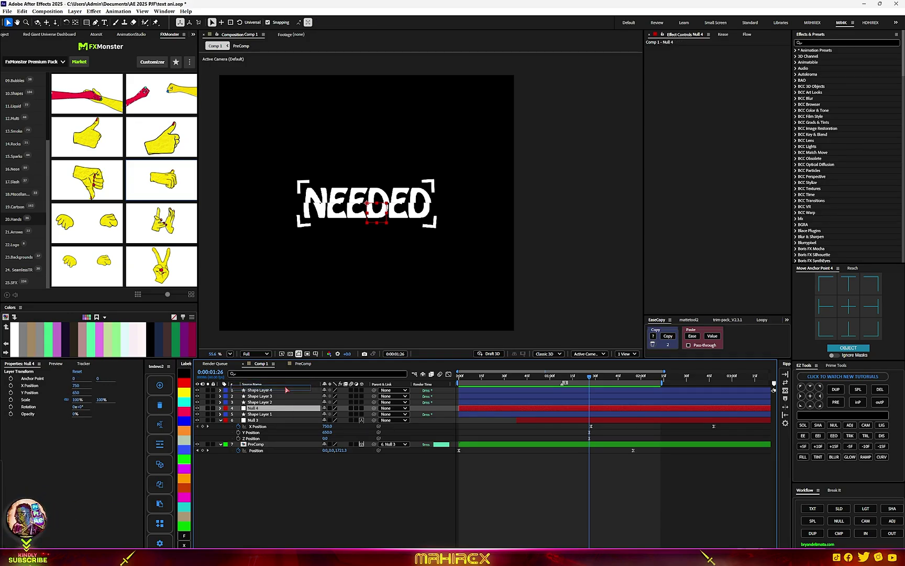
{"action": "left_click_drag", "start_coordinate": [287, 390], "coordinate": [288, 391]}
{"action": "left_click", "coordinate": [185, 395]}
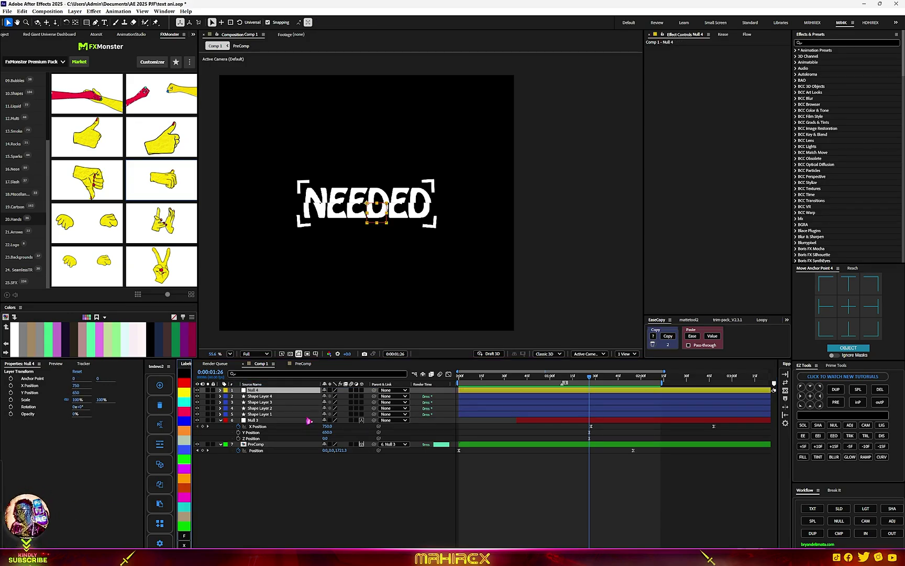
Parent Shape Layers 1–4 to Null 4
{"action": "left_click", "coordinate": [265, 396]}
{"action": "left_click", "coordinate": [277, 414]}
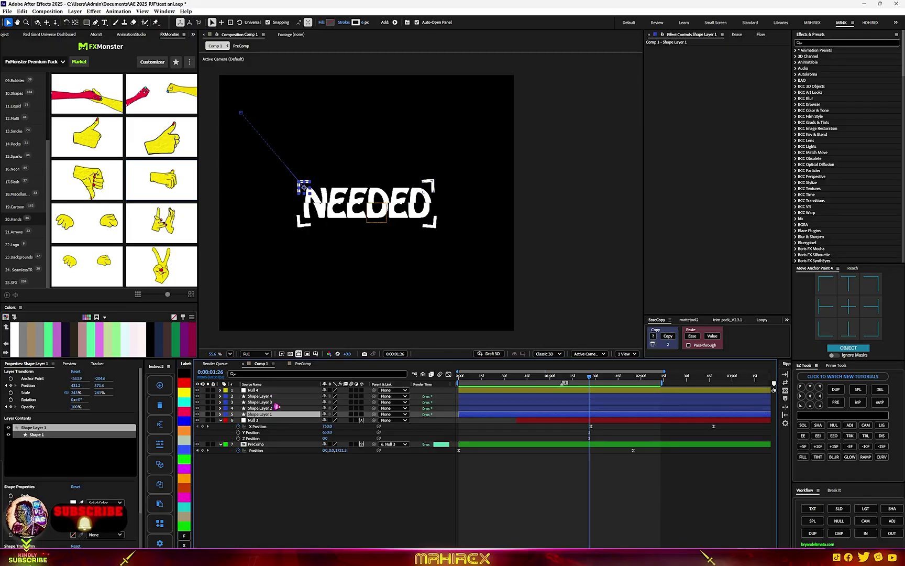
{"action": "left_click", "coordinate": [277, 397], "text": "shift"}
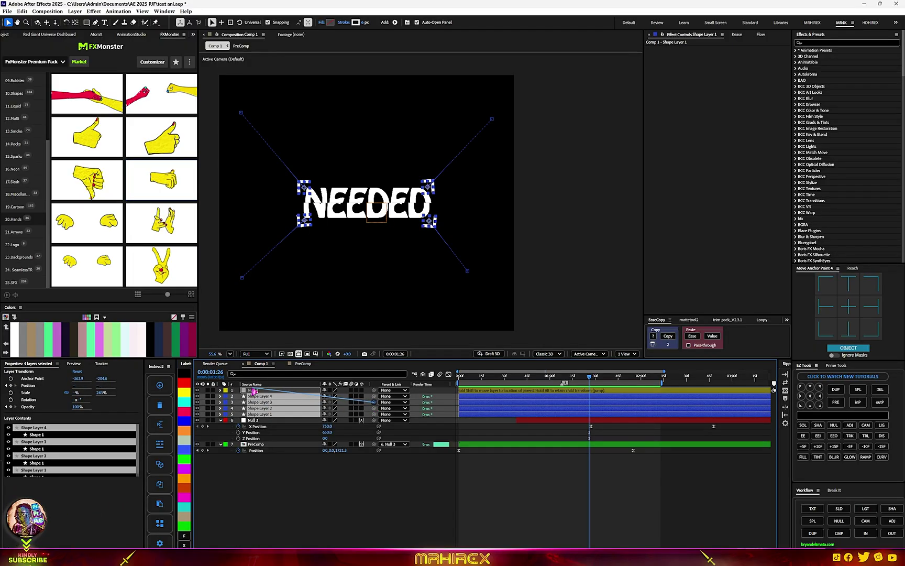
{"action": "left_click_drag", "start_coordinate": [258, 393], "coordinate": [258, 392]}
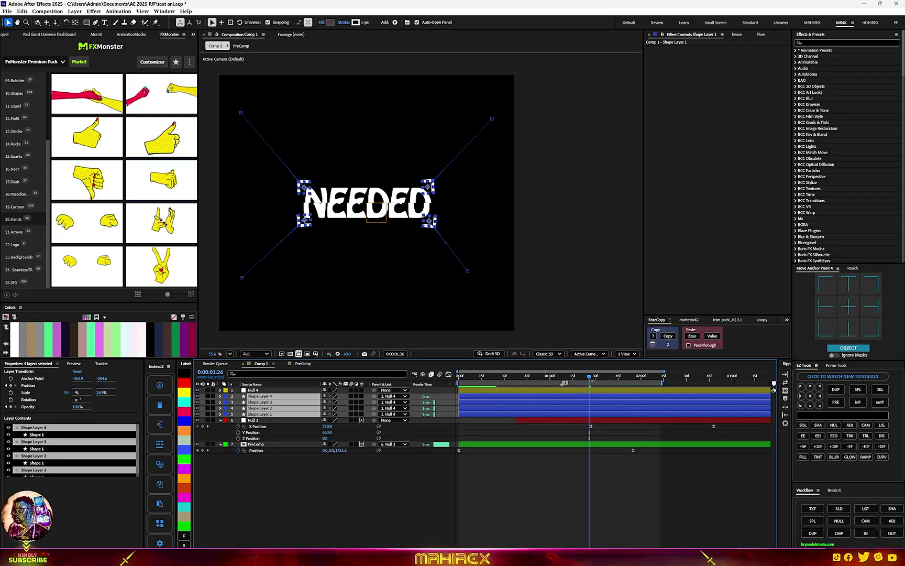
{"action": "left_click", "coordinate": [254, 390]}
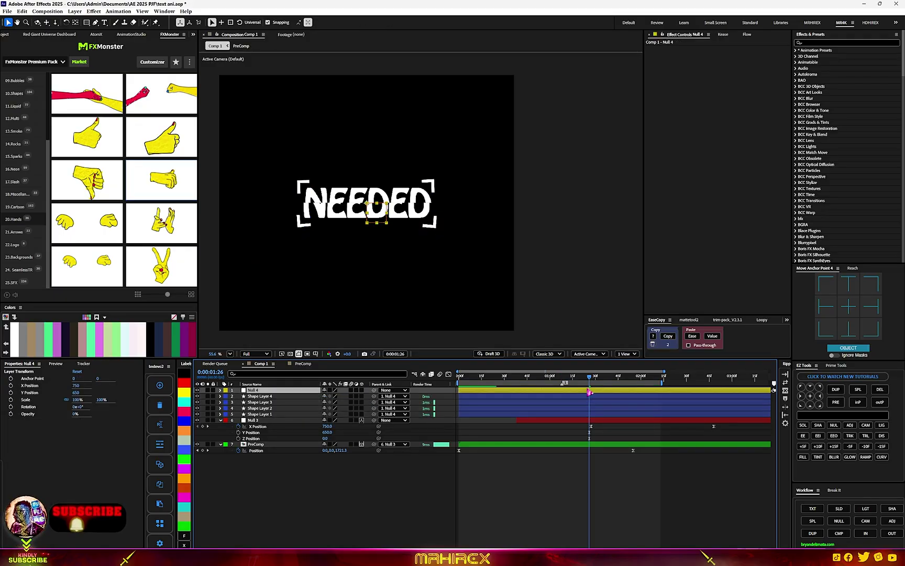
Keyframe Null 4's X Position at 0:00:01:27, then drag it to -391 later so the brackets exit left
{"action": "key", "text": "p"}
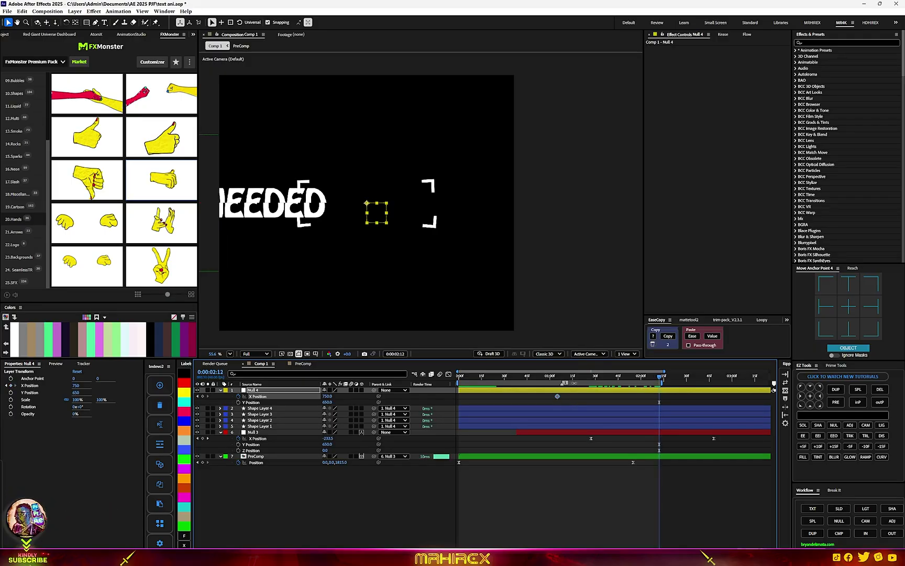
{"action": "left_click_drag", "start_coordinate": [562, 382], "coordinate": [644, 391]}
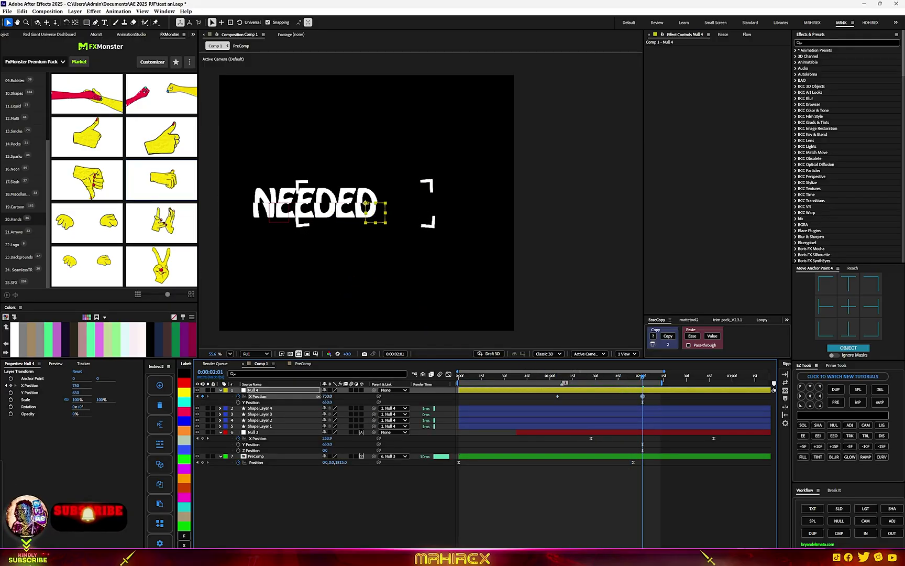
{"action": "left_click_drag", "start_coordinate": [271, 400], "coordinate": [62, 400]}
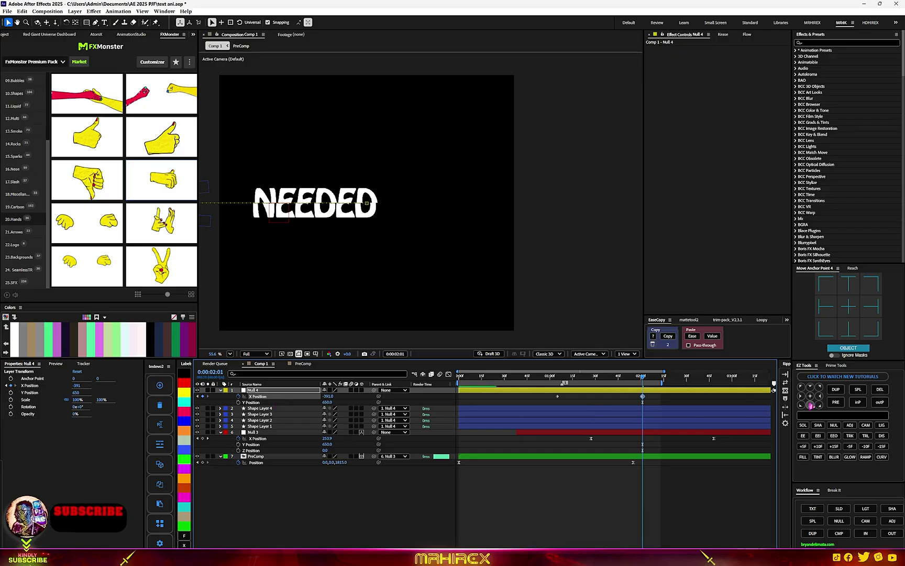
{"action": "left_click_drag", "start_coordinate": [559, 381], "coordinate": [593, 388]}
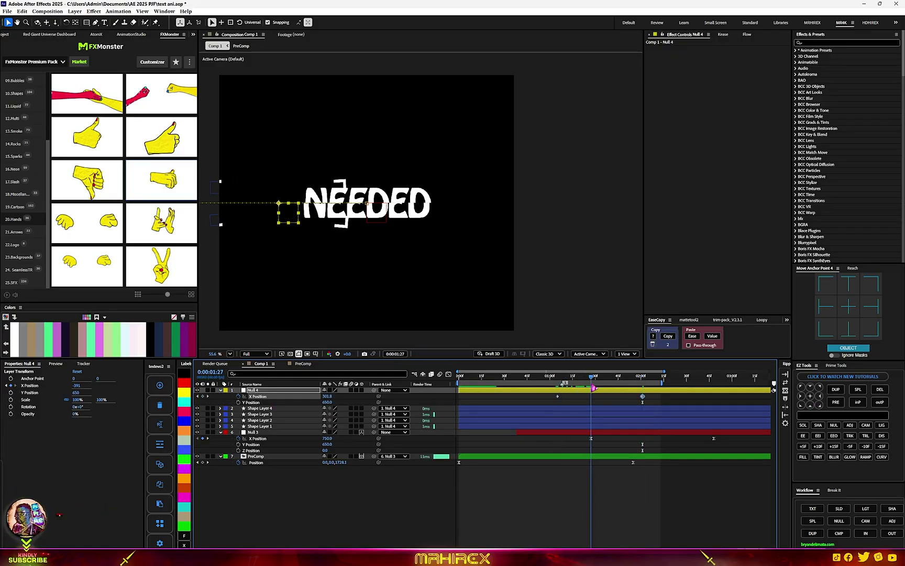
{"action": "left_click_drag", "start_coordinate": [656, 402], "coordinate": [588, 402]}
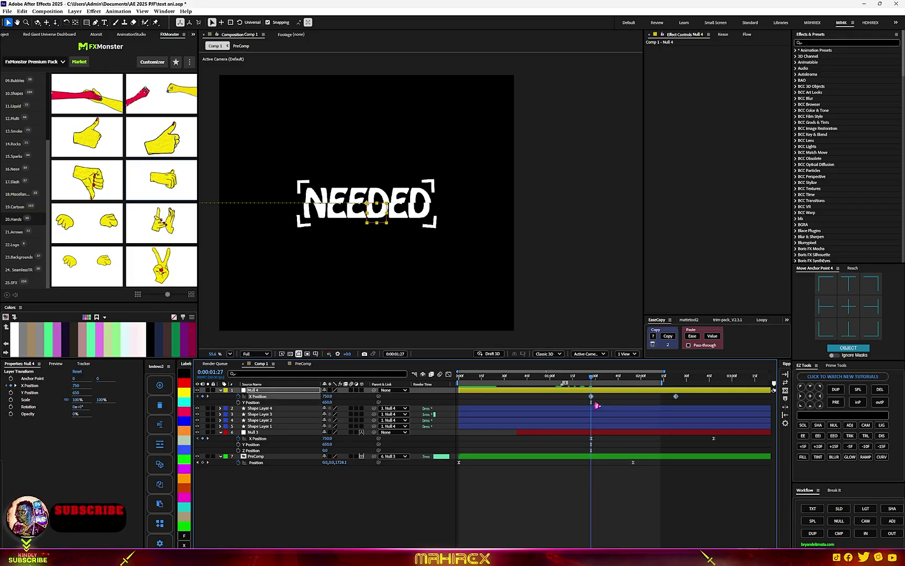
Extend the work area and paste Null 3's X Position easing onto Null 4's keyframes with EaseCopy
{"action": "left_click_drag", "start_coordinate": [663, 383], "coordinate": [738, 386]}
{"action": "left_click", "coordinate": [688, 402]}
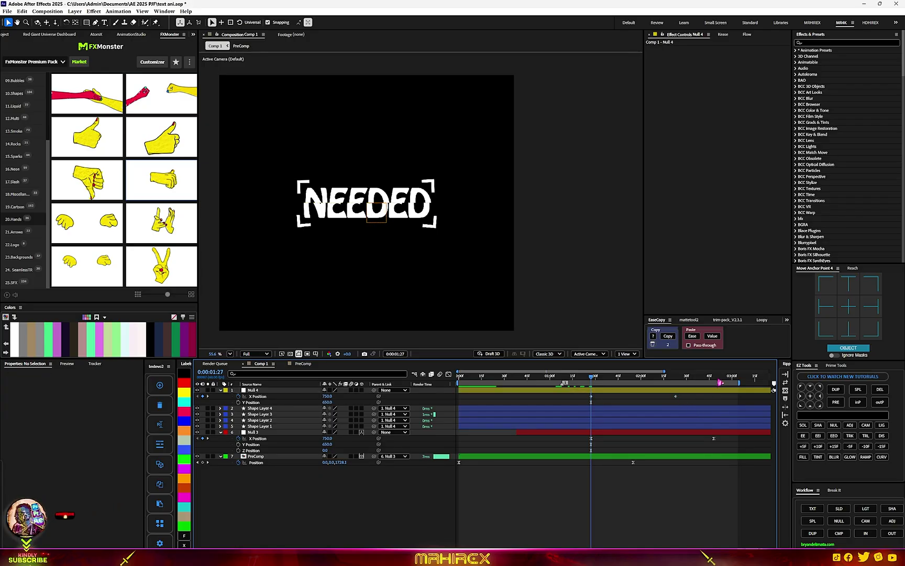
{"action": "left_click", "coordinate": [714, 376]}
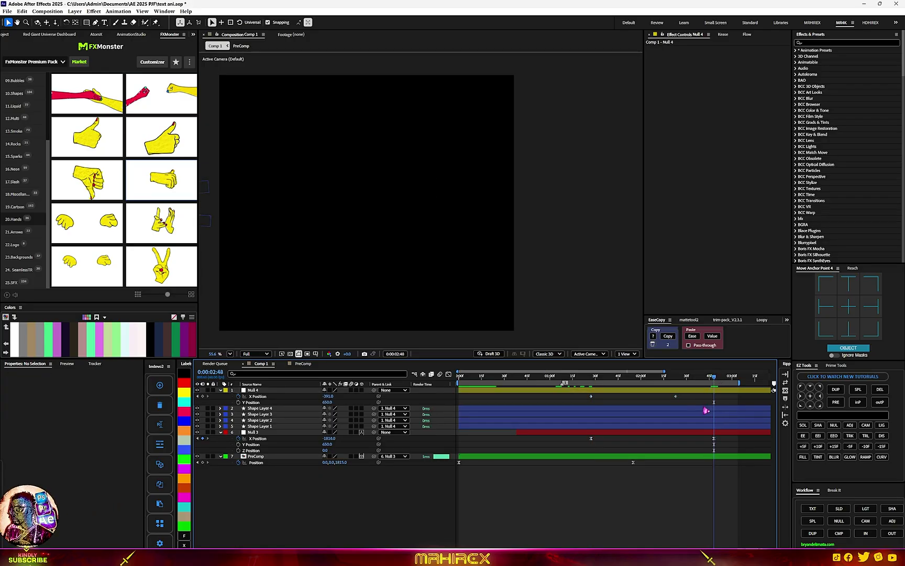
{"action": "left_click", "coordinate": [676, 396]}
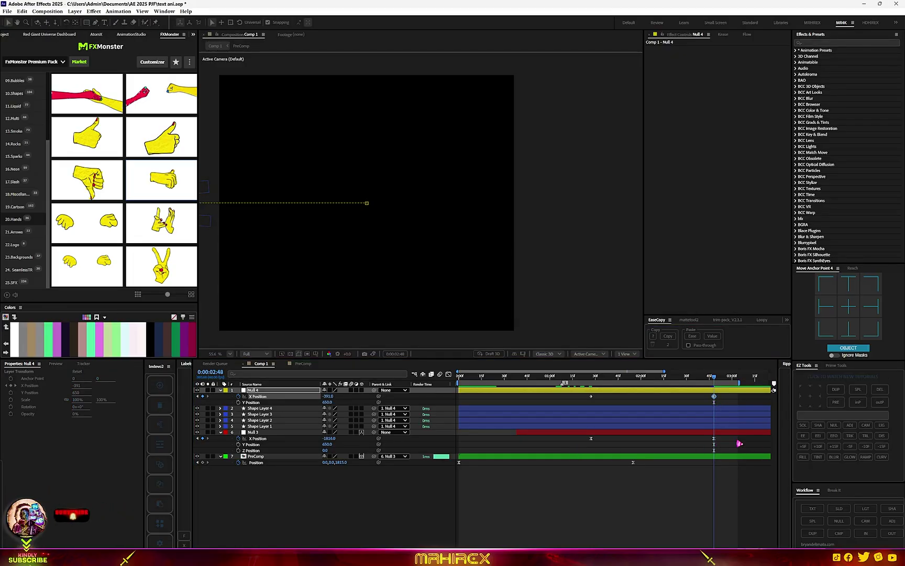
{"action": "left_click_drag", "start_coordinate": [736, 436], "coordinate": [586, 443]}
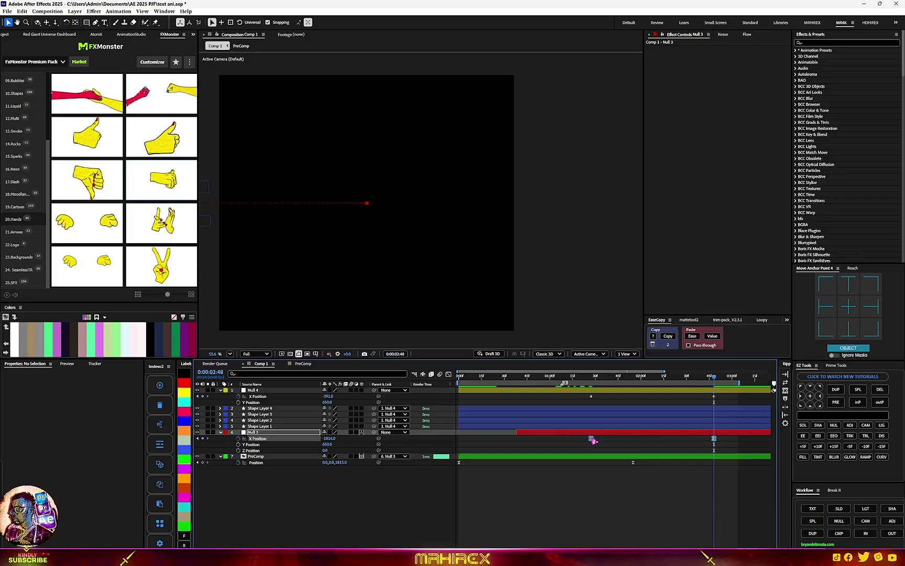
{"action": "left_click", "coordinate": [672, 338]}
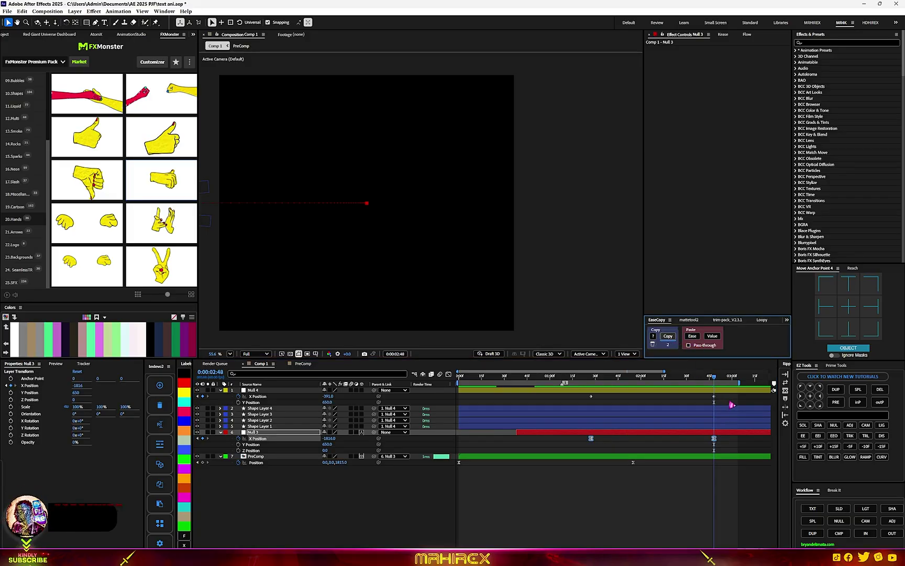
{"action": "left_click_drag", "start_coordinate": [732, 405], "coordinate": [543, 394]}
{"action": "left_click", "coordinate": [694, 336]}
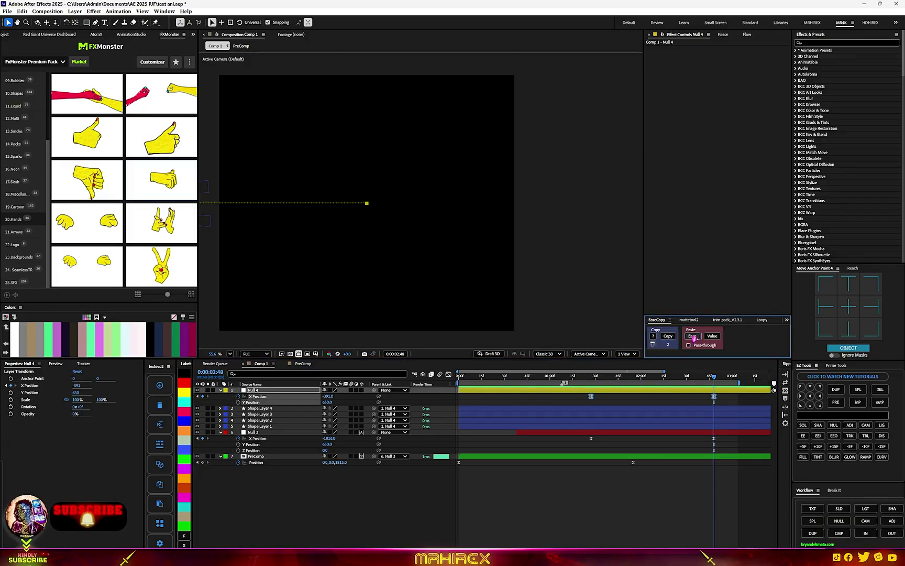
Preview the slide-out, then select all seven layers at 0:00:02:13
{"action": "left_click_drag", "start_coordinate": [714, 376], "coordinate": [627, 390]}
{"action": "key", "text": "space"}
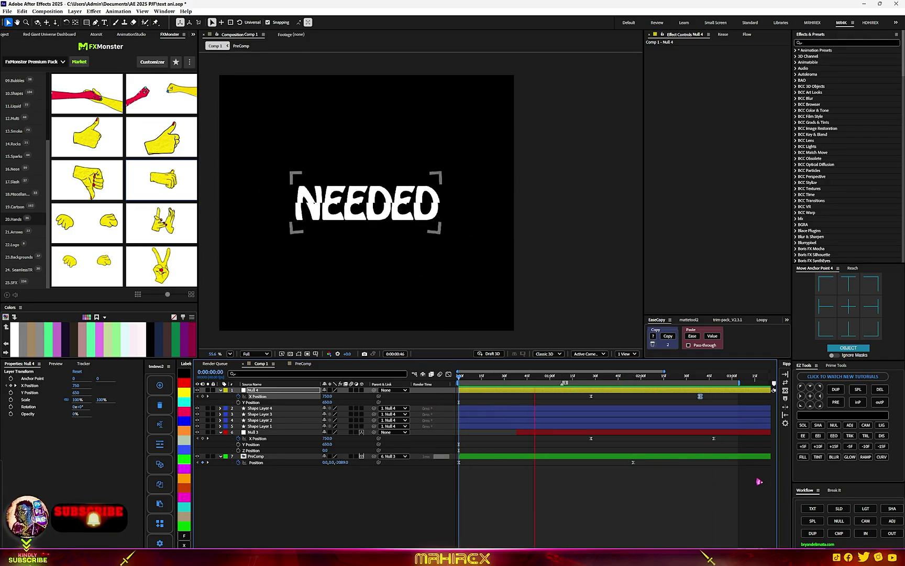
{"action": "key", "text": "space"}
{"action": "left_click_drag", "start_coordinate": [353, 511], "coordinate": [325, 390]}
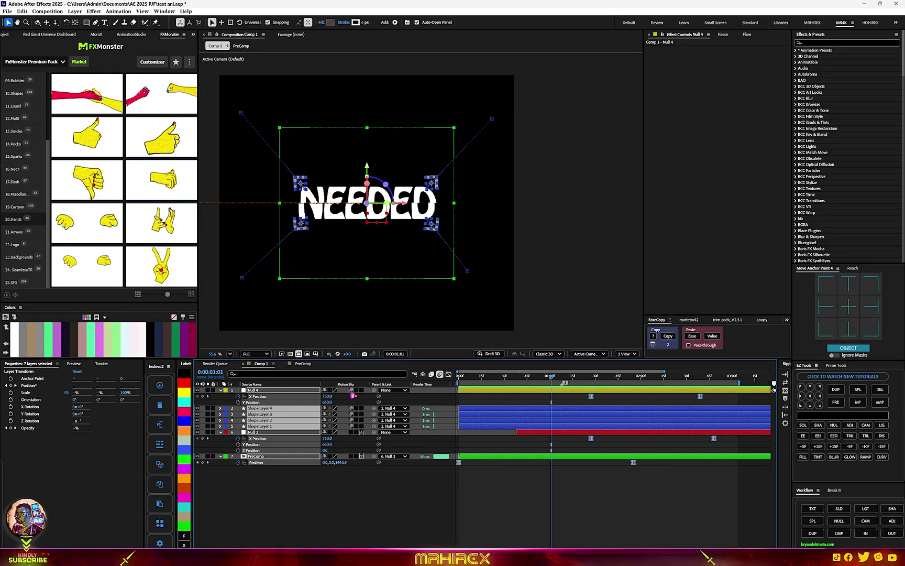
{"action": "left_click", "coordinate": [354, 396]}
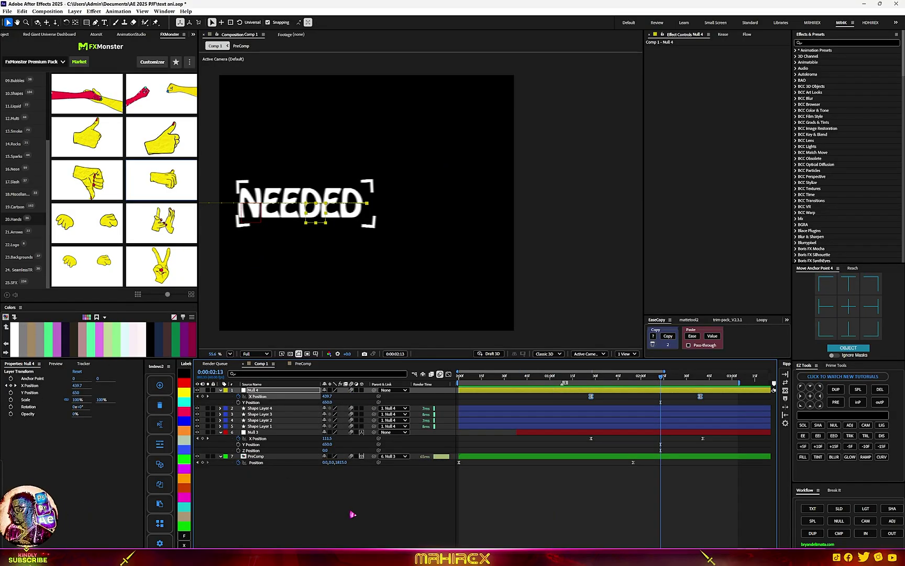
{"action": "left_click_drag", "start_coordinate": [352, 514], "coordinate": [309, 388]}
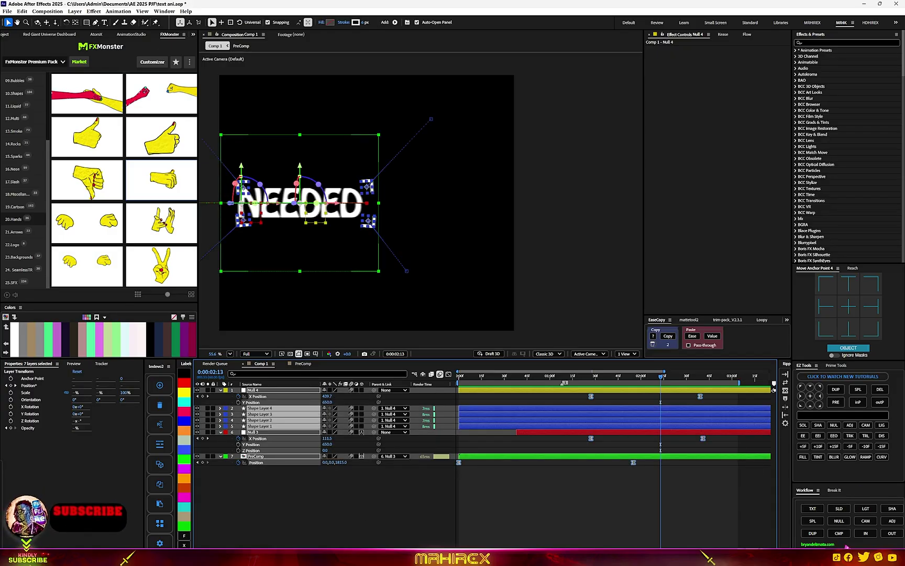
Precompose the seven layers into PreComp and apply Gaussian Blur to it
{"action": "left_click", "coordinate": [839, 533]}
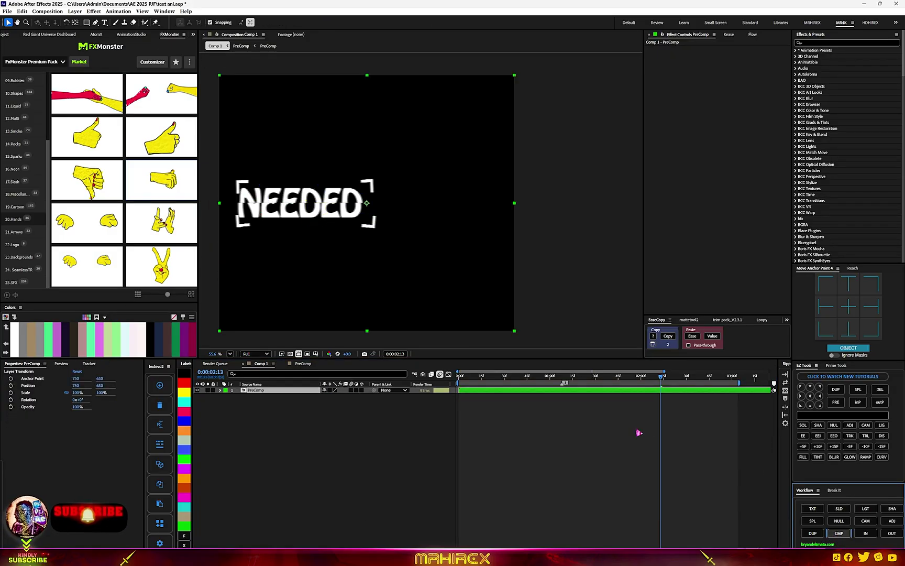
{"action": "key", "text": "ctrl+space"}
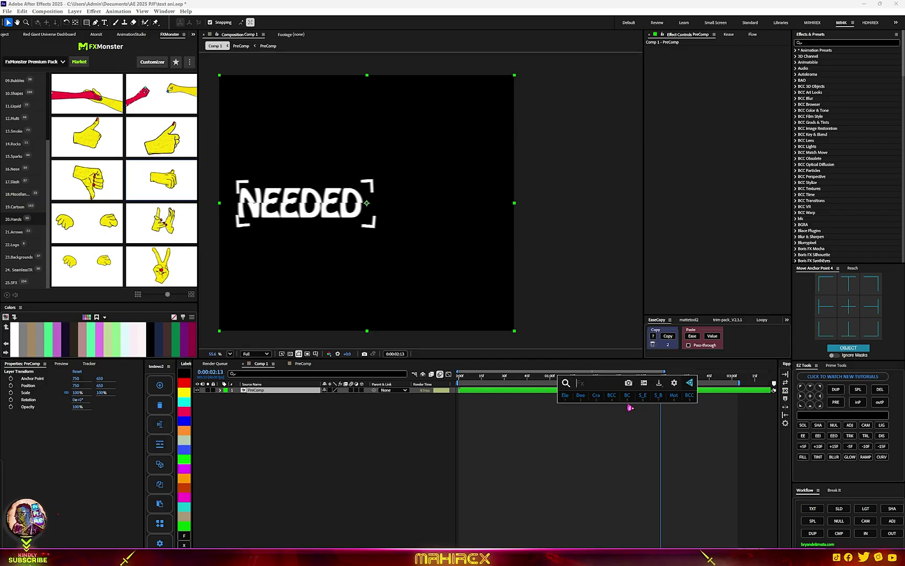
{"action": "type", "text": "gau"}
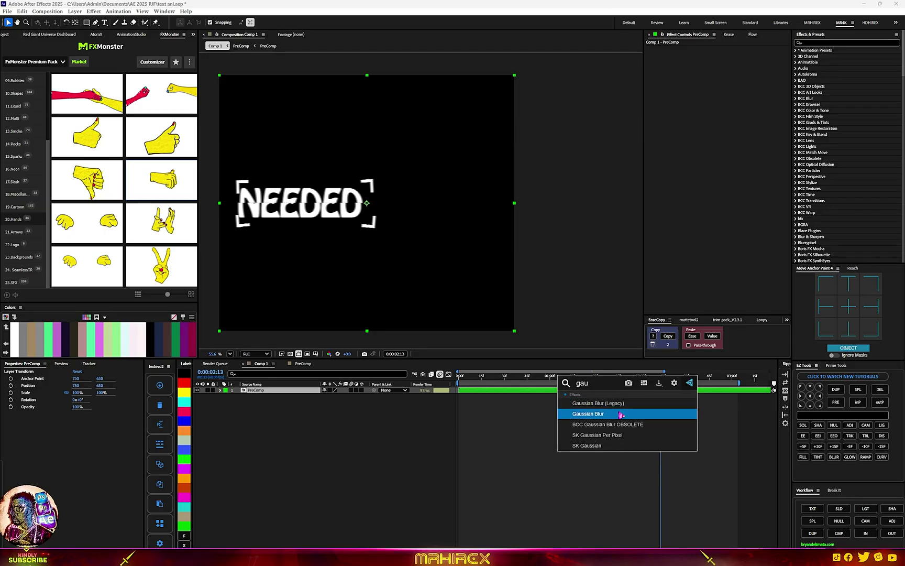
{"action": "left_click", "coordinate": [622, 414]}
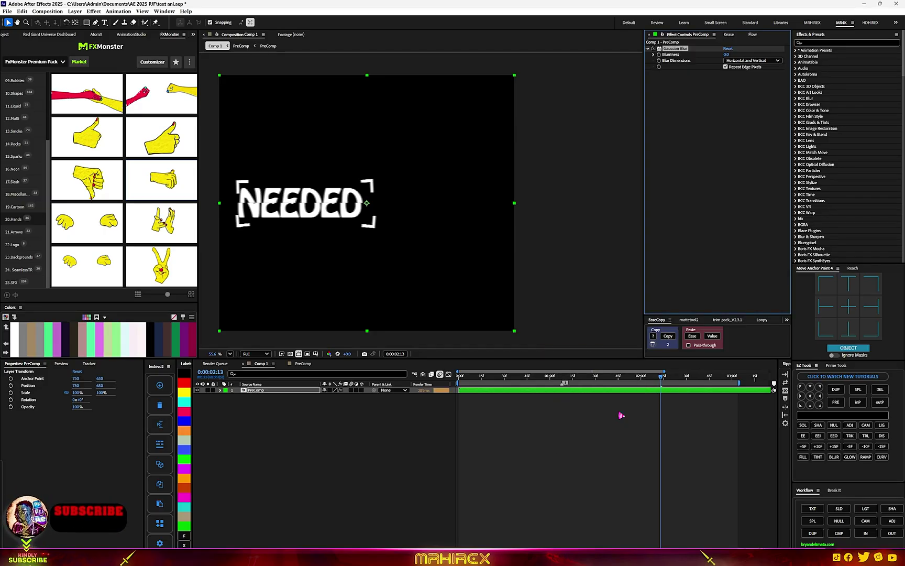
Keyframe Blurriness from 0 at 0:00:01:30 up to about 83 at 0:00:02:18
{"action": "left_click", "coordinate": [660, 55]}
{"action": "key", "text": "u"}
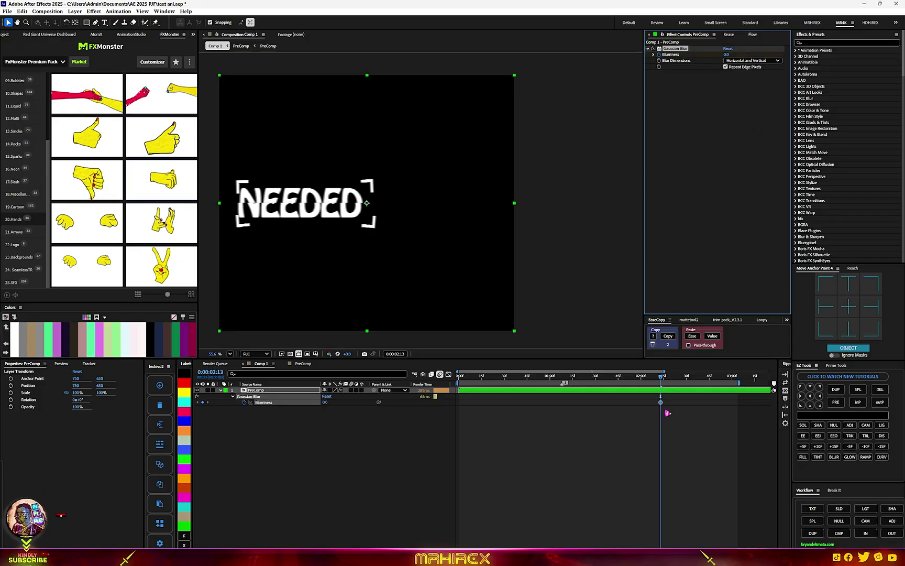
{"action": "left_click_drag", "start_coordinate": [662, 404], "coordinate": [596, 412]}
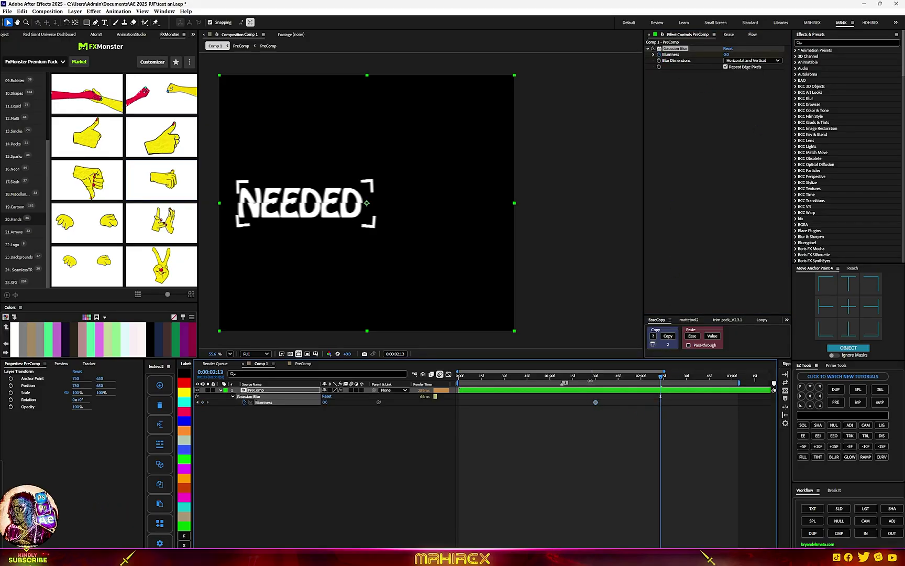
{"action": "key", "text": "space"}
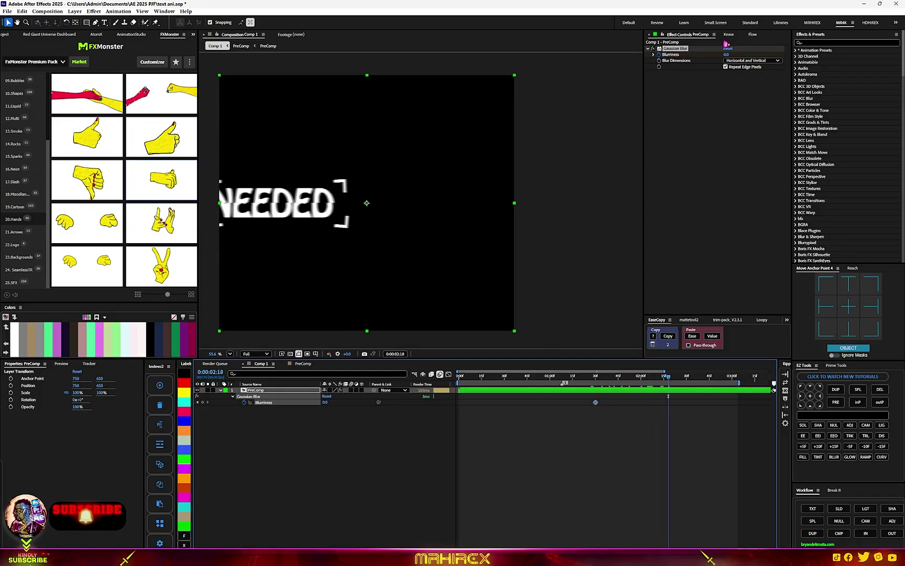
{"action": "left_click_drag", "start_coordinate": [726, 56], "coordinate": [836, 96]}
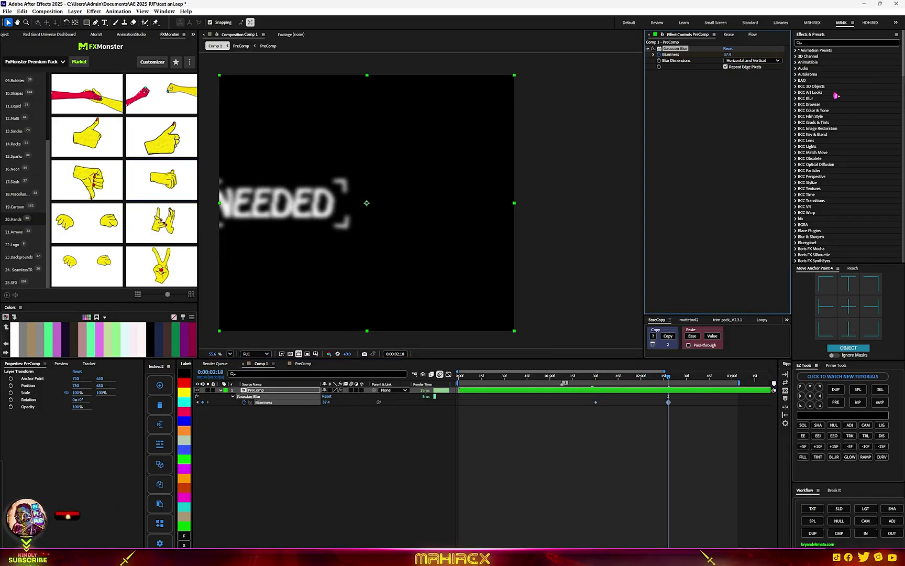
{"action": "left_click_drag", "start_coordinate": [728, 55], "coordinate": [760, 54]}
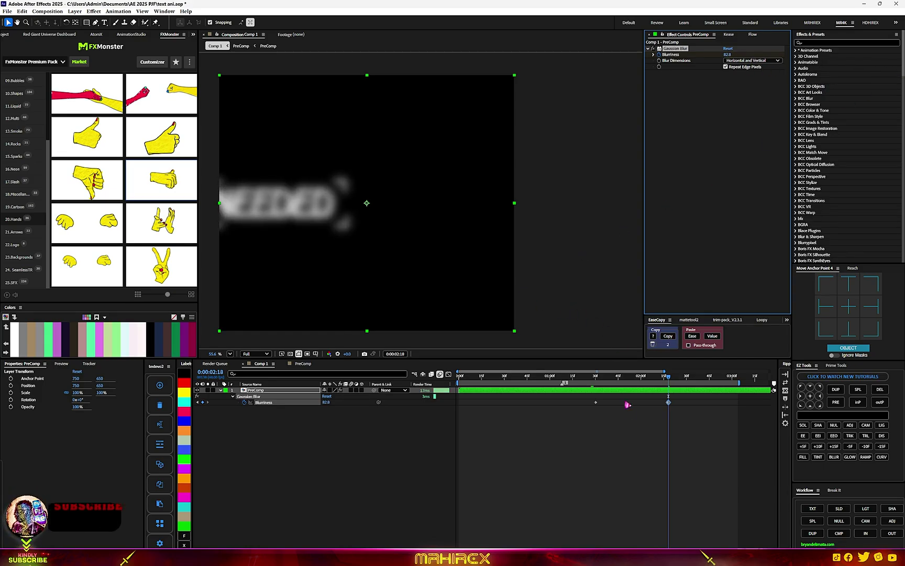
{"action": "key", "text": "j"}
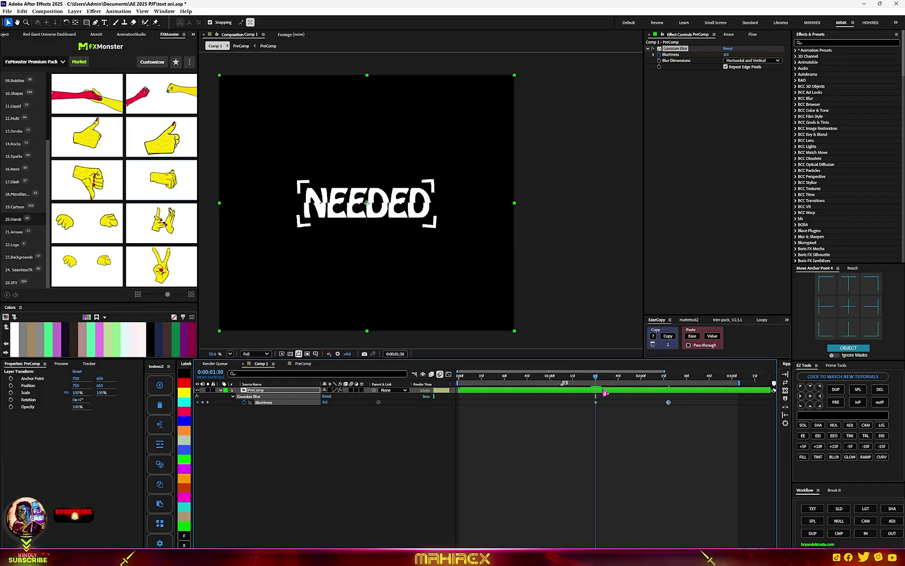
Keyframe PreComp Opacity from 100% down to 0% at 0:00:02:24 and apply Easy Ease
{"action": "left_click", "coordinate": [605, 392]}
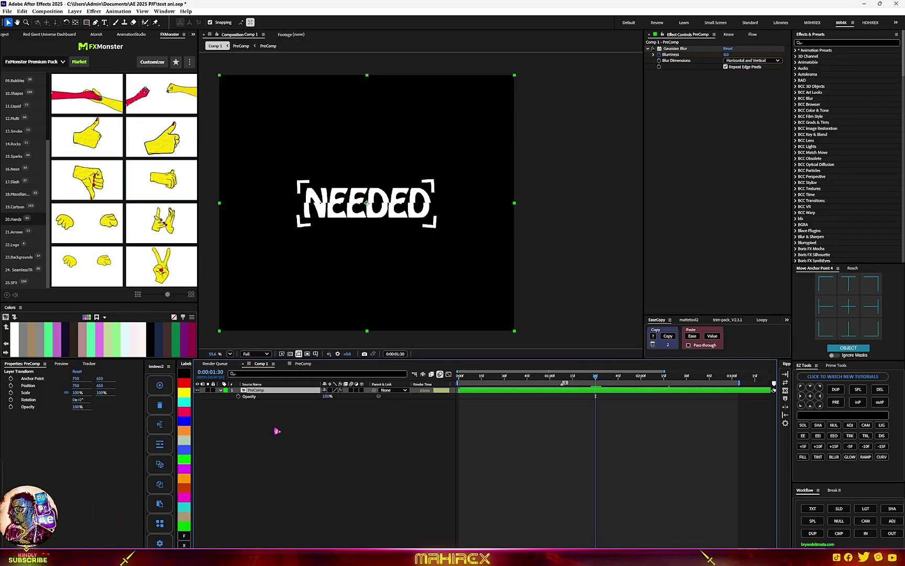
{"action": "left_click", "coordinate": [238, 397]}
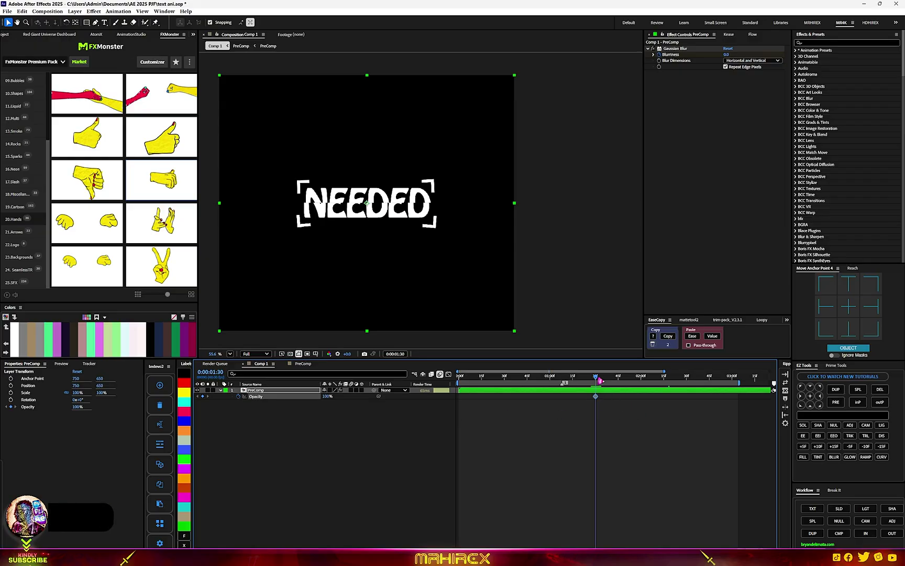
{"action": "key", "text": "space"}
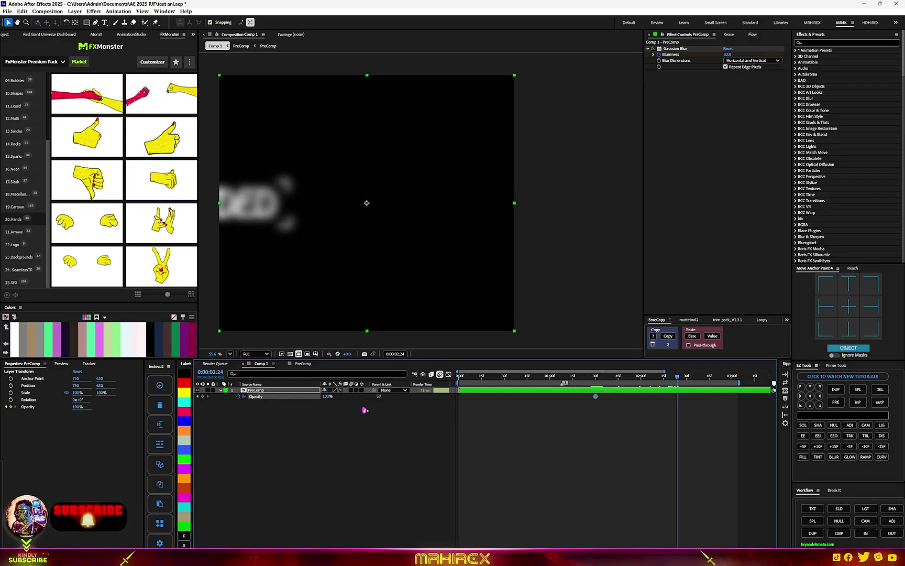
{"action": "left_click_drag", "start_coordinate": [325, 397], "coordinate": [132, 397]}
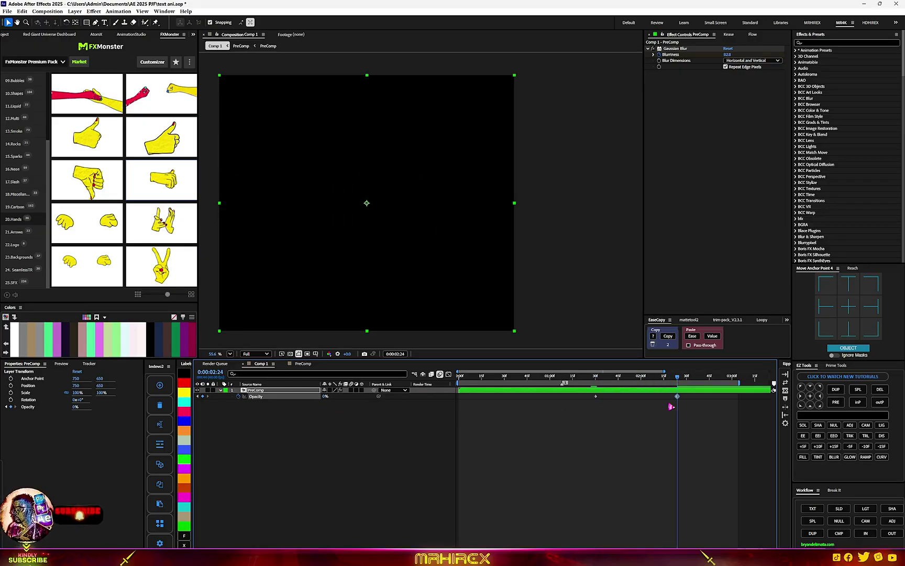
{"action": "left_click_drag", "start_coordinate": [678, 398], "coordinate": [748, 399]}
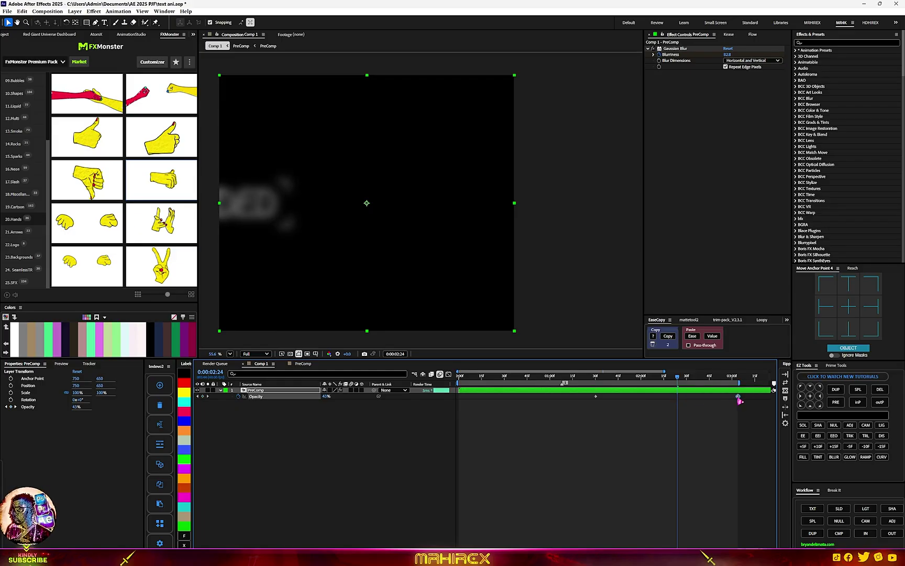
{"action": "left_click_drag", "start_coordinate": [766, 436], "coordinate": [564, 390]}
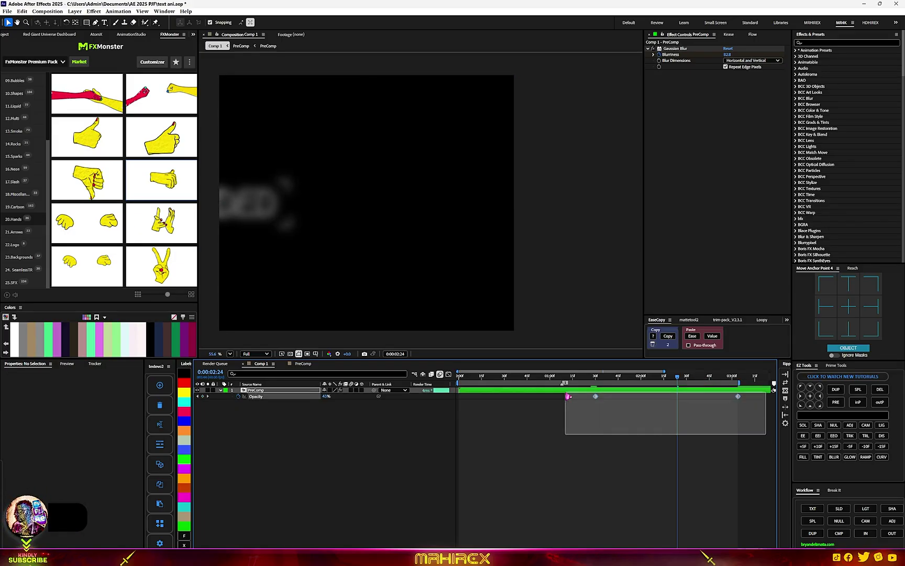
{"action": "key", "text": "F9"}
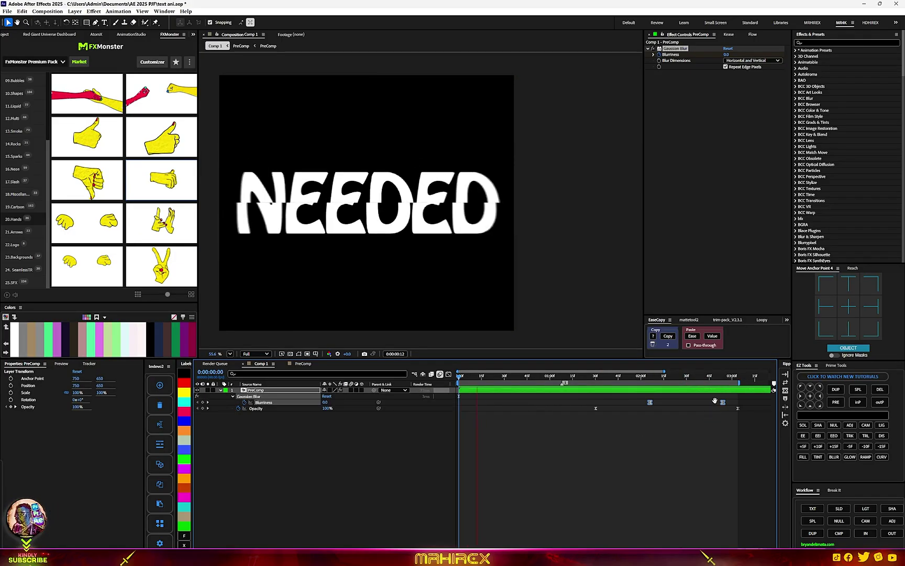
Shift the Blurriness keyframes slightly earlier and preview the fade-out
{"action": "key", "text": "u"}
{"action": "mouse_move", "coordinate": [723, 402]}
{"action": "left_mouse_down"}
{"action": "mouse_move", "coordinate": [699, 403]}
{"action": "mouse_move", "coordinate": [716, 408]}
{"action": "left_mouse_up"}
{"action": "key", "text": "space"}
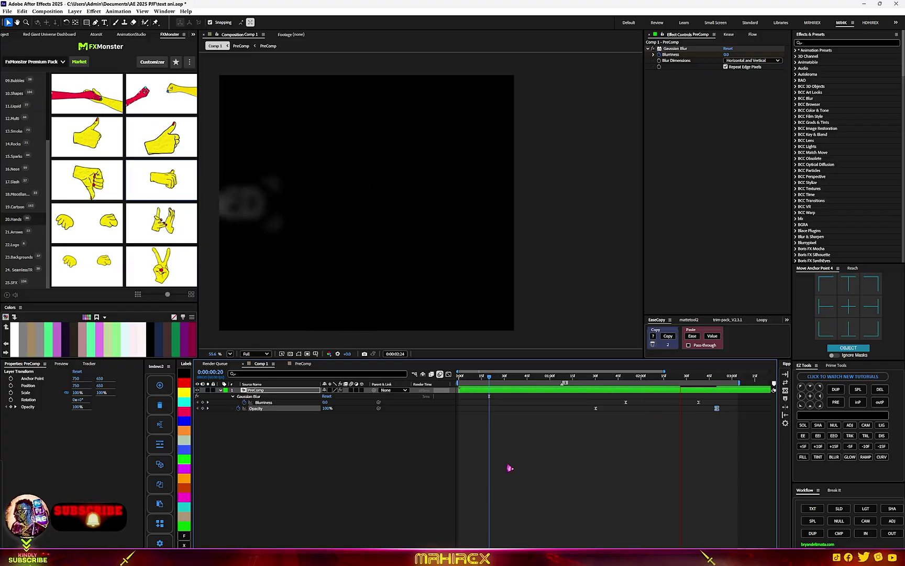
{"action": "left_click", "coordinate": [511, 466]}
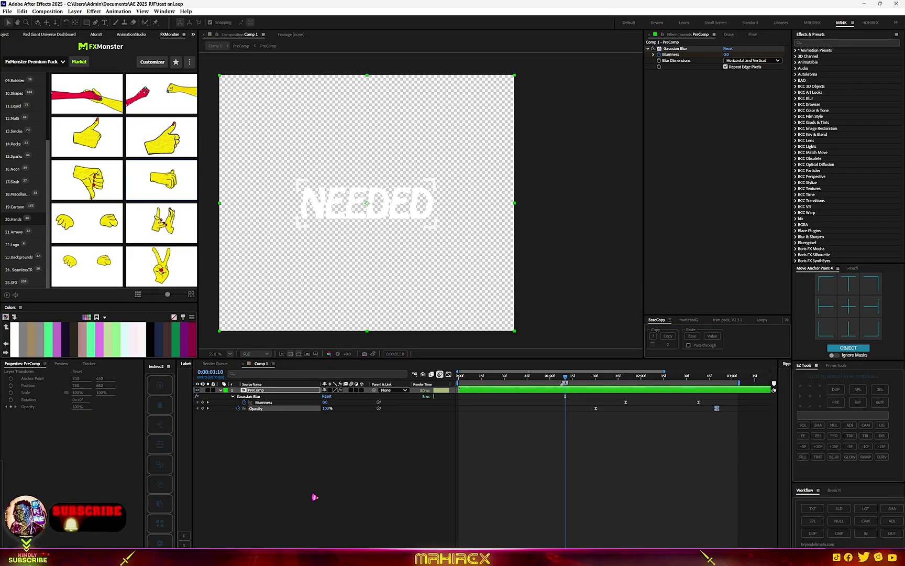
Precompose PreComp again and apply the 'texture 9 glossy yellow' animation preset
{"action": "left_click", "coordinate": [300, 389]}
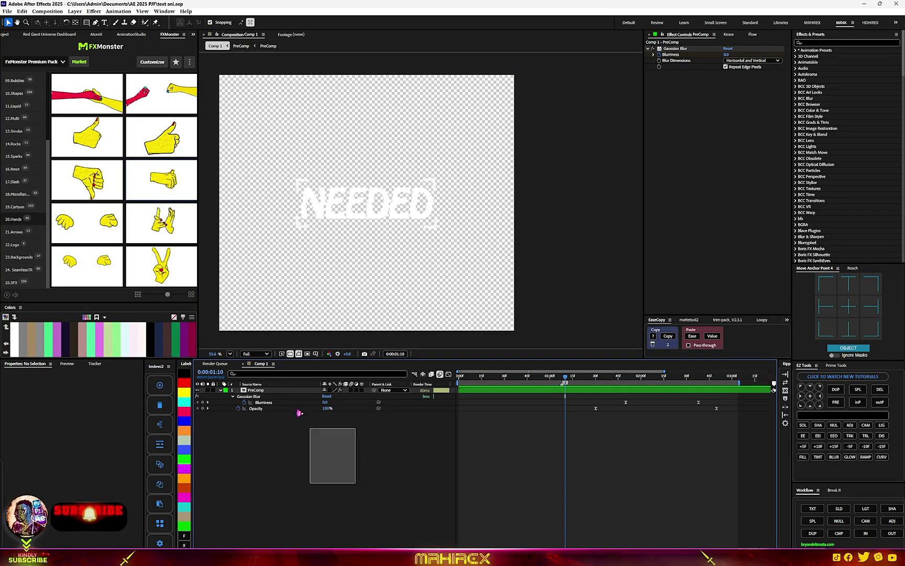
{"action": "left_click", "coordinate": [839, 533]}
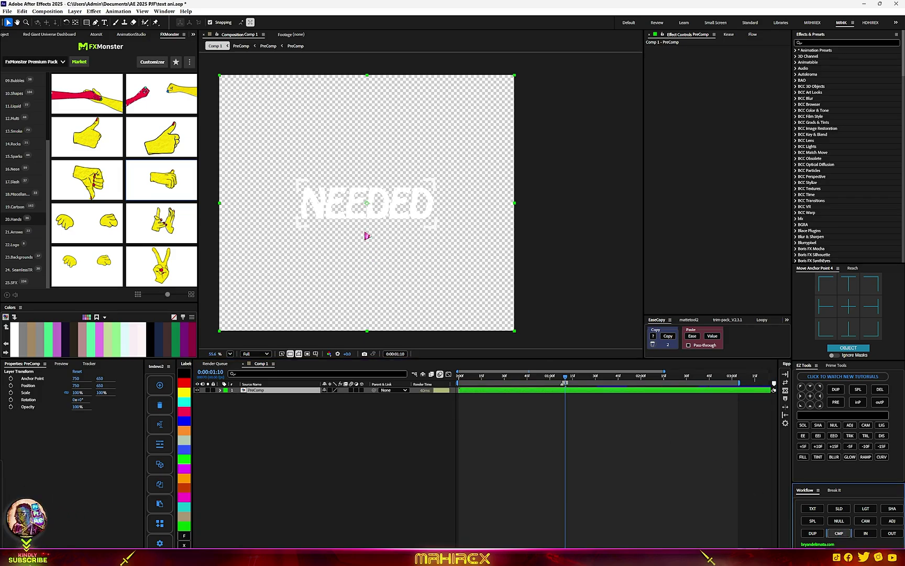
{"action": "left_click", "coordinate": [119, 11]}
{"action": "left_click", "coordinate": [141, 28]}
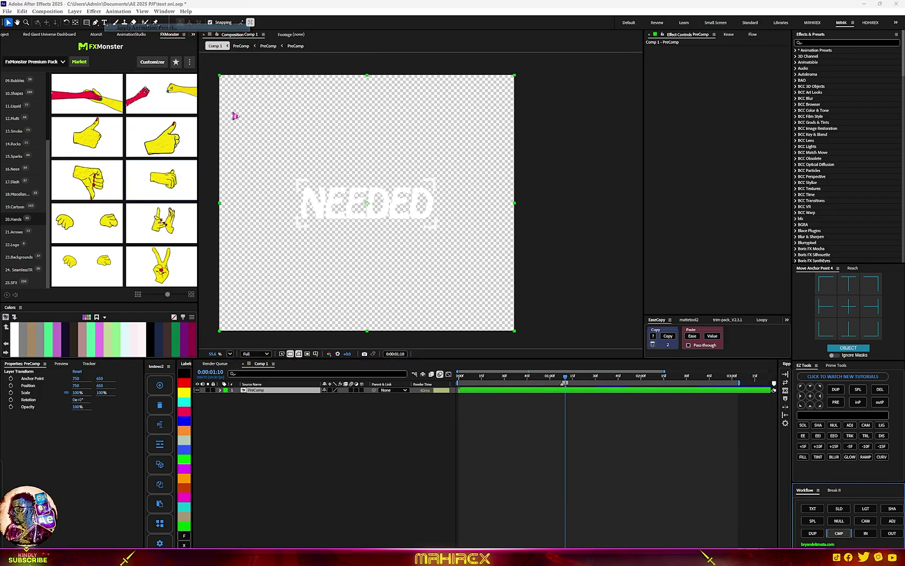
{"action": "double_click", "coordinate": [152, 79]}
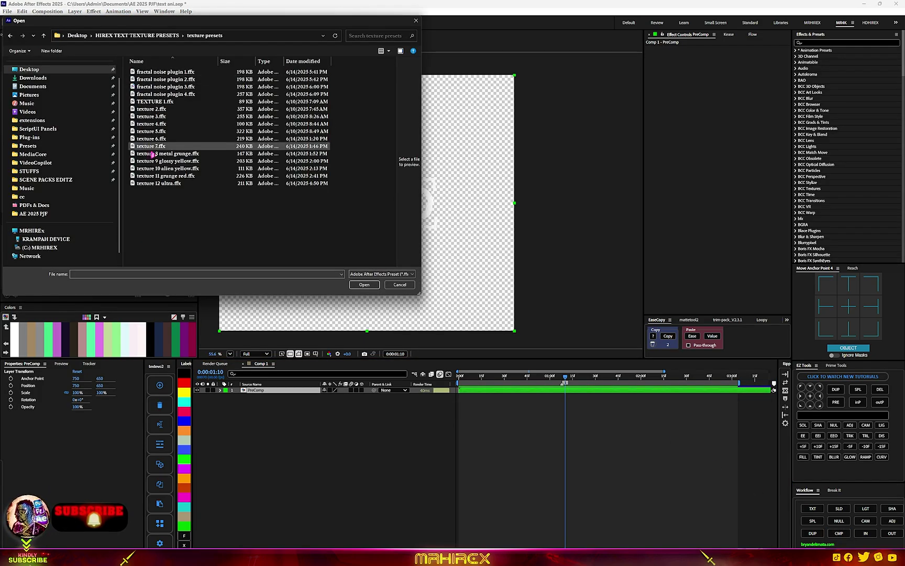
{"action": "double_click", "coordinate": [153, 161]}
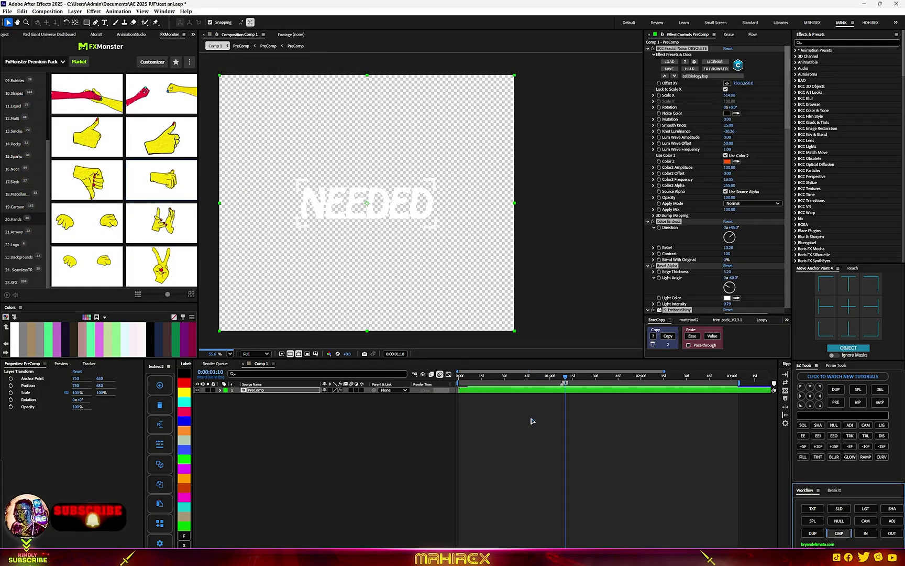
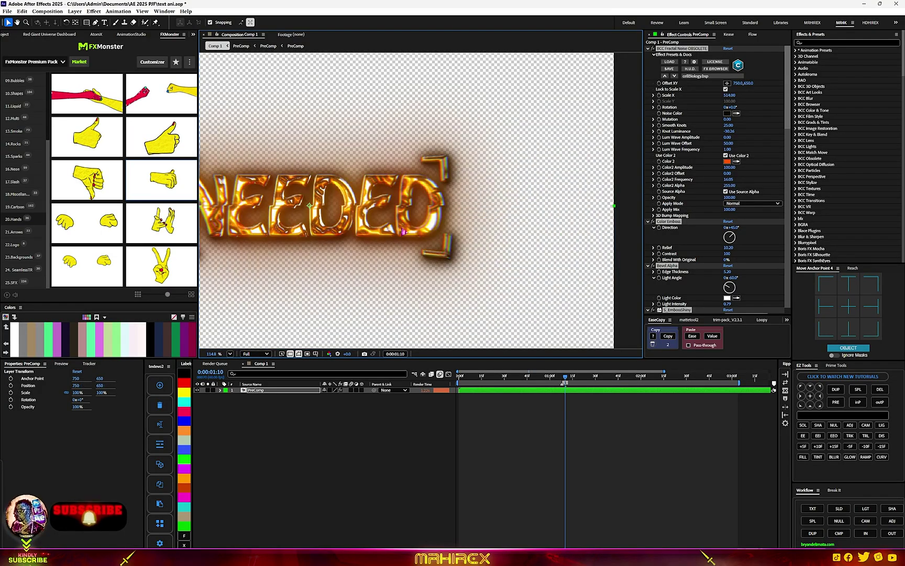
Zoom the Composition viewer out and back to frame the NEEDED text on the PreComp layer
{"action": "scroll", "coordinate": [501, 237], "scroll_direction": "down", "scroll_amount": 4}
{"action": "scroll", "coordinate": [464, 235], "scroll_direction": "up", "scroll_amount": 2}
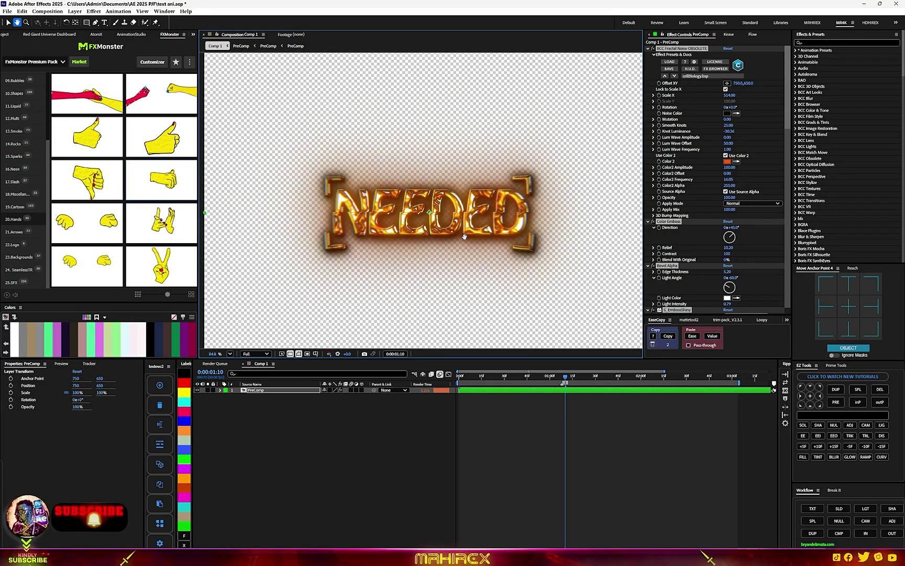